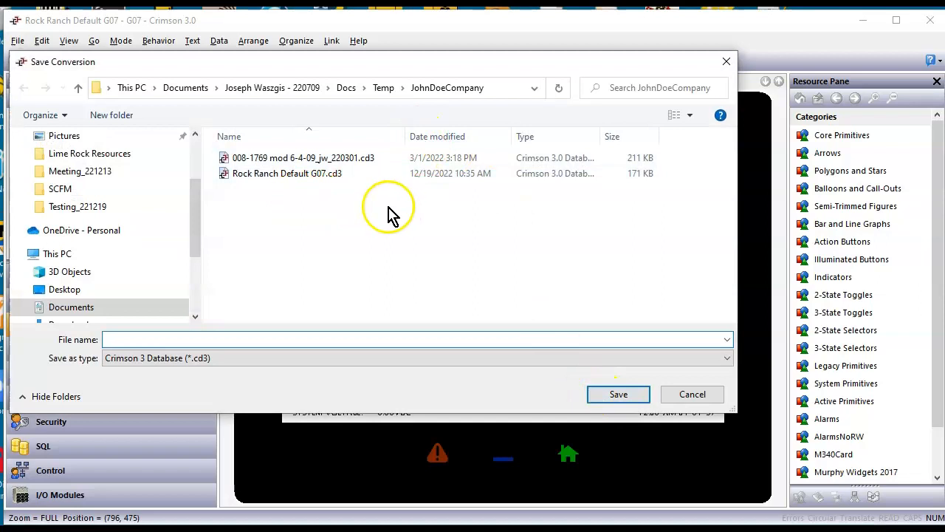
Save the converted database as Rock Ranch Default G10, basing the name on the existing G07 file, and acknowledge the conversion.
click(310, 174)
click(222, 339)
click(249, 342)
key(BackSpace)
key(BackSpace)
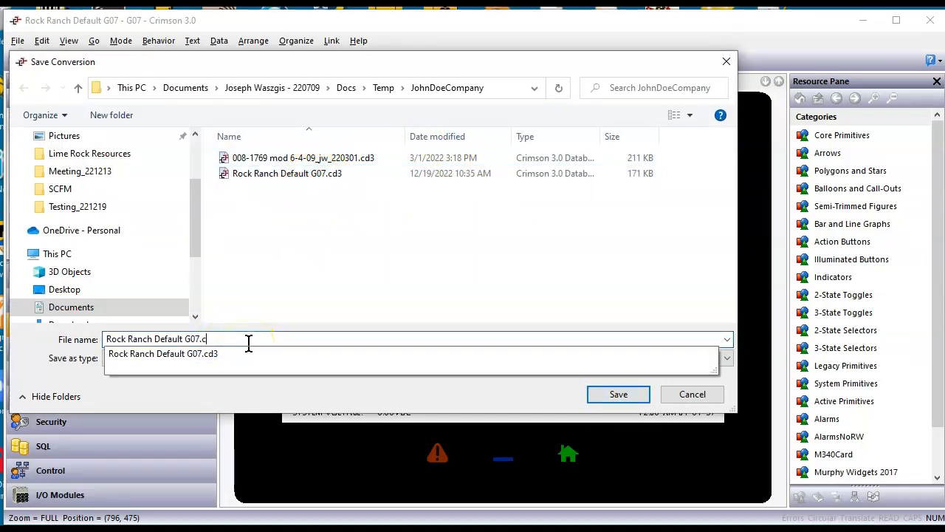
text(10)
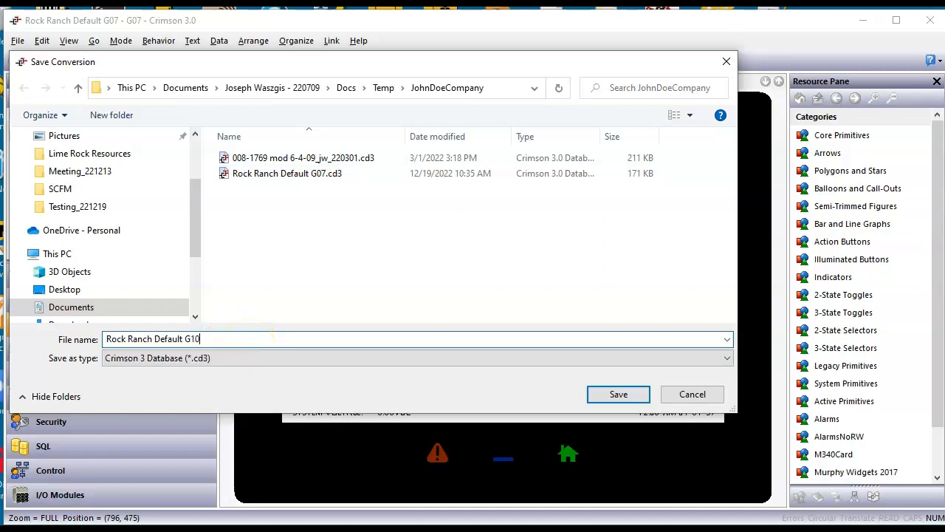
key(Return)
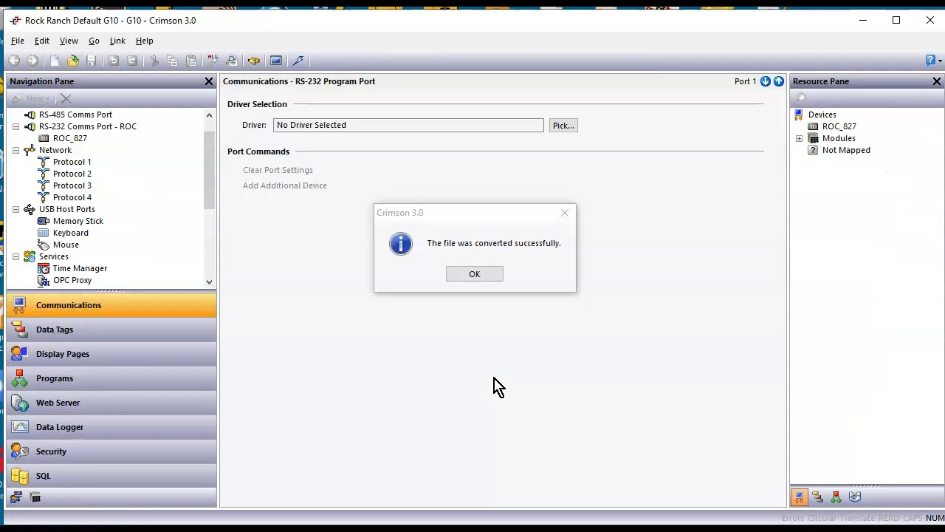
click(469, 275)
Review the converted database's communications ports, data tag folders and display pages, including HOME and the 1AH1 pages.
drag(214, 184, 214, 159)
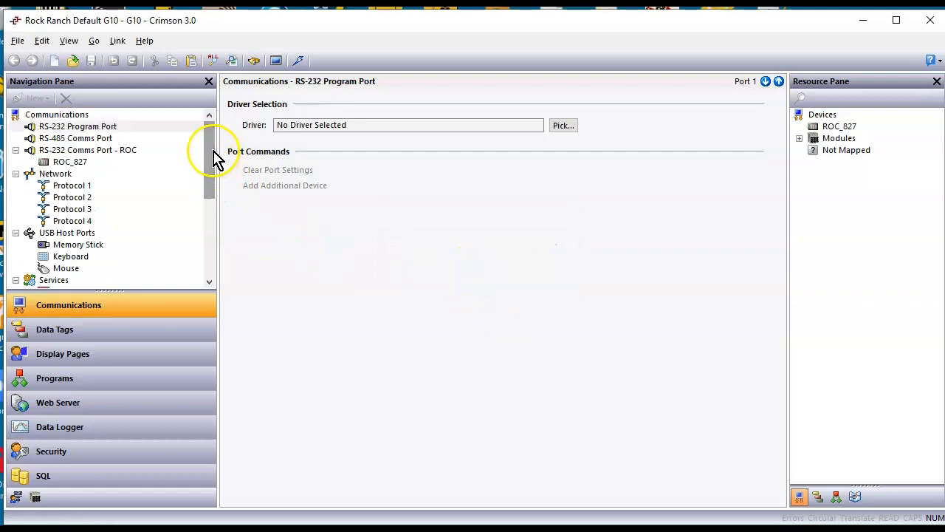
click(121, 333)
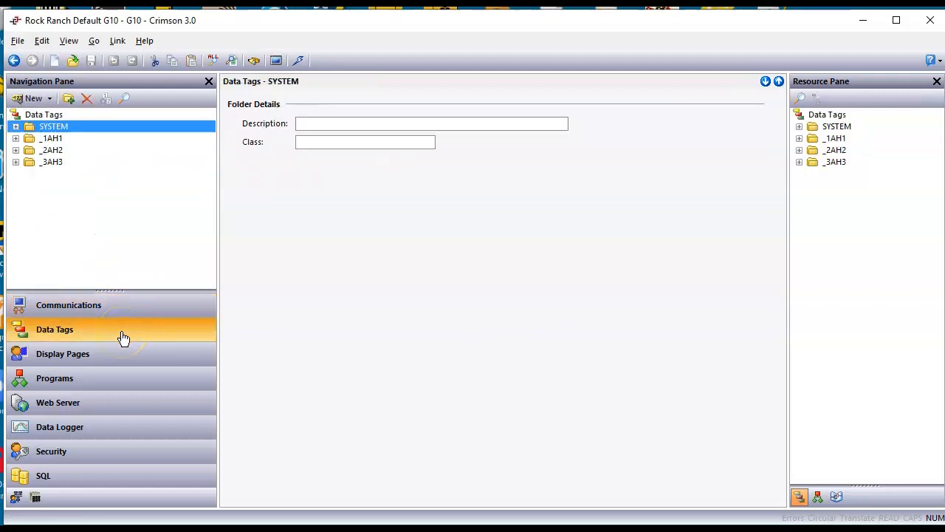
click(118, 356)
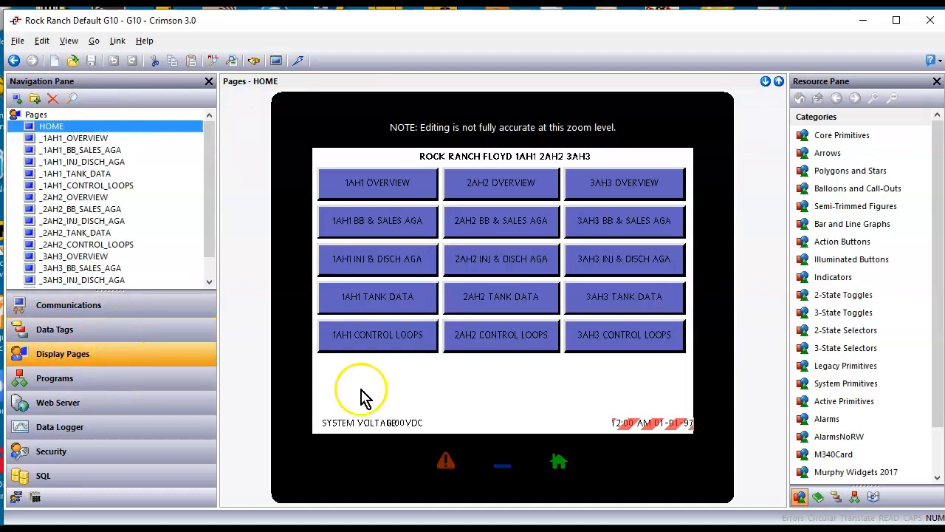
click(689, 434)
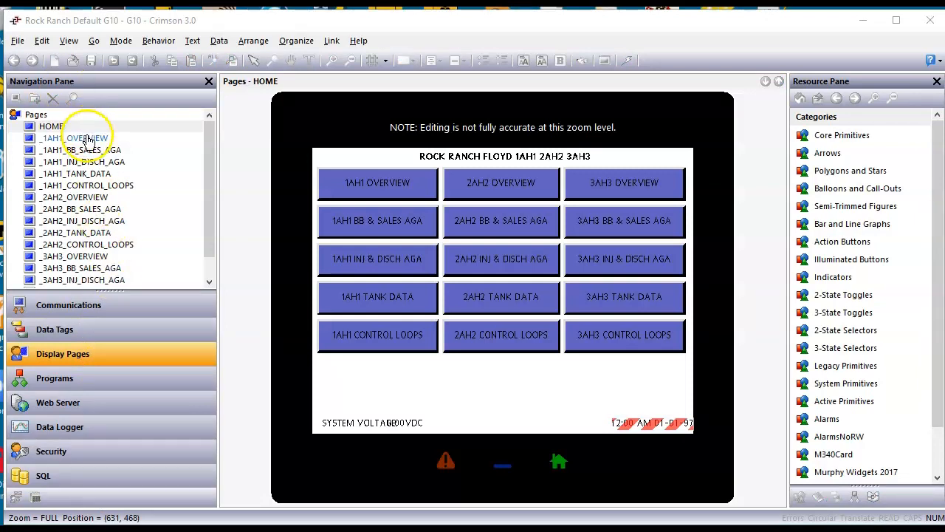
click(87, 138)
click(89, 150)
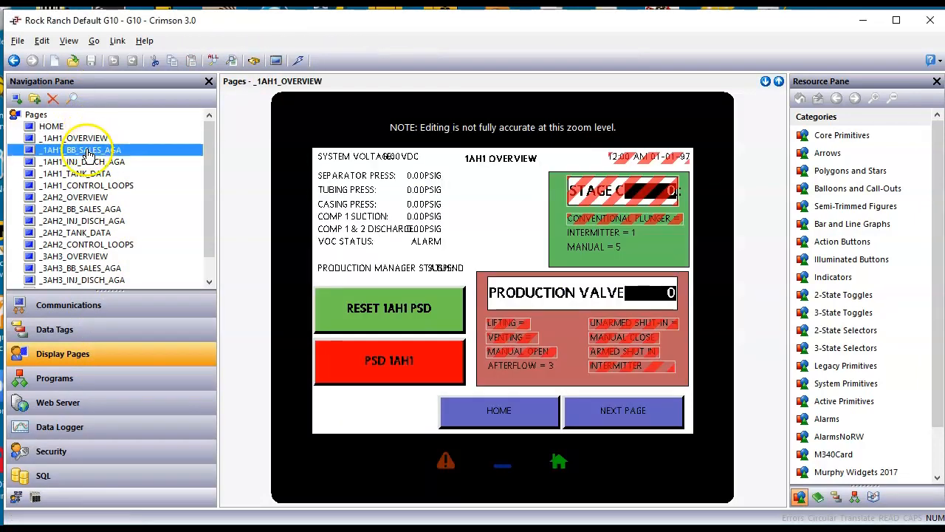
click(85, 162)
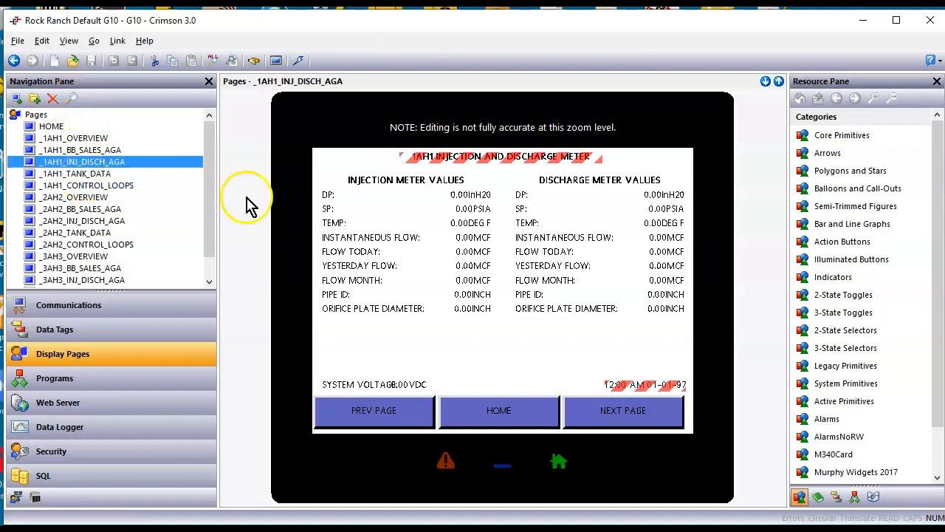
click(103, 210)
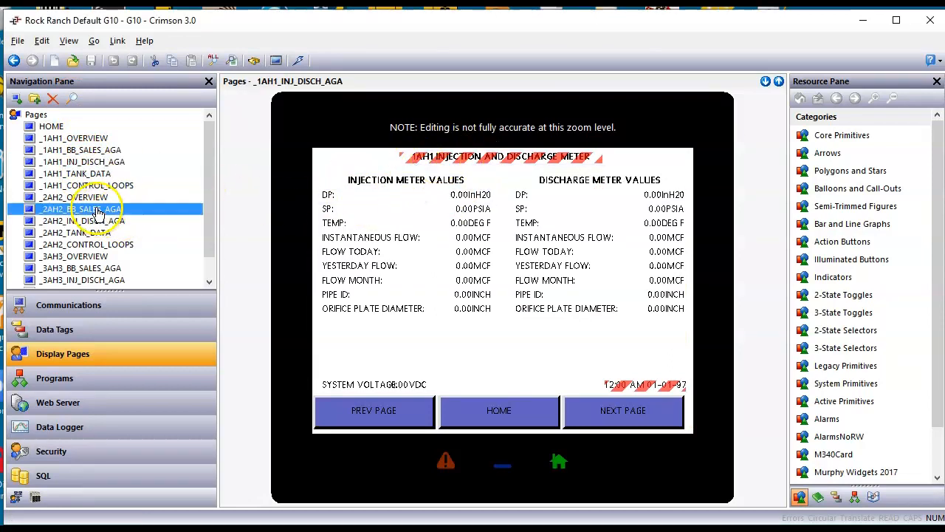
Examine the _1AH1_OVERVIEW page's labels and data fields for overlapping or ill-fitting text.
click(81, 127)
click(82, 137)
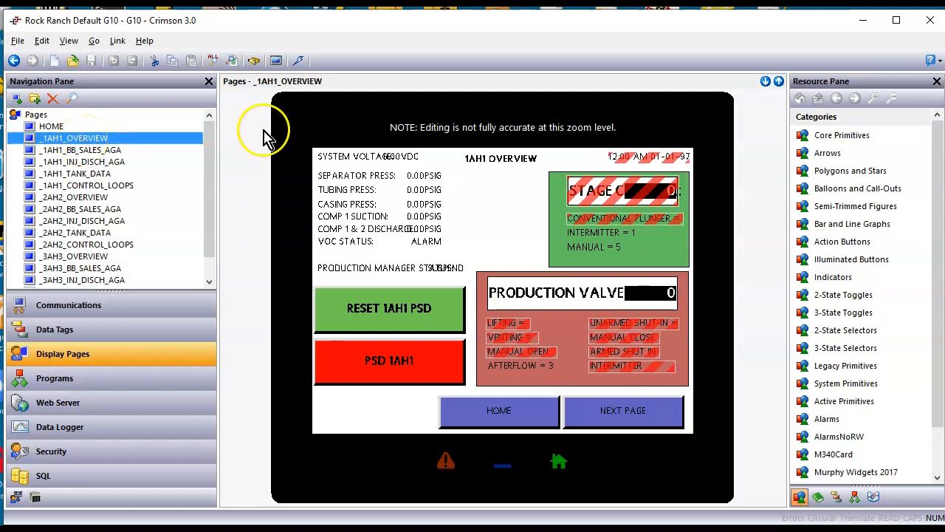
click(565, 262)
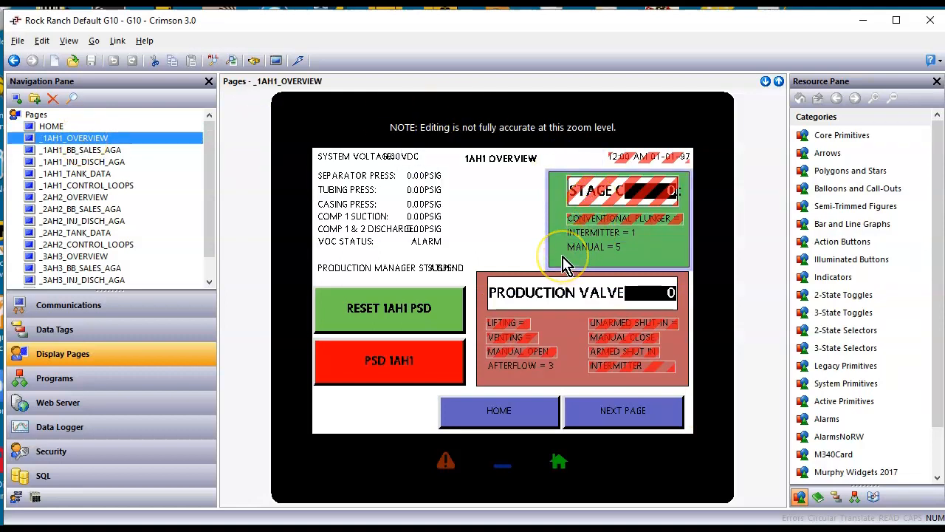
click(422, 269)
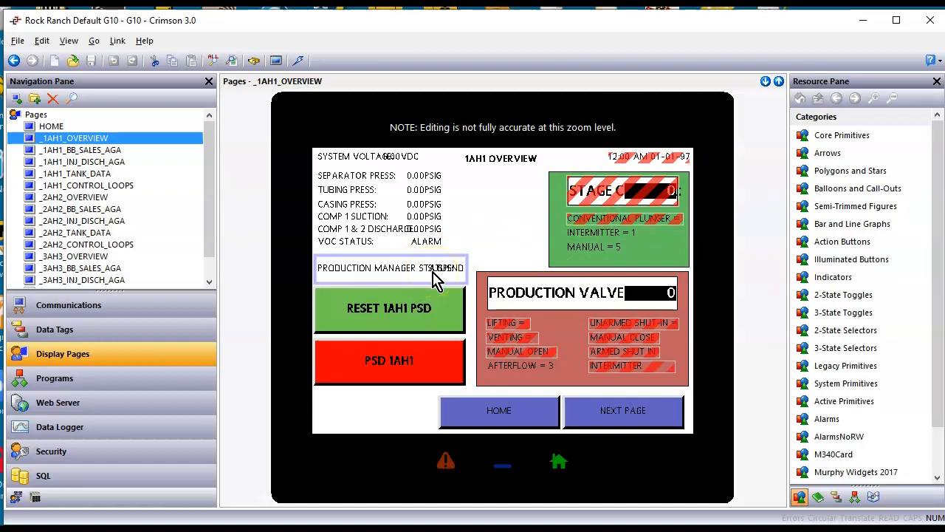
click(425, 229)
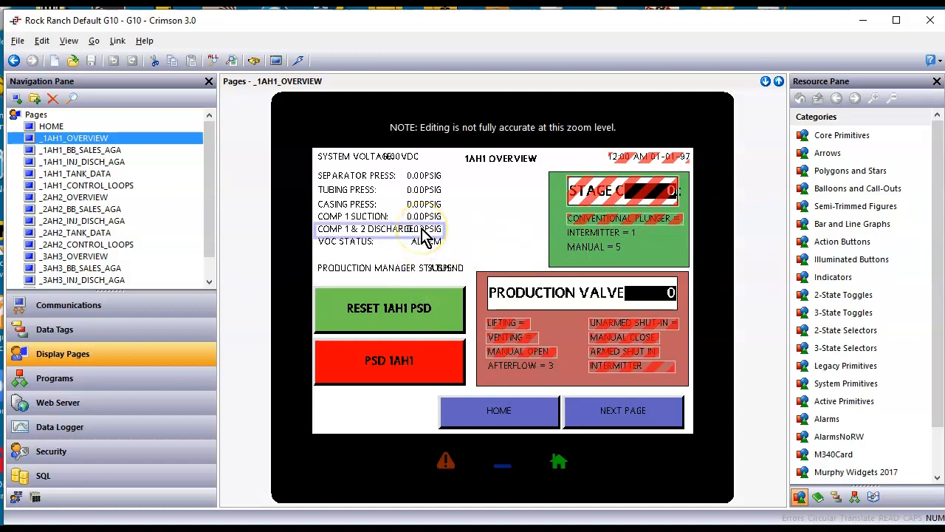
click(339, 245)
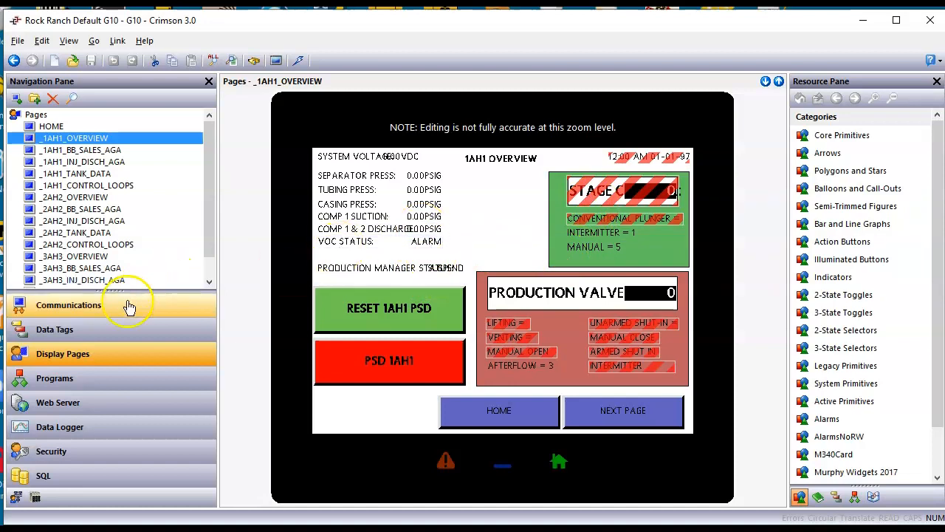
Examine the data source and simulation settings of the 1AH1 discharge and suction tags in the SYSTEM WELL_LOOP_DATA folder.
click(110, 327)
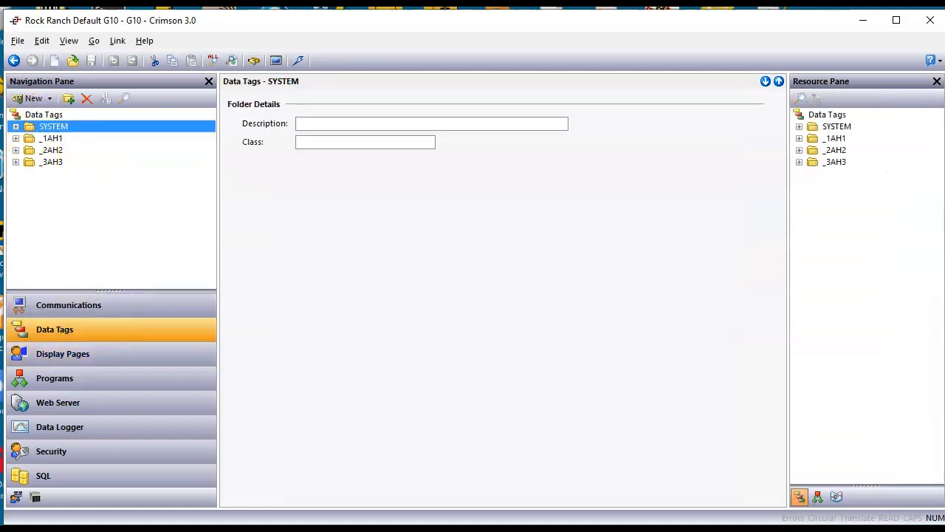
click(15, 127)
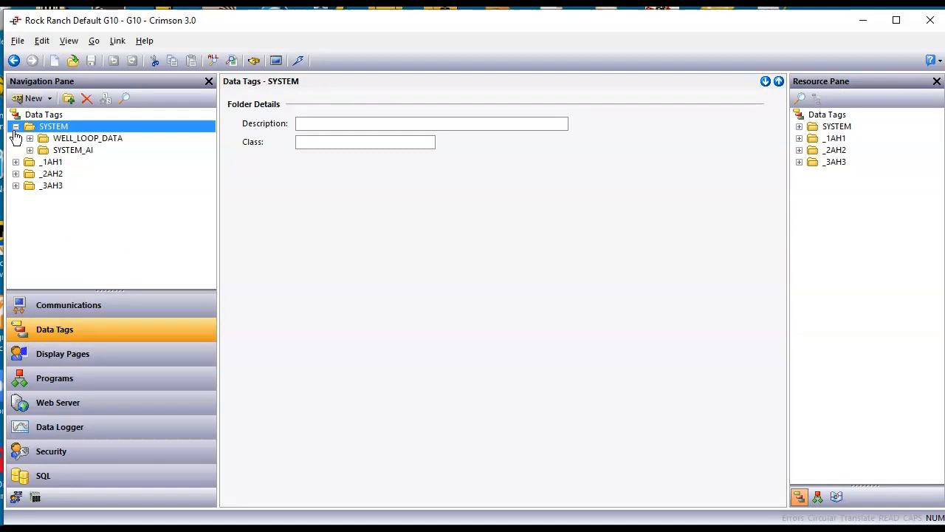
click(30, 139)
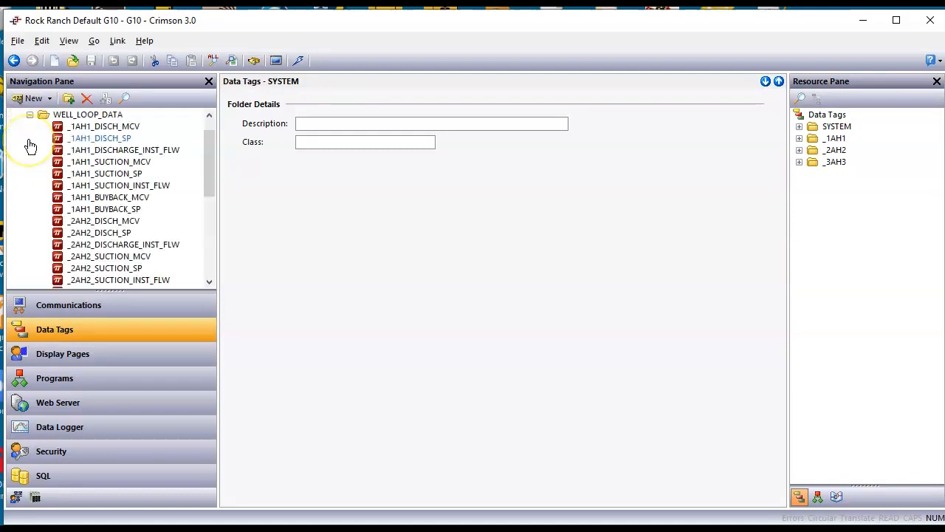
click(88, 127)
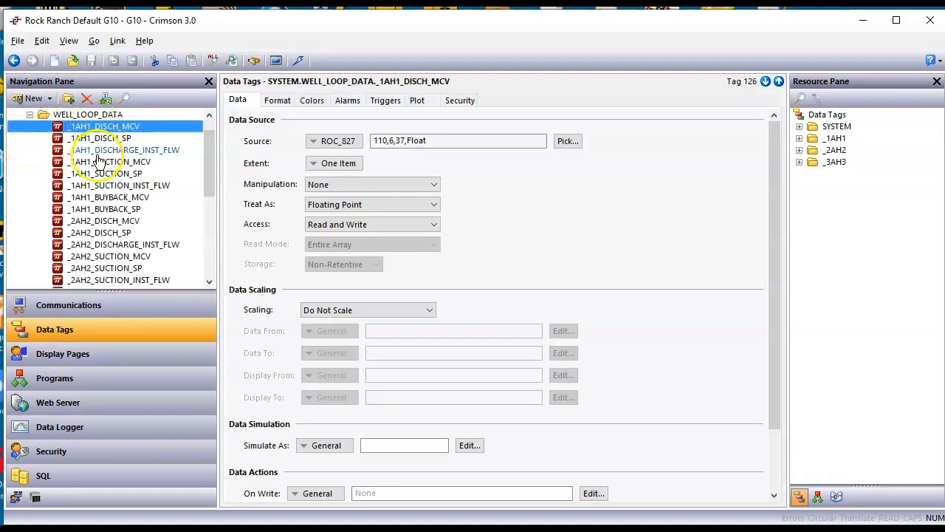
click(94, 139)
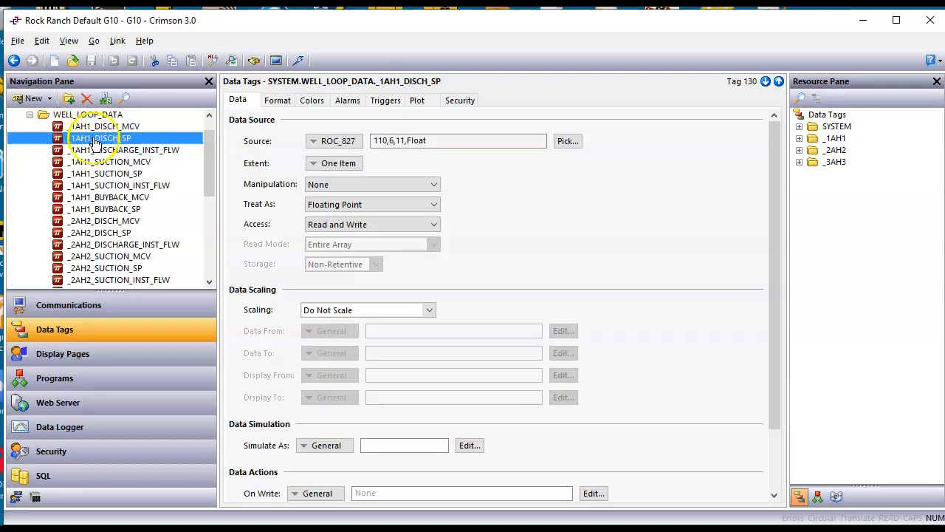
click(88, 126)
click(97, 139)
click(110, 151)
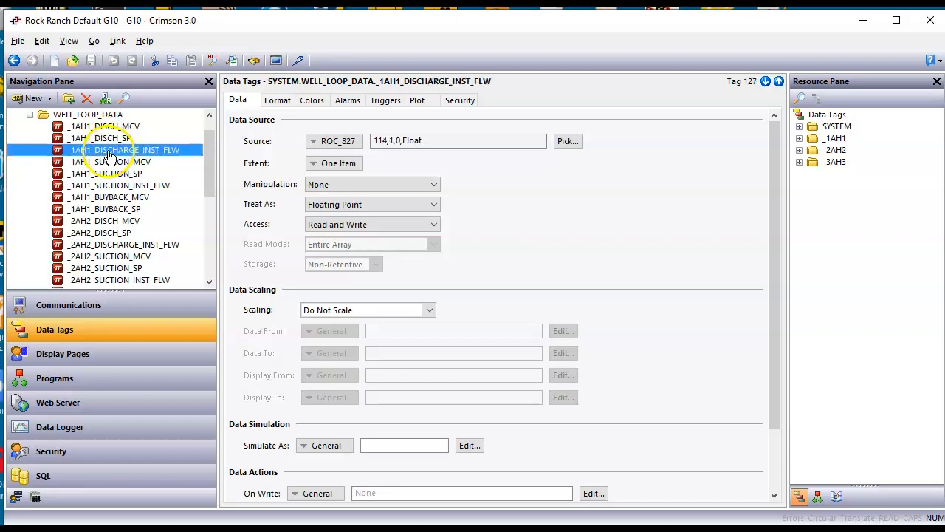
click(114, 163)
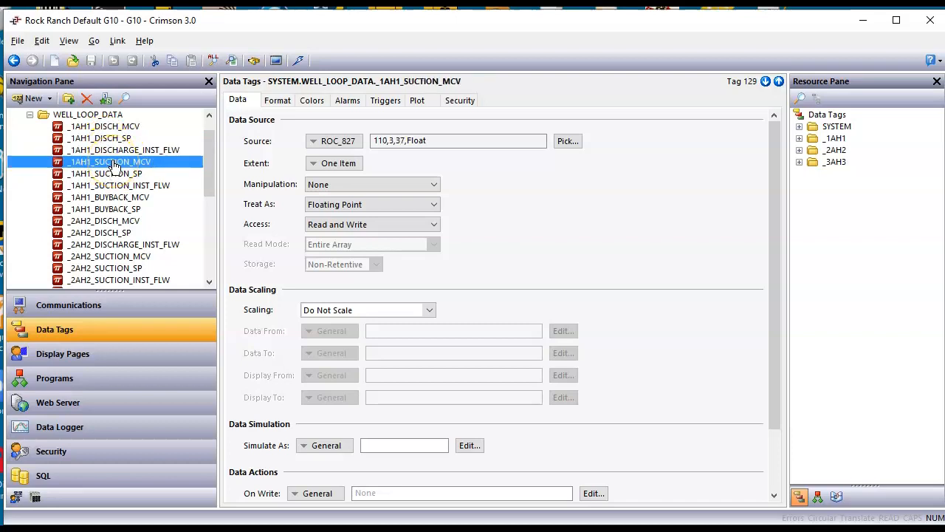
drag(615, 137, 383, 410)
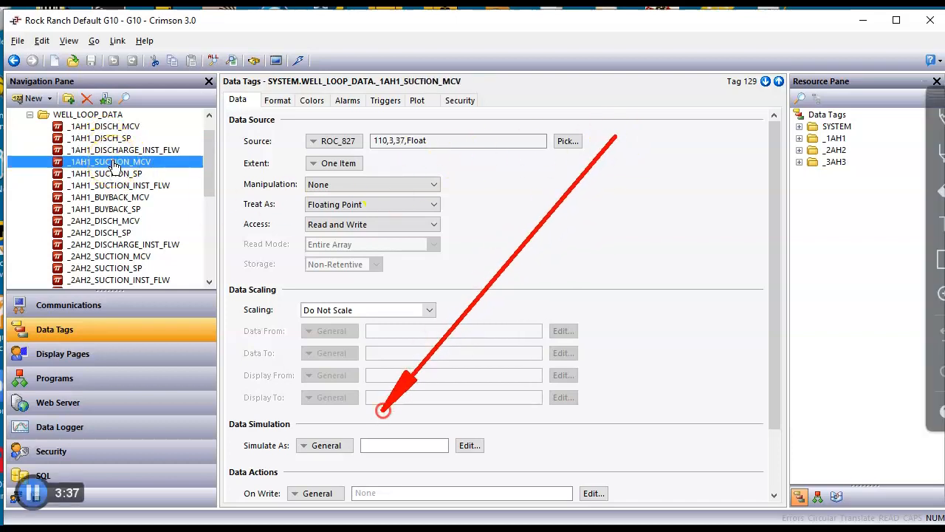
mouse_move(314, 465)
mouse_down()
mouse_move(443, 483)
mouse_move(414, 401)
mouse_move(224, 429)
mouse_move(325, 490)
mouse_up()
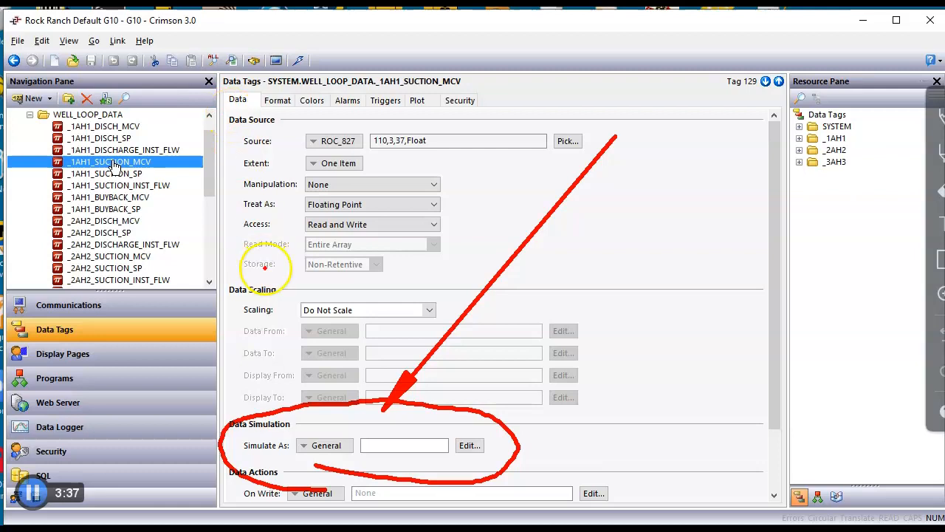
Check the number format of the _1AH1_DISCH_MCV tag and set its simulated value to 123.4.
click(132, 127)
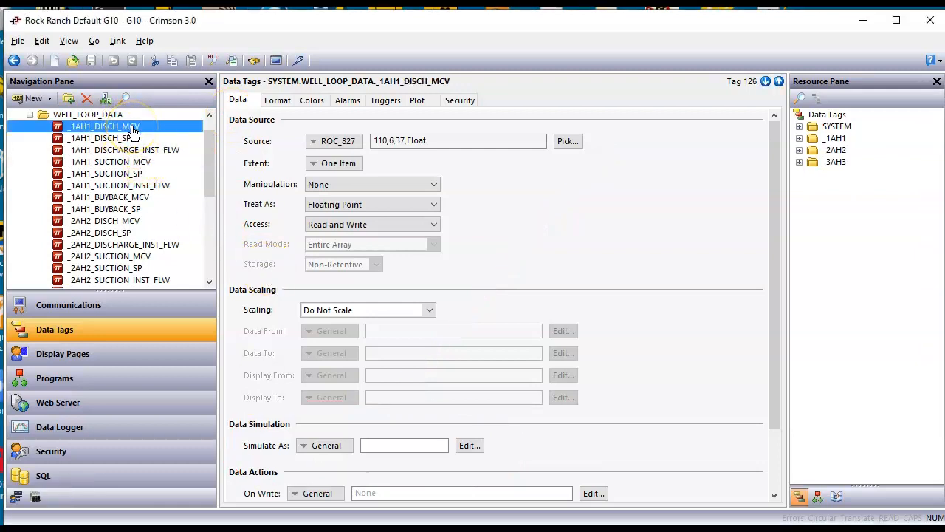
click(277, 101)
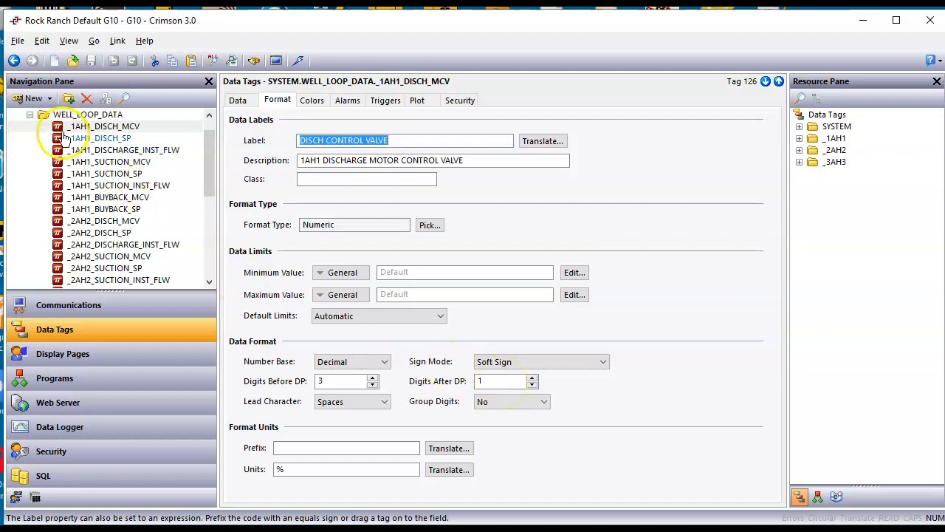
click(237, 102)
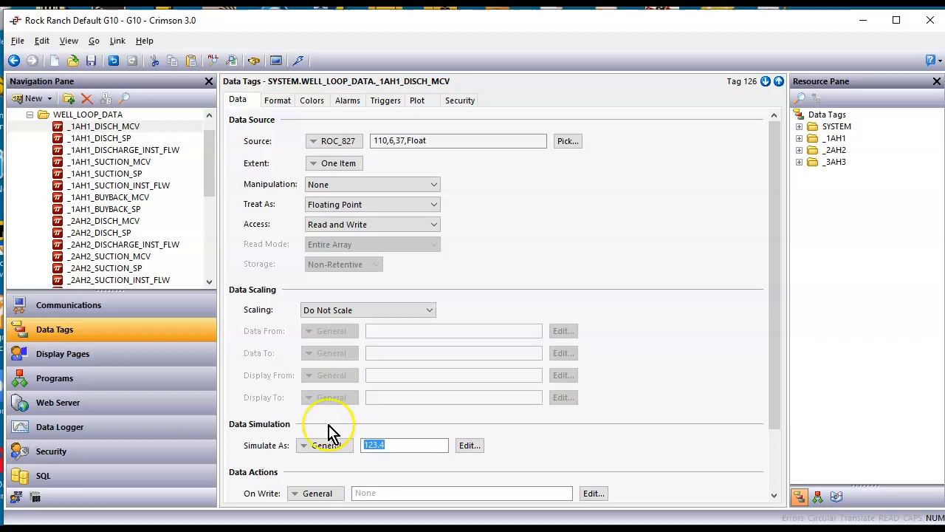
Check the number format of the _1AH1_DISCH_SP tag and set its simulated value to 12345.
click(104, 139)
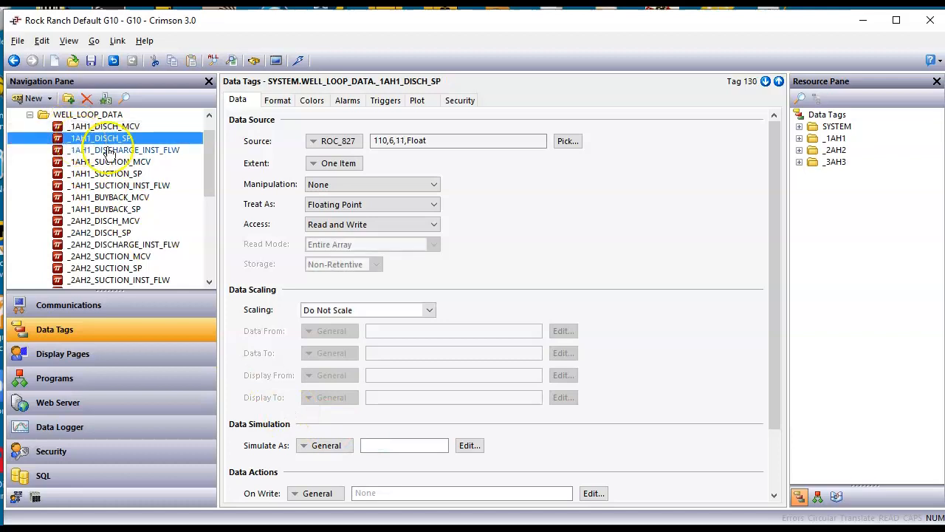
click(278, 100)
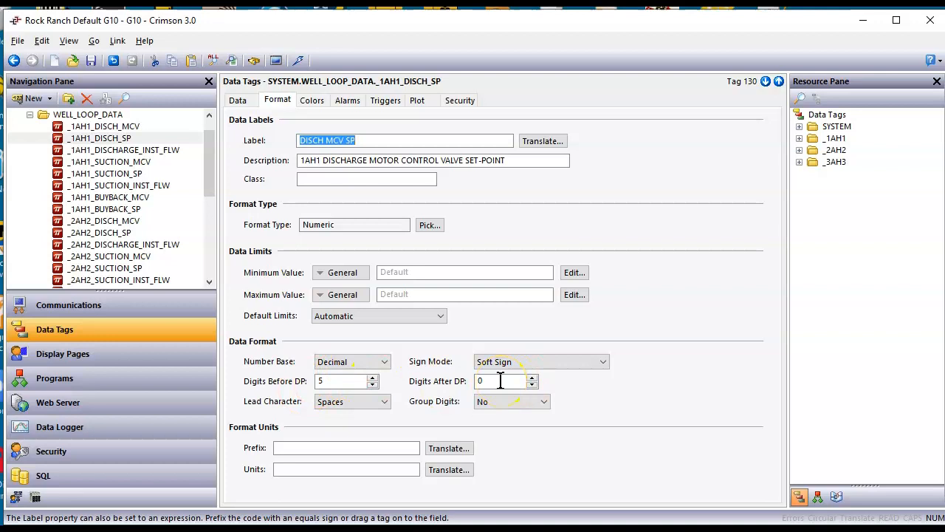
click(237, 99)
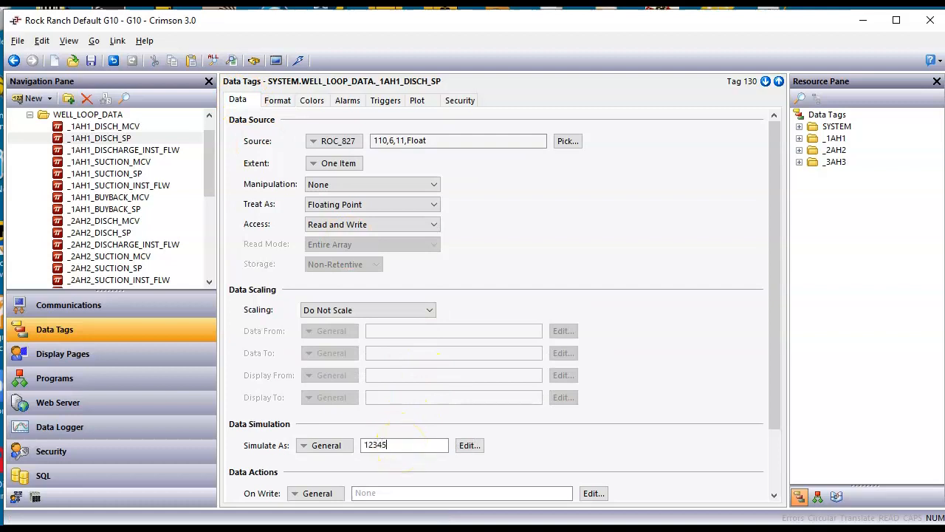
Check the number format of the _1AH1_DISCHARGE_INST_FLW tag and set its simulated value to 12345.67.
click(111, 149)
click(279, 101)
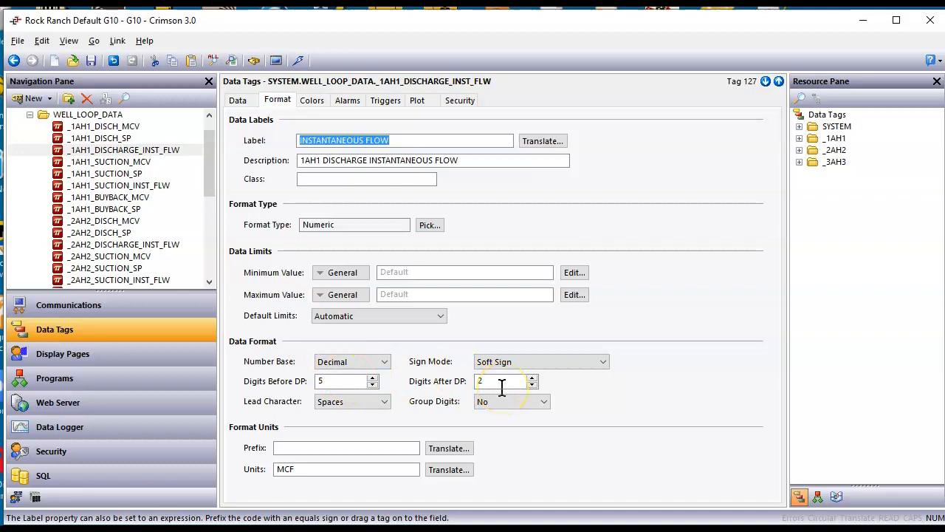
click(239, 101)
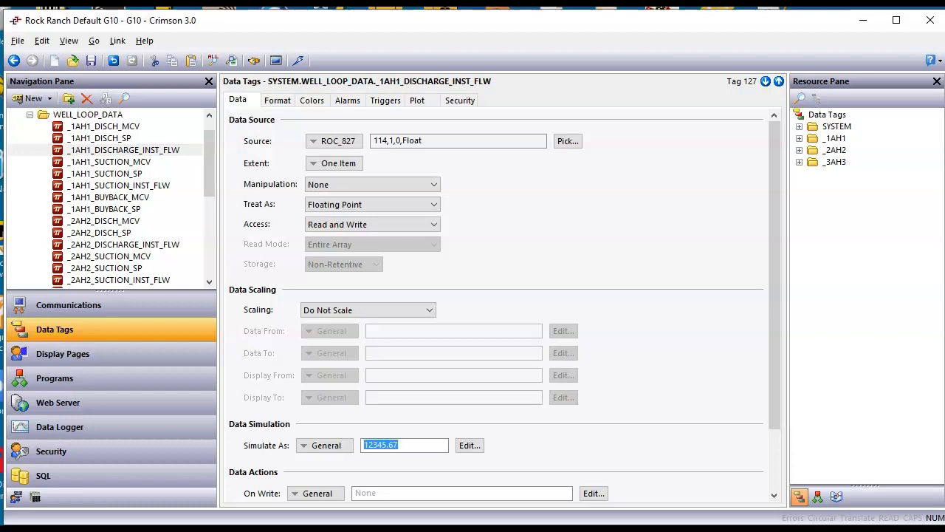
Check the number format of the _1AH1_SUCTION_MCV tag and set its simulated value to 123.4.
click(135, 162)
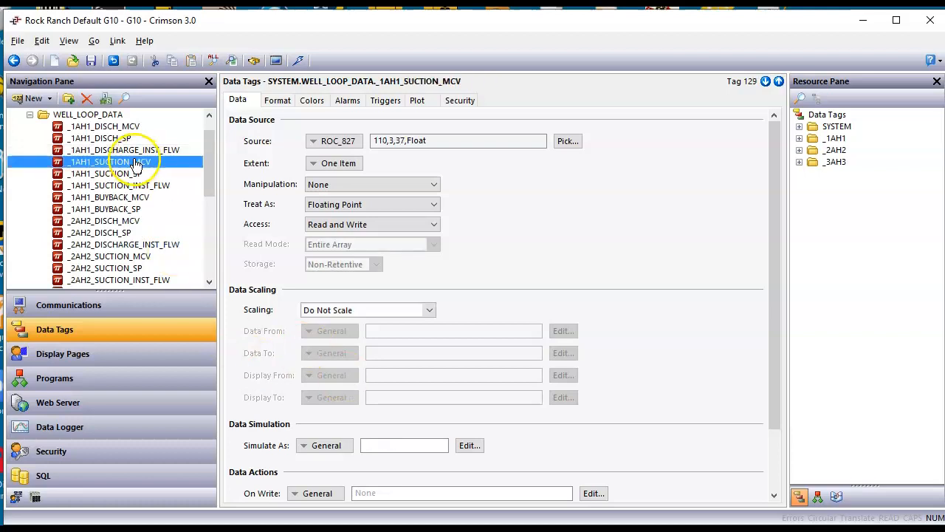
click(273, 100)
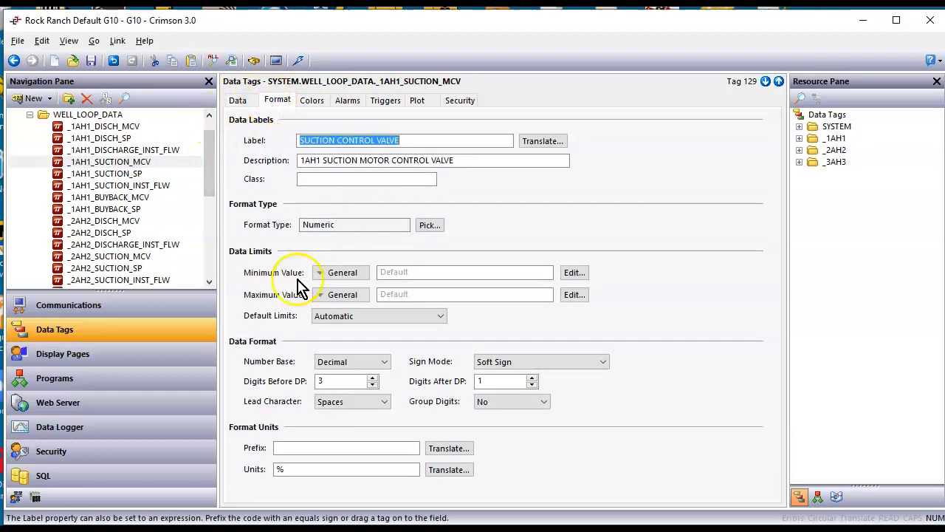
click(248, 101)
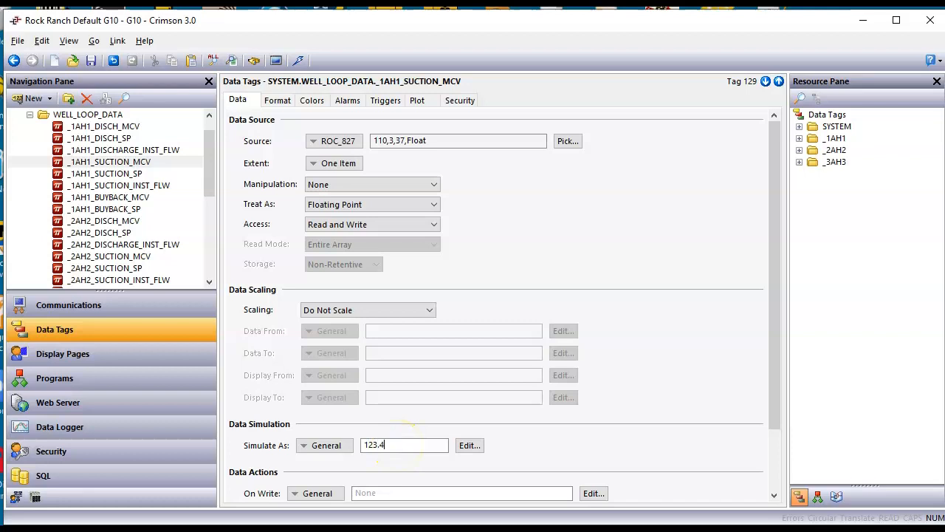
Check the number format of the _1AH1_SUCTION_INST_FLW tag and review the simulated values of the neighbouring _1AH1 suction tags.
click(104, 174)
scroll(110, 190, down, 5)
scroll(111, 169, up, 4)
click(111, 150)
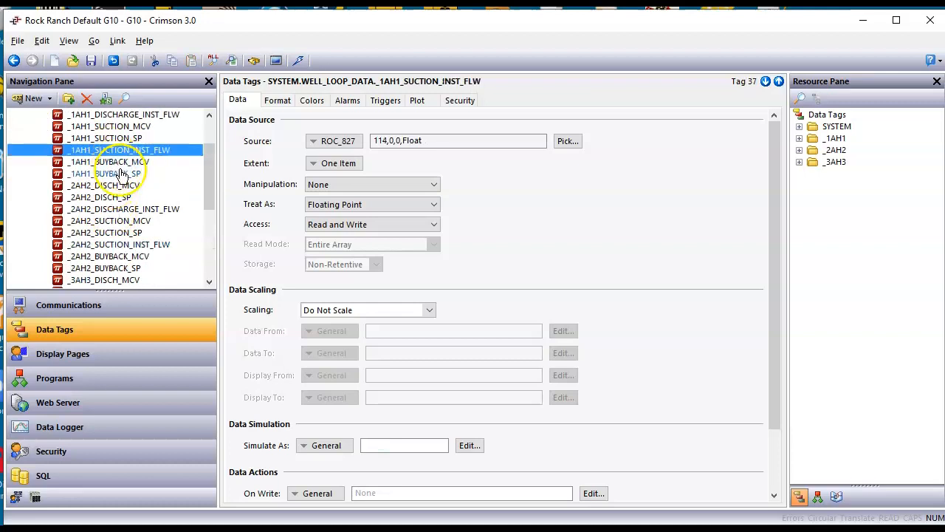
click(283, 102)
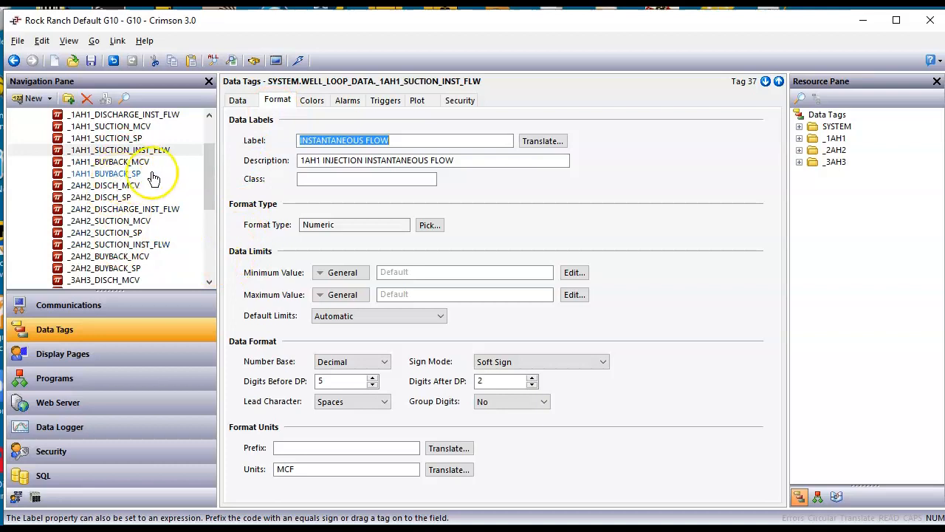
scroll(155, 171, up, 2)
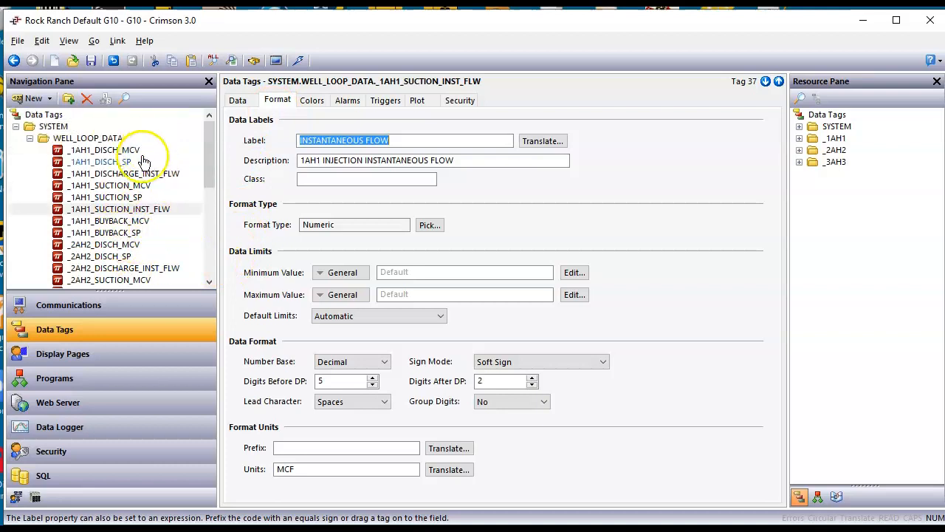
scroll(155, 171, down, 1)
click(237, 101)
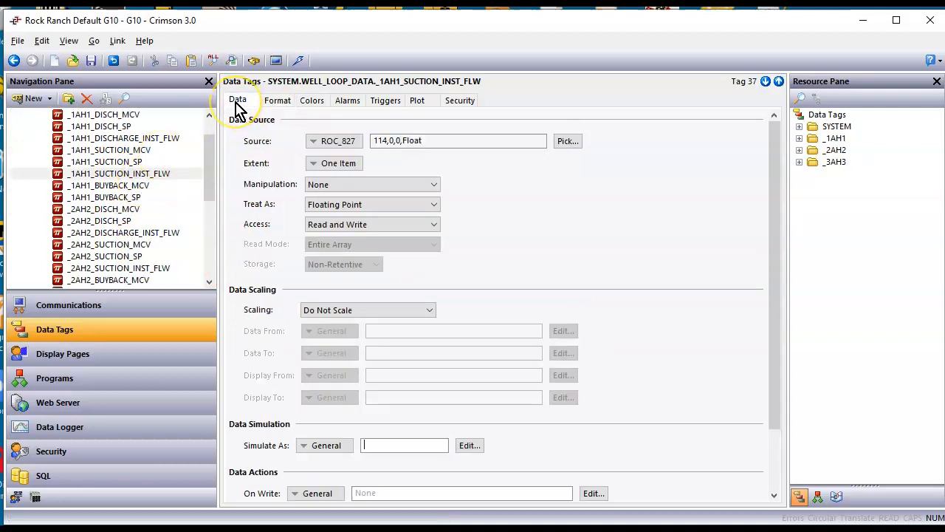
click(147, 162)
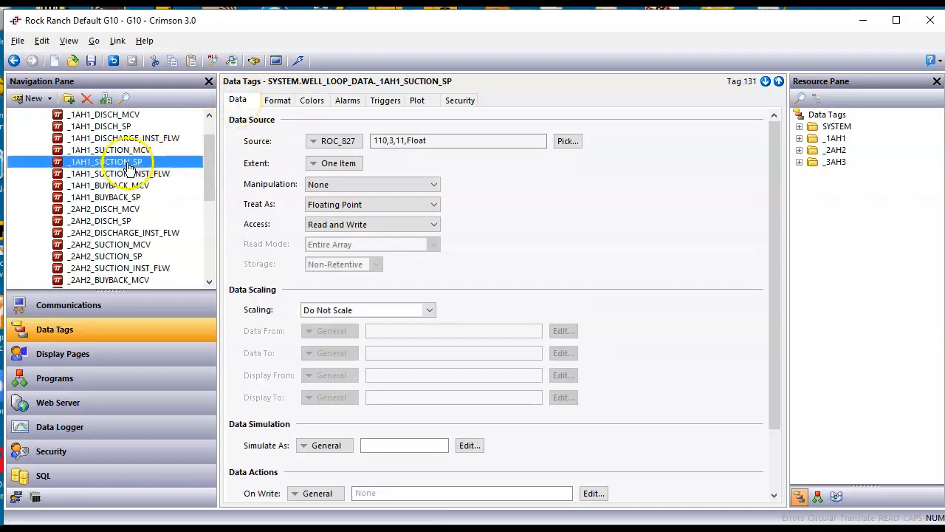
click(122, 151)
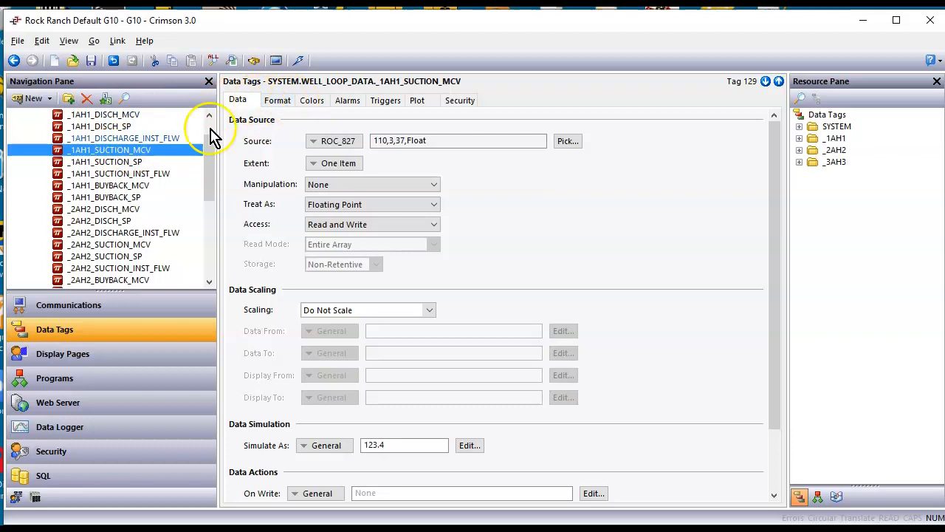
Set the simulated value of the _1AH1_SUCTION_SP tag to 12345.
click(168, 161)
text(1)
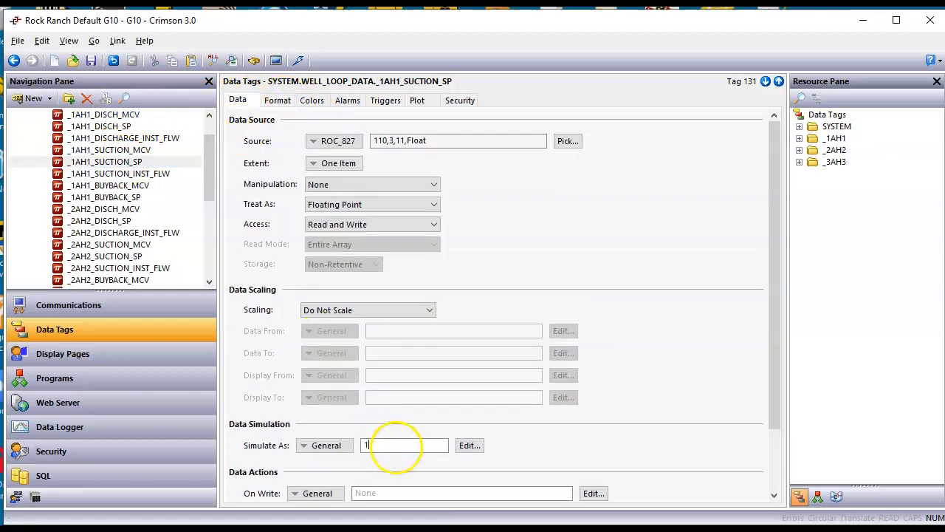
text(2345)
key(Return)
Set the simulated value of the _1AH1_SUCTION_INST_FLW tag to 12345.67.
click(154, 174)
click(243, 100)
click(383, 445)
text(12345.67)
key(Return)
Set the simulated value of the _1AH1_BUYBACK_MCV tag to 123.4.
click(108, 186)
click(237, 99)
click(384, 445)
text(123.4)
key(Return)
Review the _1AH1_BUYBACK_SP tag and compare the number formats of the _1AH1 suction and discharge set-point tags.
click(151, 197)
scroll(148, 200, down, 3)
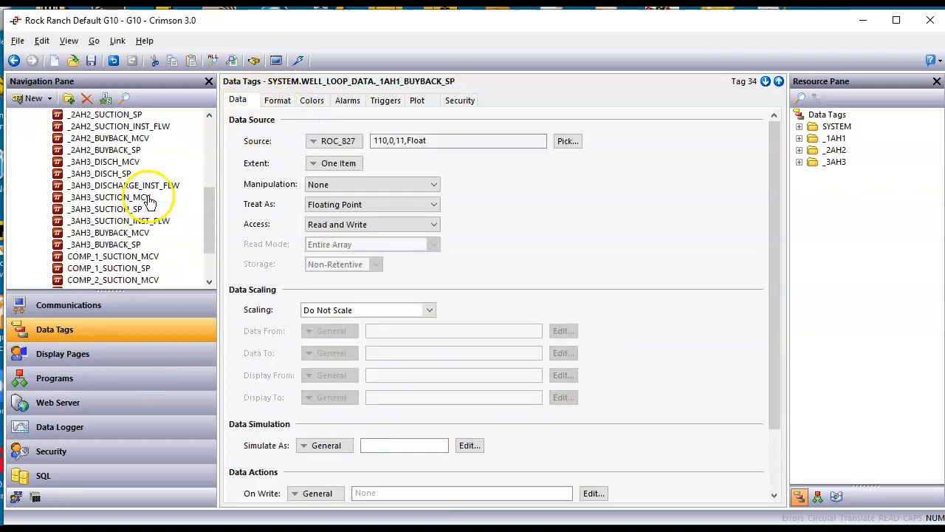
scroll(150, 200, up, 3)
click(145, 208)
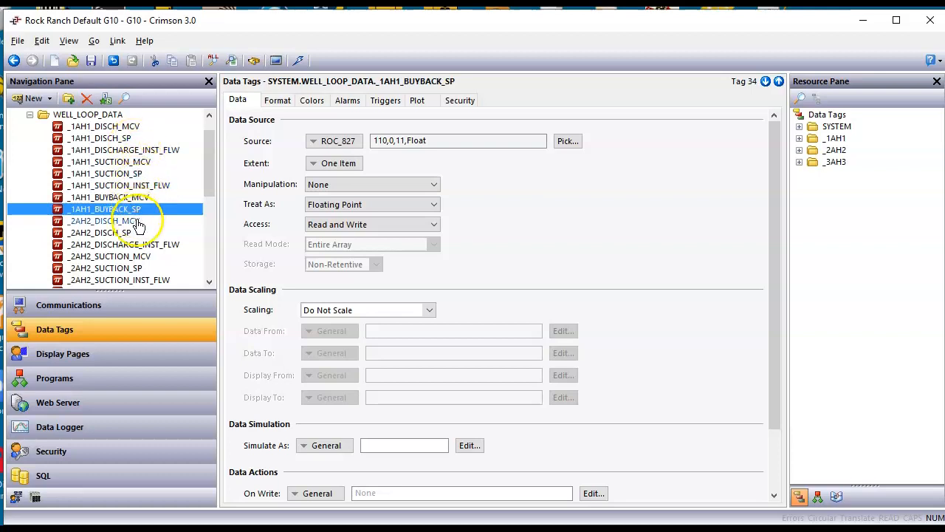
click(110, 173)
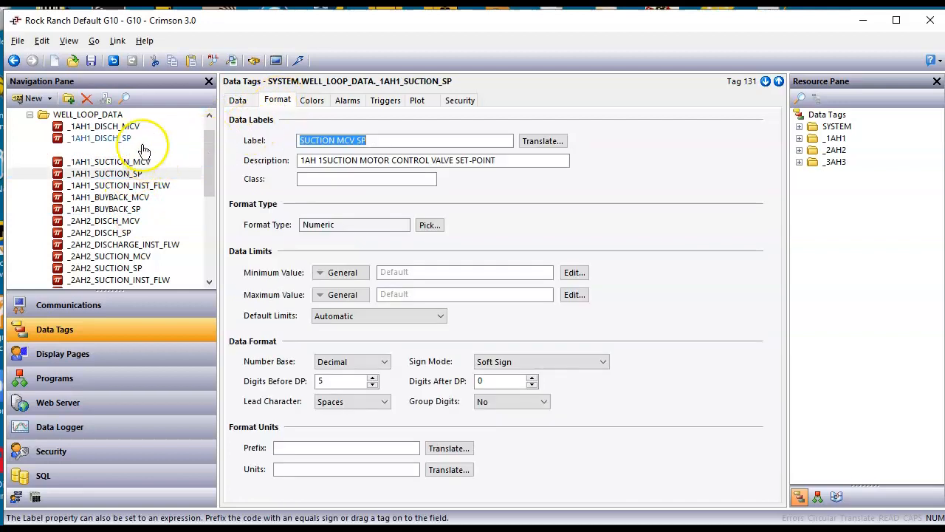
click(139, 139)
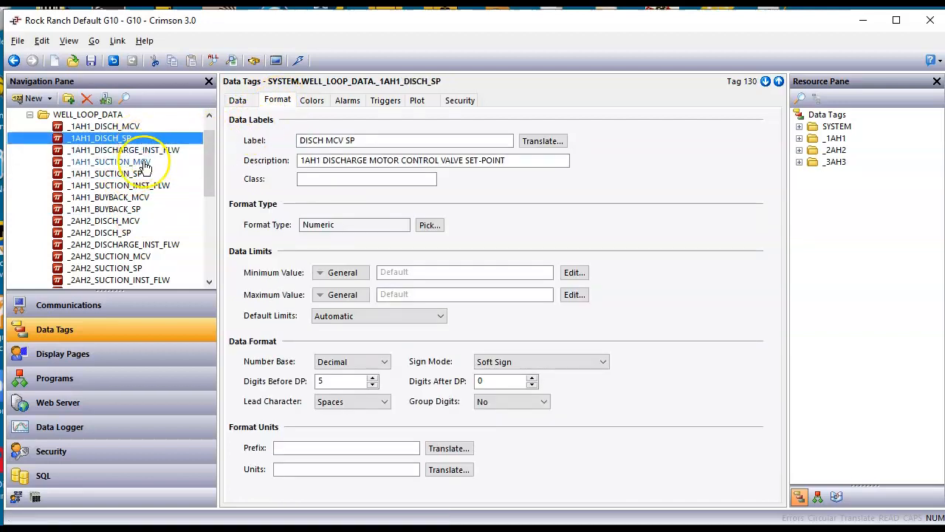
Compare the number formats of the MCV tags in WELL_LOOP_DATA, from _1AH1_DISCH_MCV through COMP_2_SUCTION_MCV.
click(135, 127)
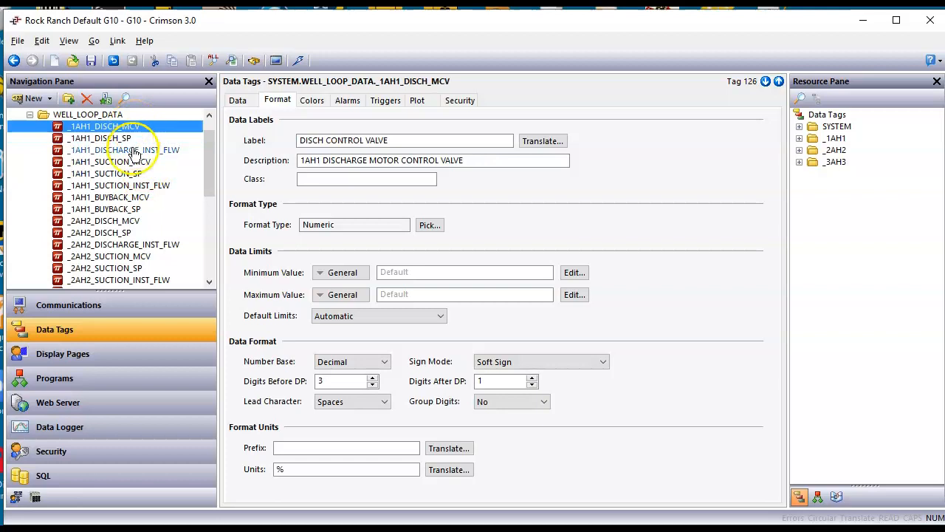
click(133, 164)
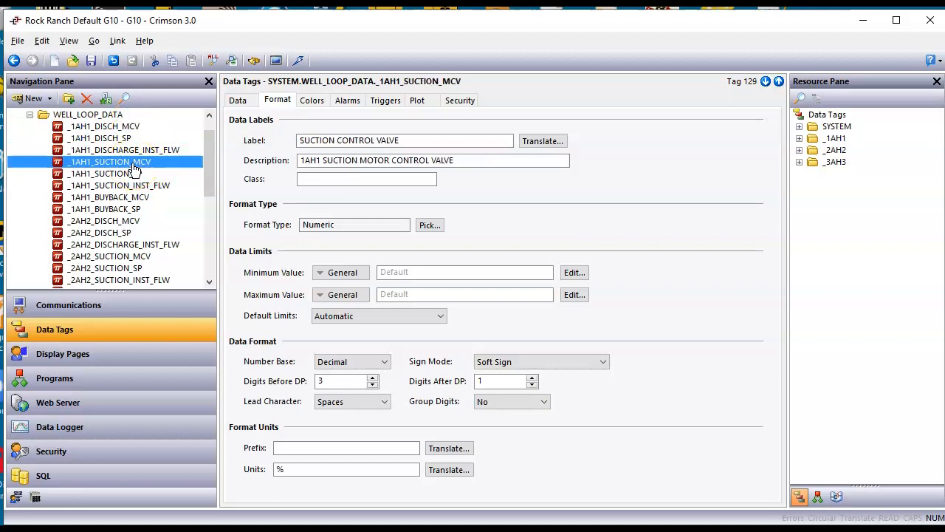
click(141, 200)
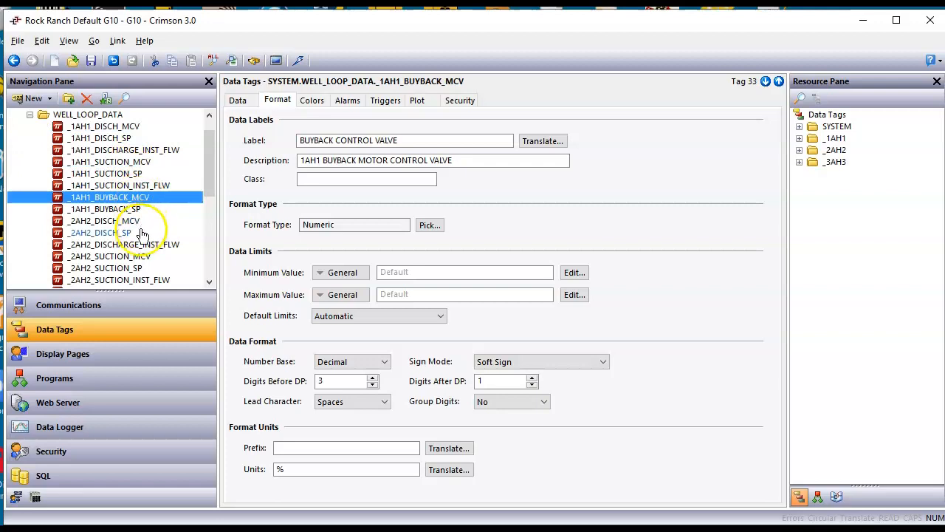
click(134, 221)
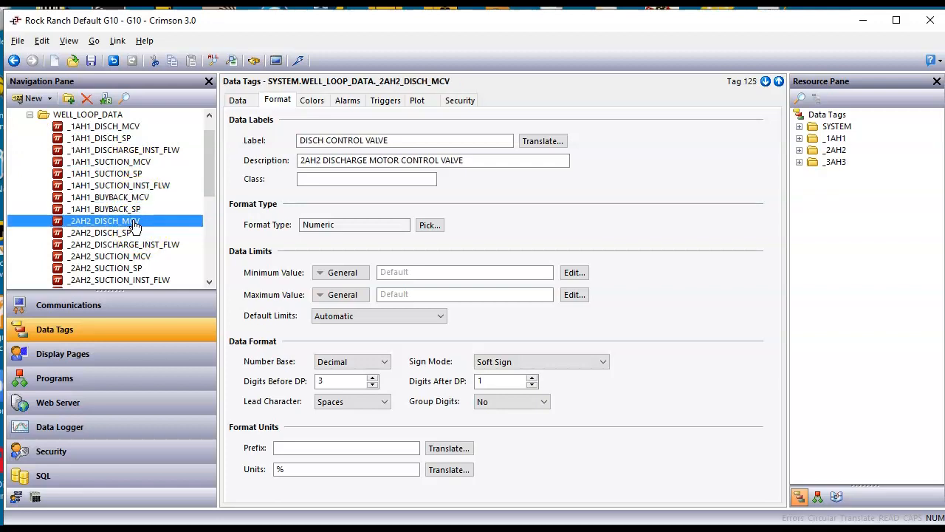
click(141, 256)
scroll(143, 259, down, 2)
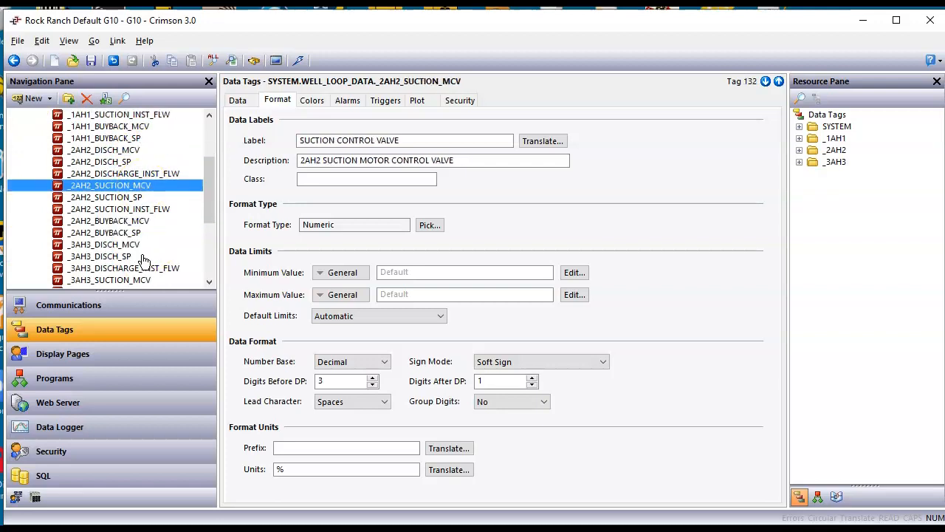
click(133, 221)
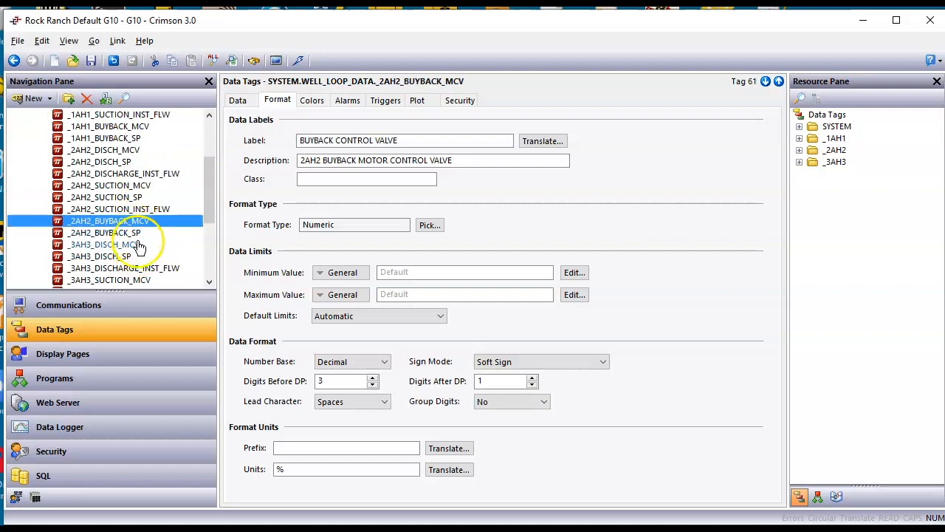
click(141, 246)
scroll(141, 249, down, 1)
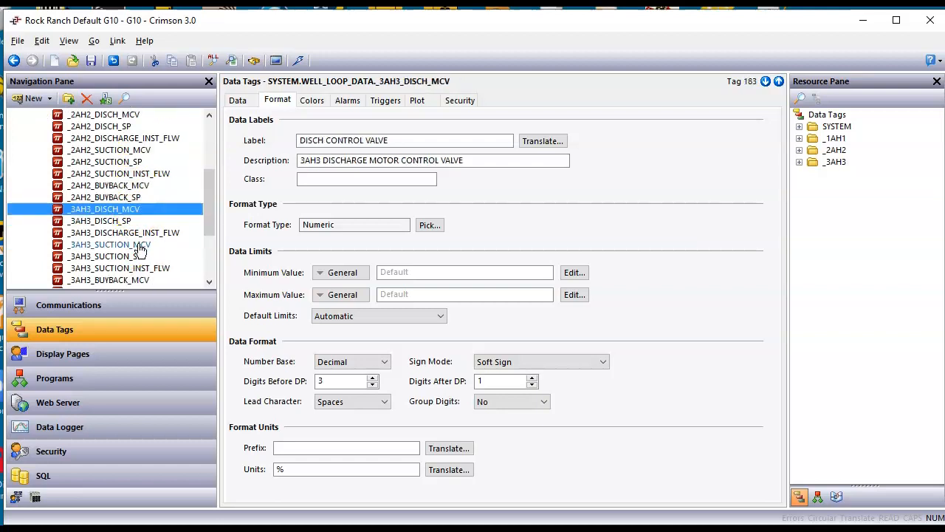
click(140, 248)
scroll(140, 249, down, 2)
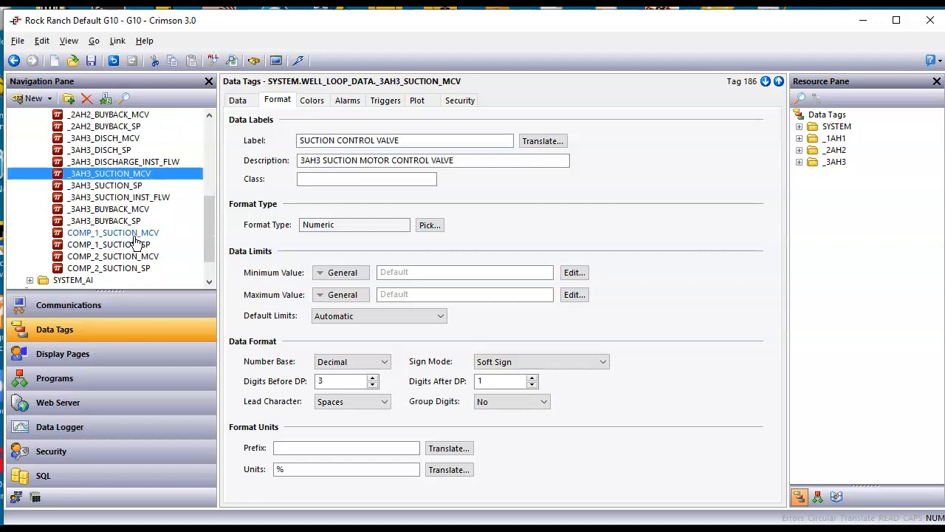
click(136, 233)
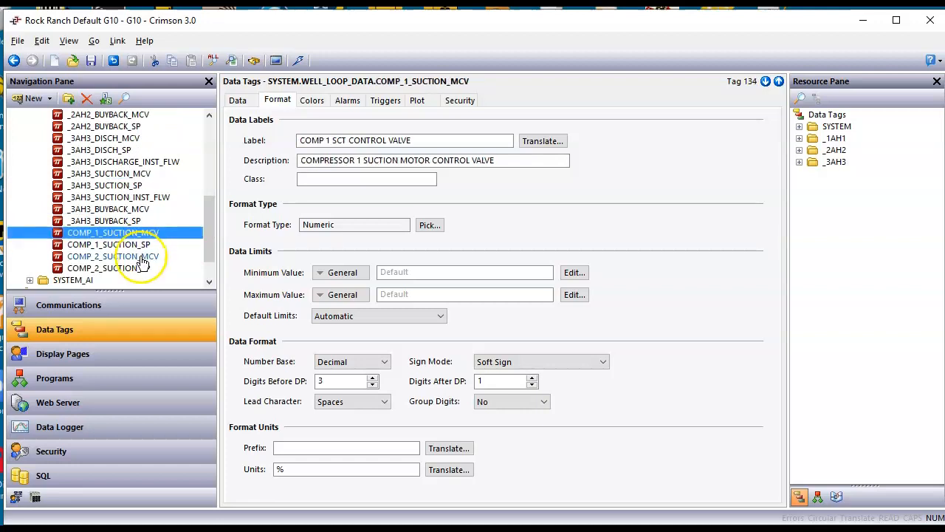
click(142, 256)
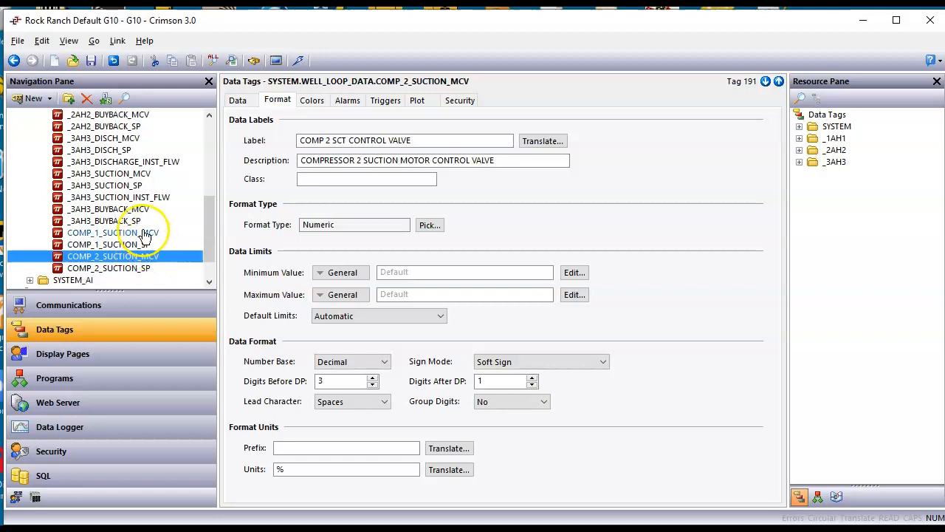
Copy only the Simulate As property, 123.4, from _1AH1_DISCH_MCV to all the other MCV tags in WELL_LOOP_DATA using Copy Selective.
shift+click(143, 235)
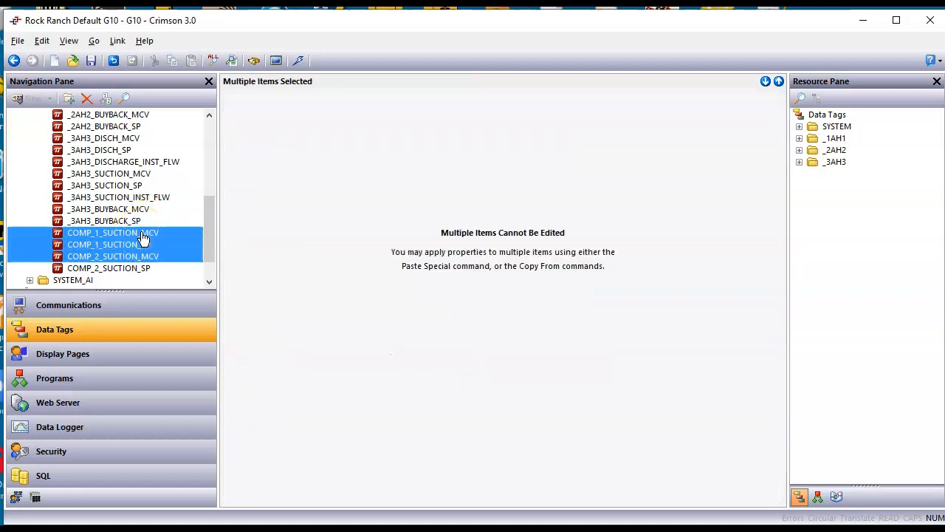
click(159, 258)
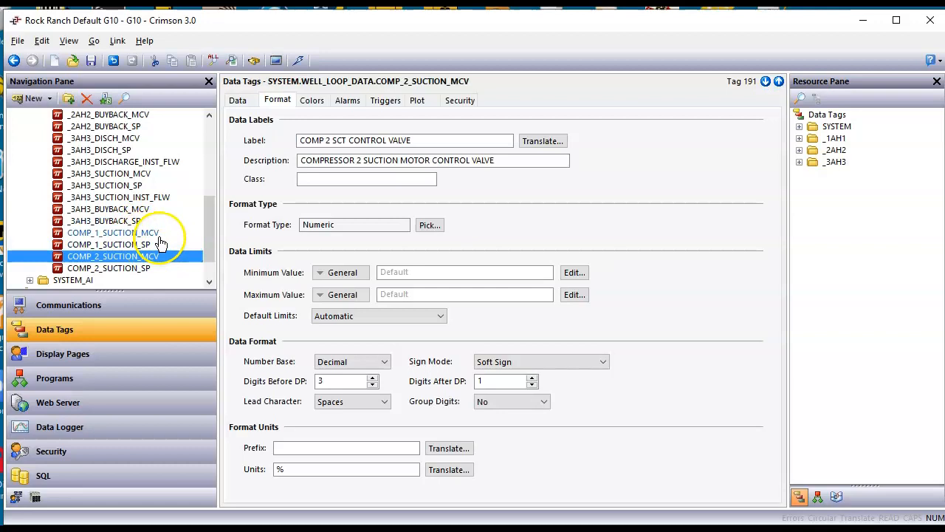
ctrl+click(157, 235)
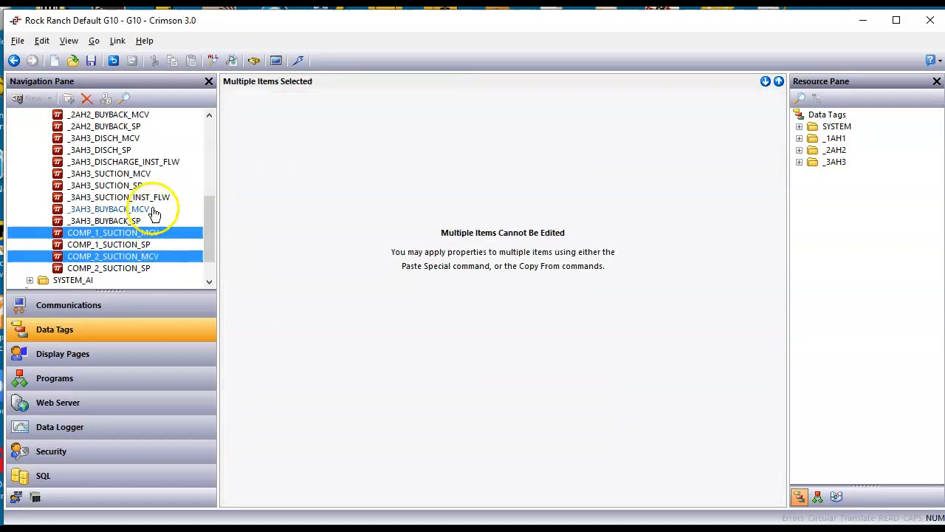
ctrl+click(152, 211)
ctrl+click(147, 173)
ctrl+click(133, 138)
scroll(198, 175, up, 2)
scroll(197, 176, up, 1)
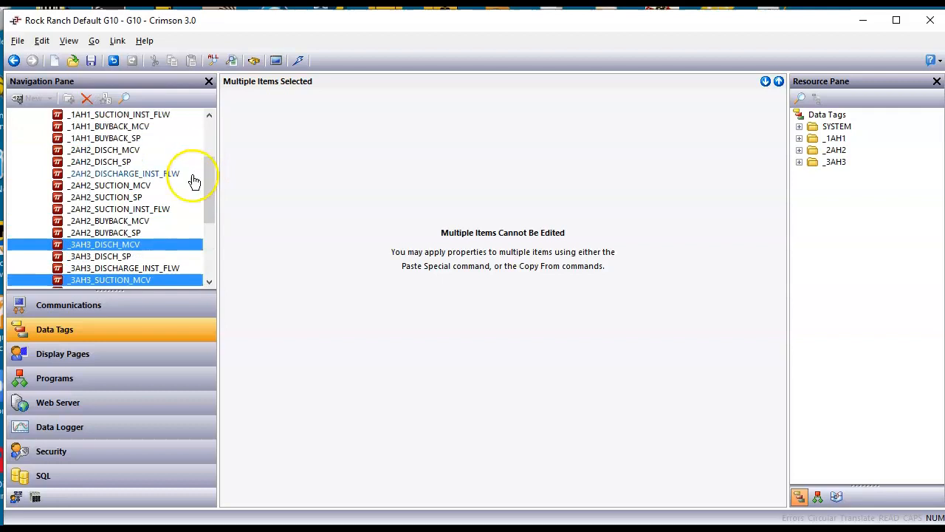
ctrl+click(153, 223)
ctrl+click(146, 186)
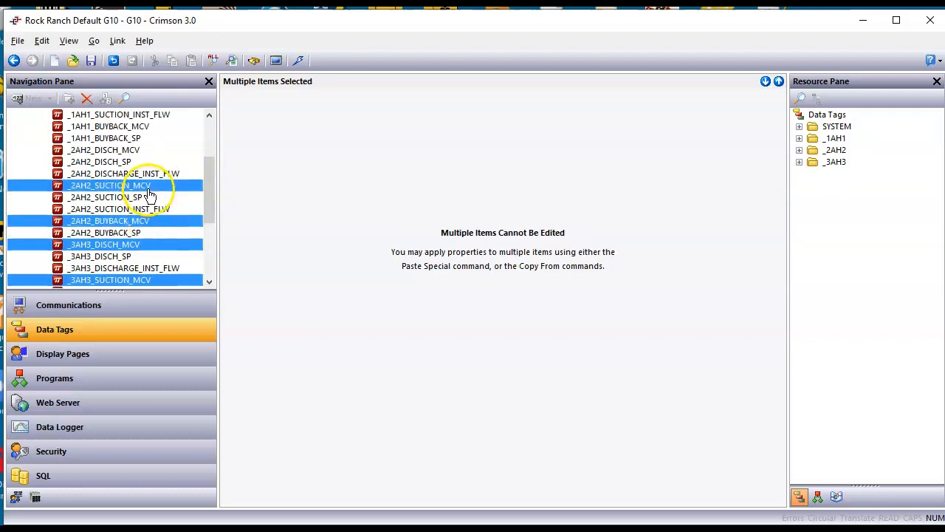
ctrl+click(136, 150)
scroll(144, 155, up, 3)
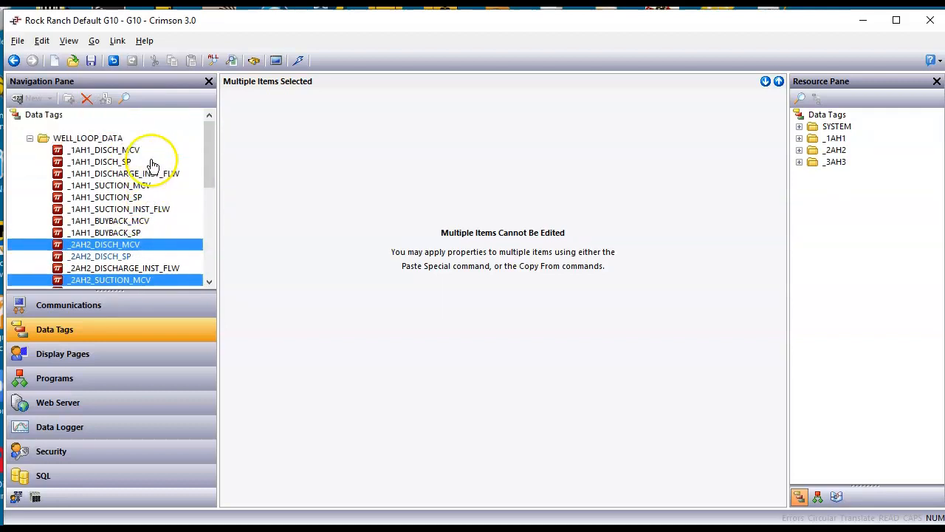
ctrl+click(155, 222)
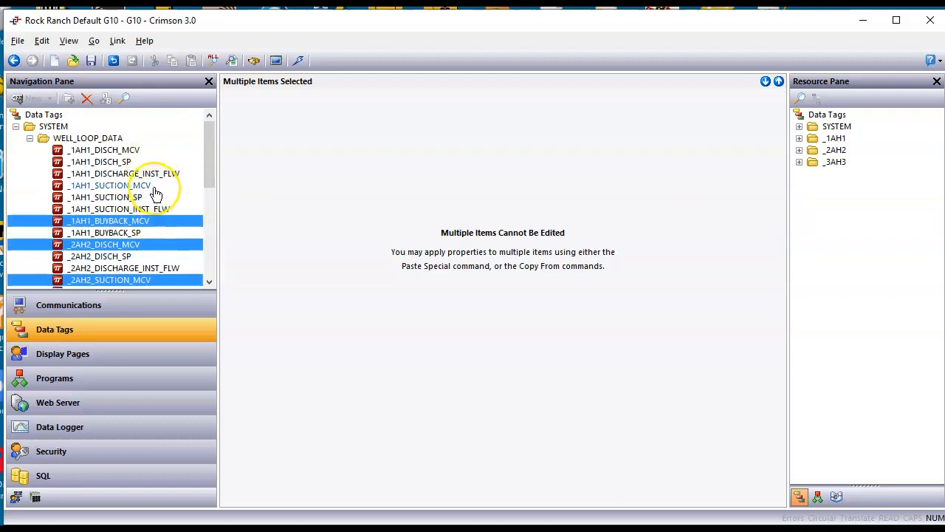
ctrl+click(155, 188)
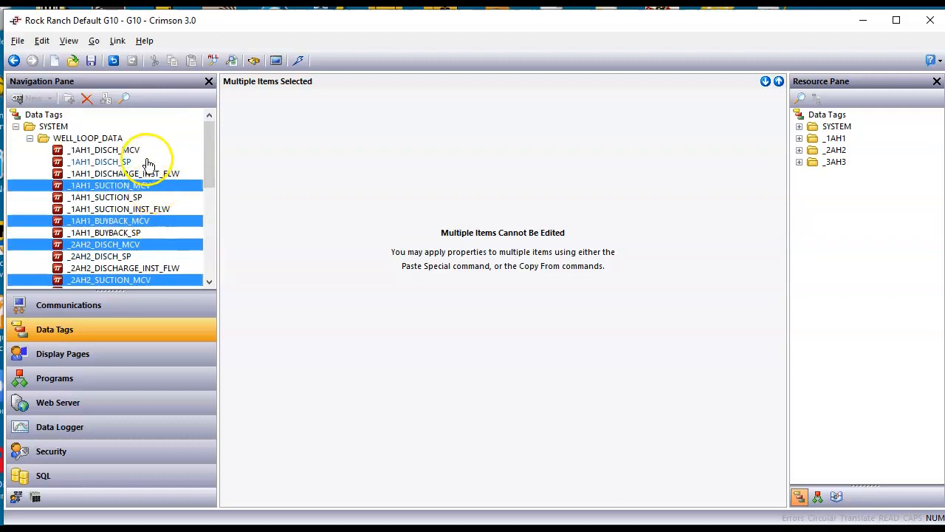
right_click(169, 189)
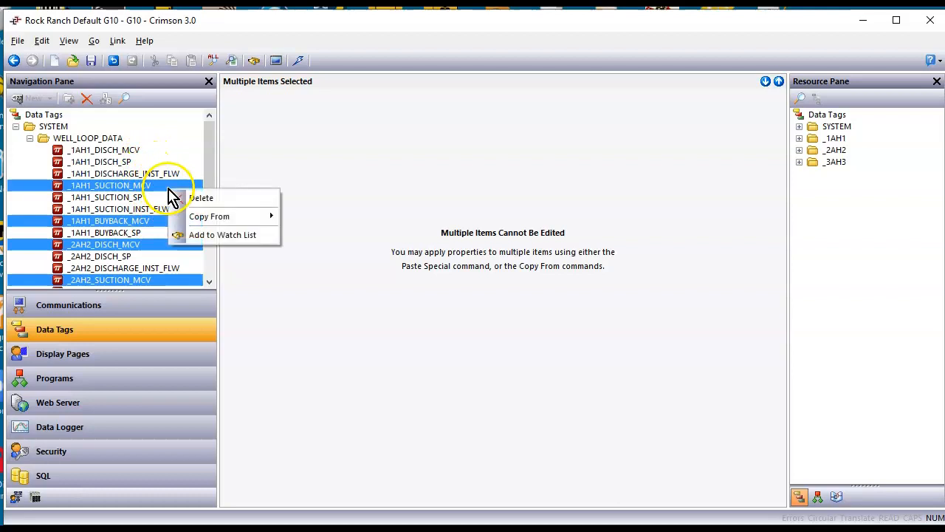
mouse_move(197, 220)
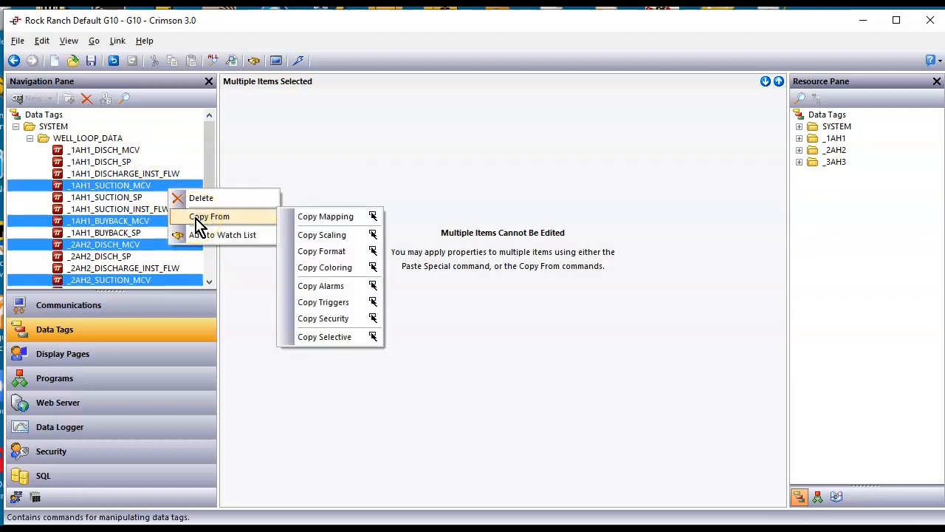
click(329, 337)
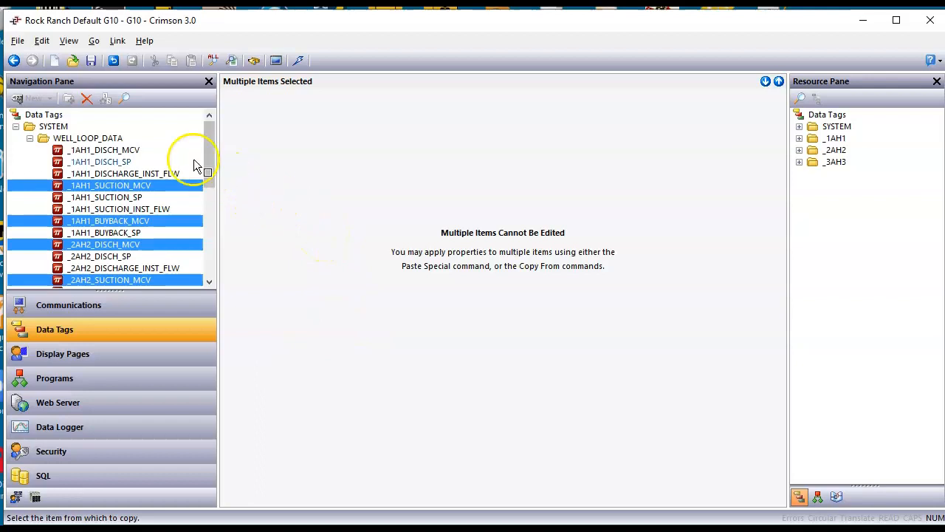
click(103, 150)
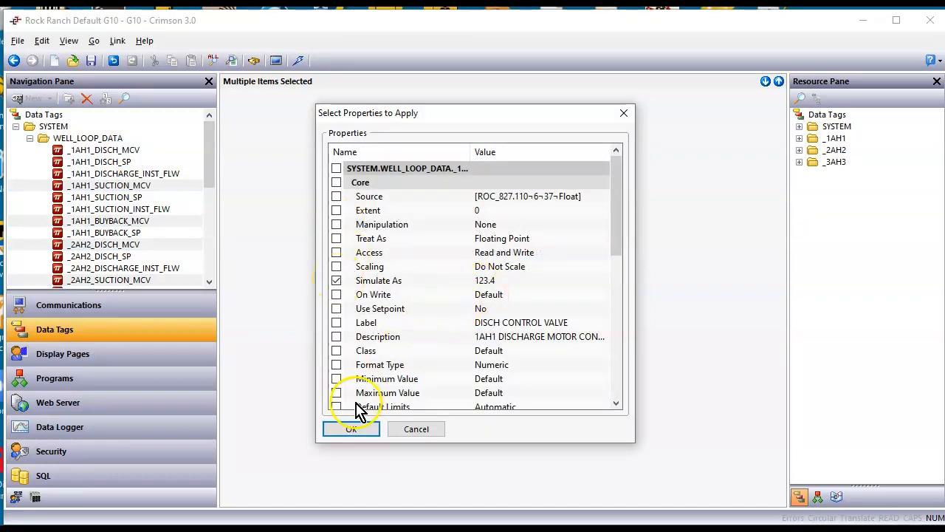
click(354, 427)
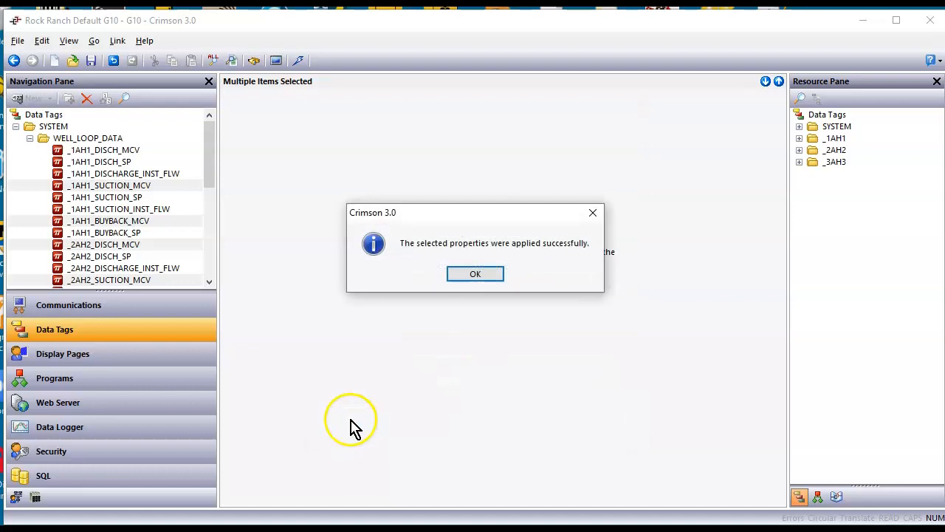
click(473, 274)
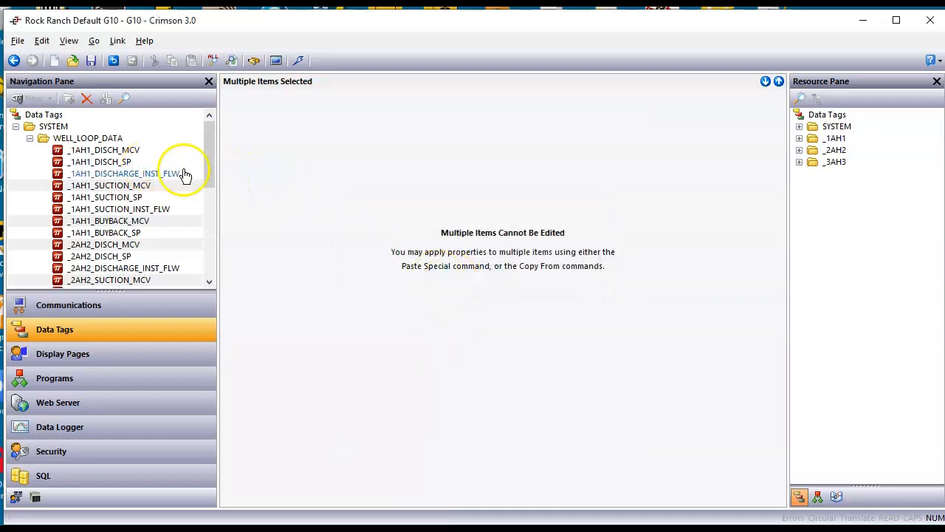
drag(214, 185, 225, 276)
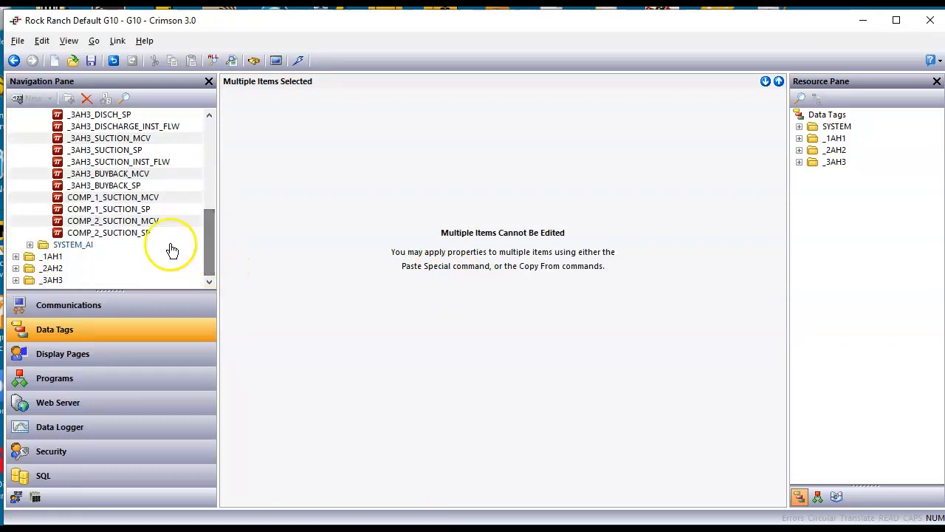
click(144, 233)
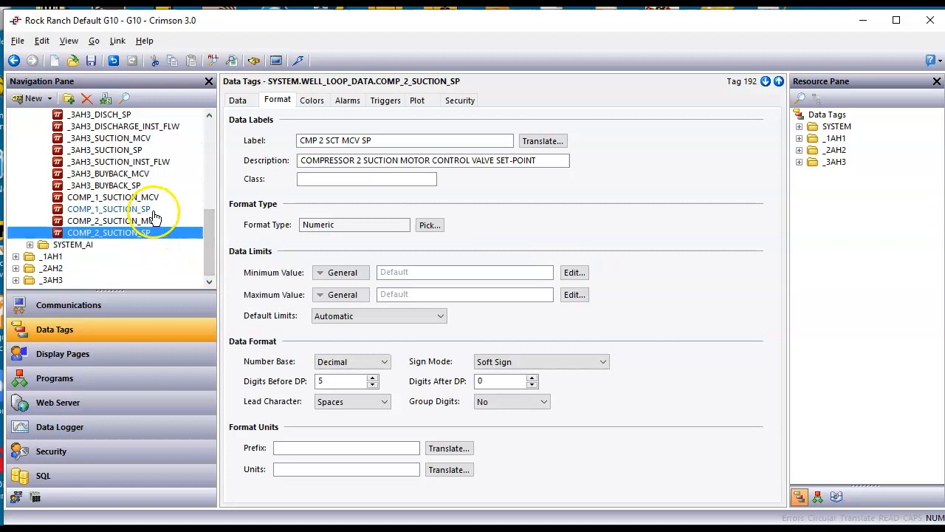
ctrl+click(151, 211)
ctrl+click(144, 188)
ctrl+click(132, 150)
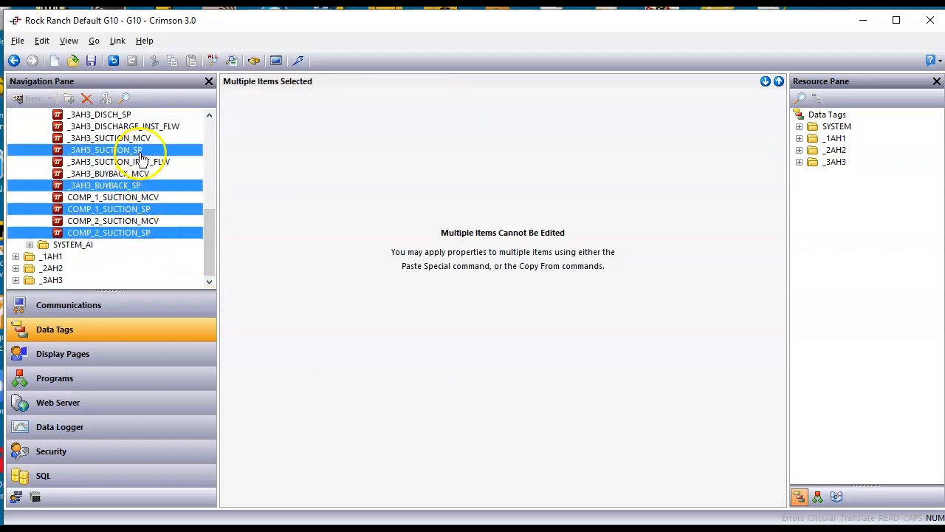
ctrl+click(139, 117)
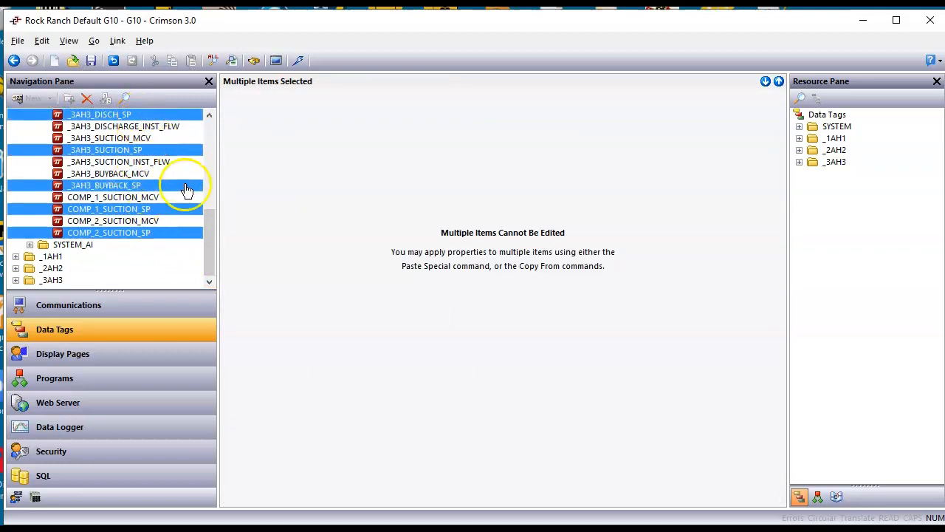
Compare the number formats of COMP_2_SUCTION_SP, COMP_1_SUCTION_SP, _3AH3_BUYBACK_SP and _3AH3_SUCTION_SP.
click(143, 234)
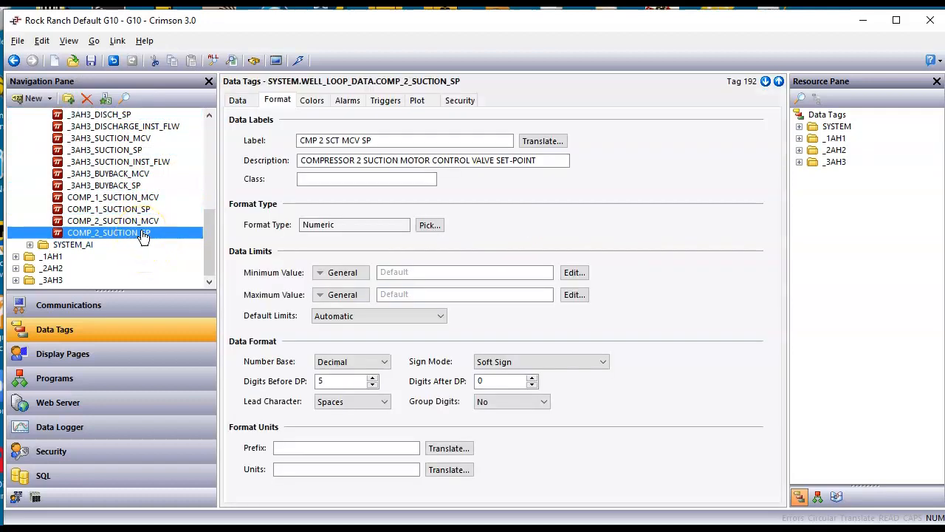
click(128, 212)
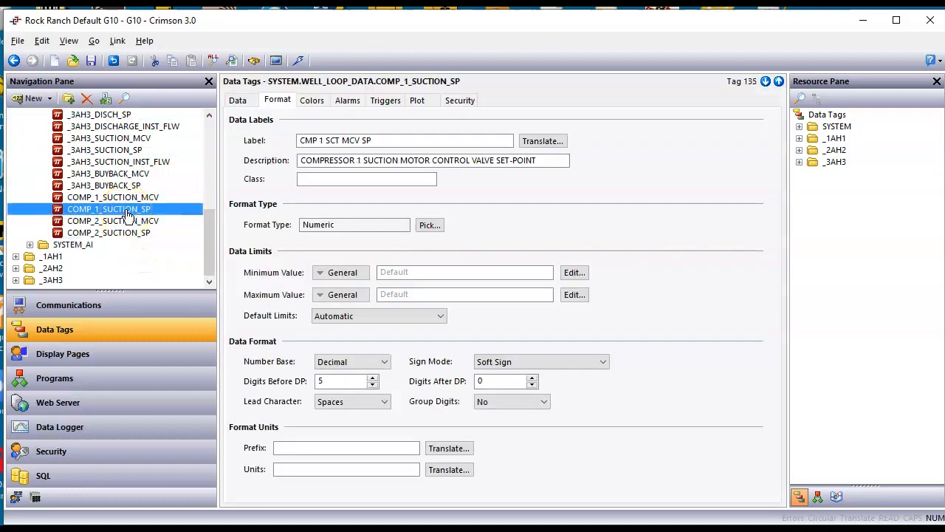
click(122, 187)
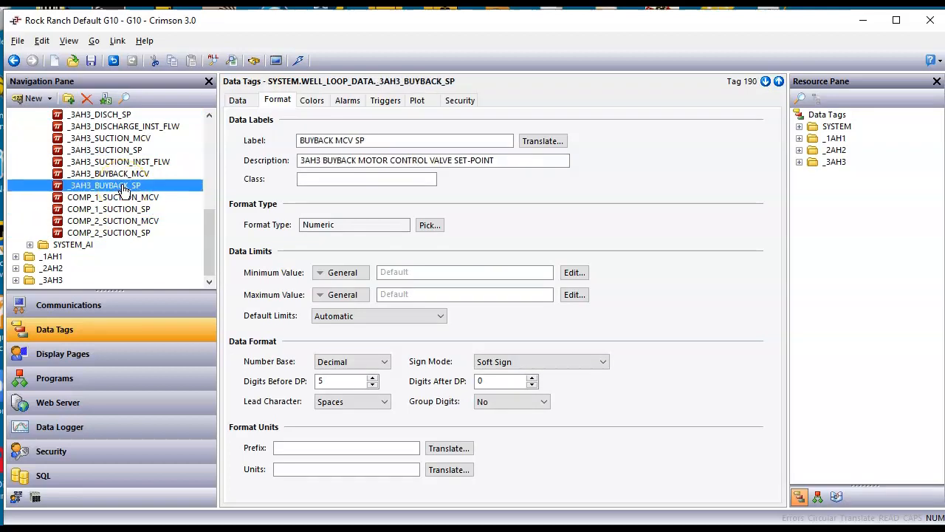
click(138, 151)
Copy only the Simulate As property, 12345, from _1AH1_DISCH_SP to all the other SP tags in WELL_LOOP_DATA using Copy Selective.
click(156, 235)
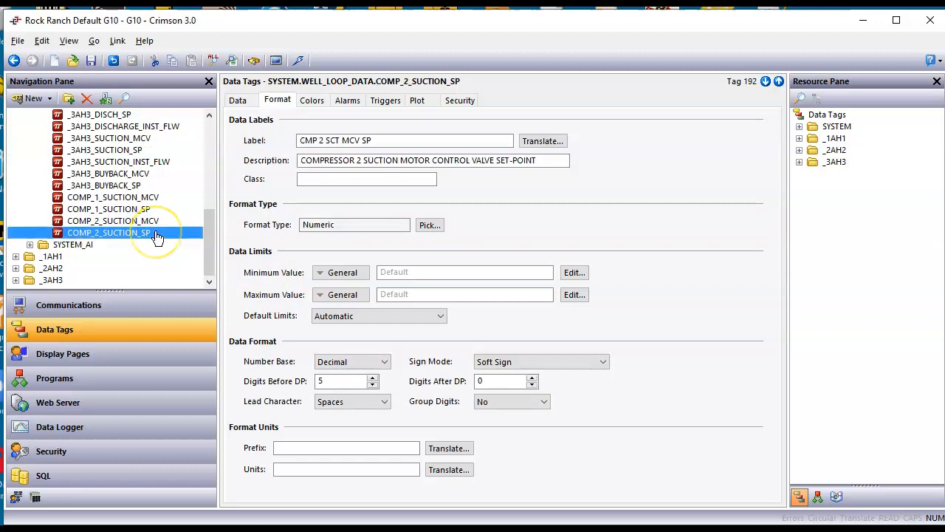
ctrl+click(148, 210)
ctrl+click(148, 185)
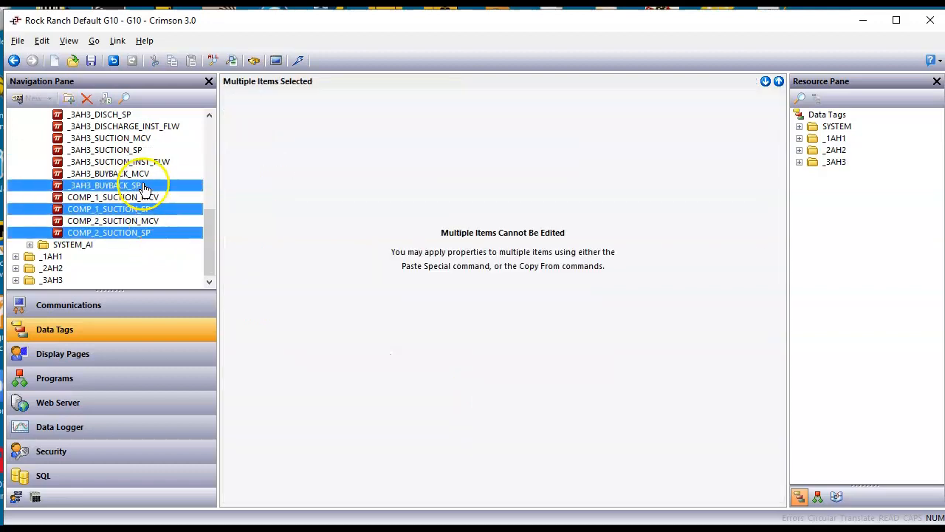
ctrl+click(136, 151)
ctrl+click(132, 116)
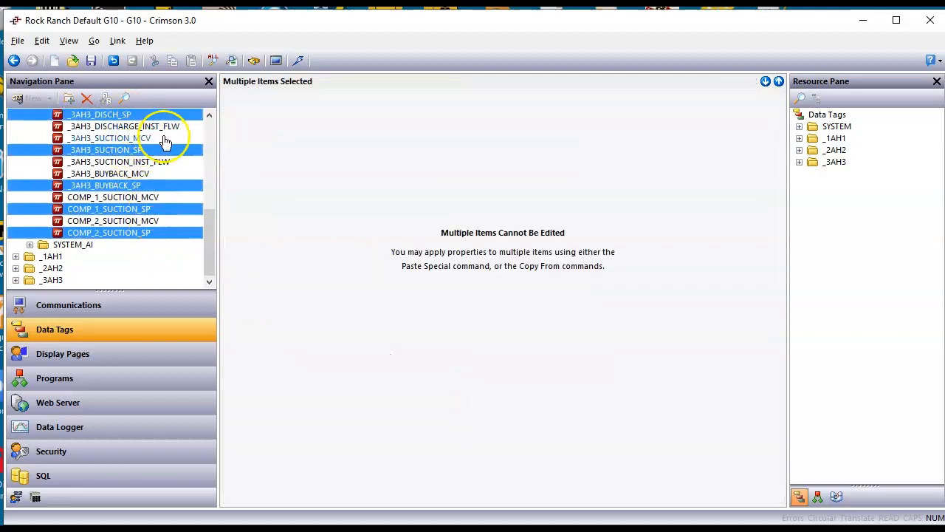
scroll(175, 207, up, 3)
ctrl+click(151, 196)
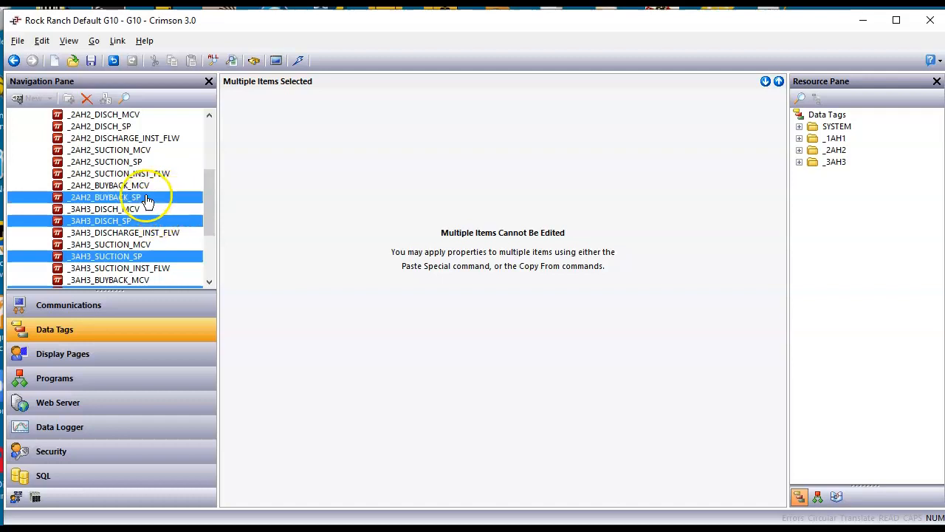
ctrl+click(142, 162)
ctrl+click(147, 126)
scroll(156, 144, up, 4)
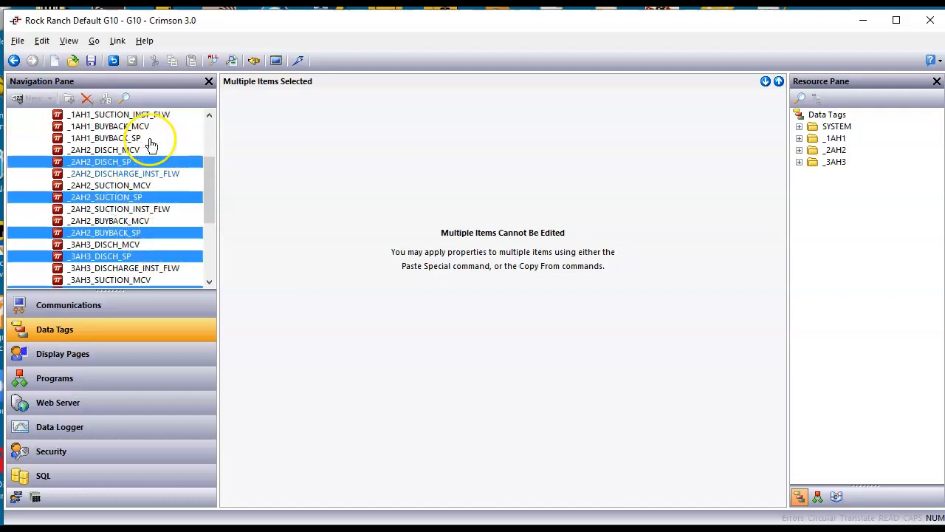
ctrl+click(143, 233)
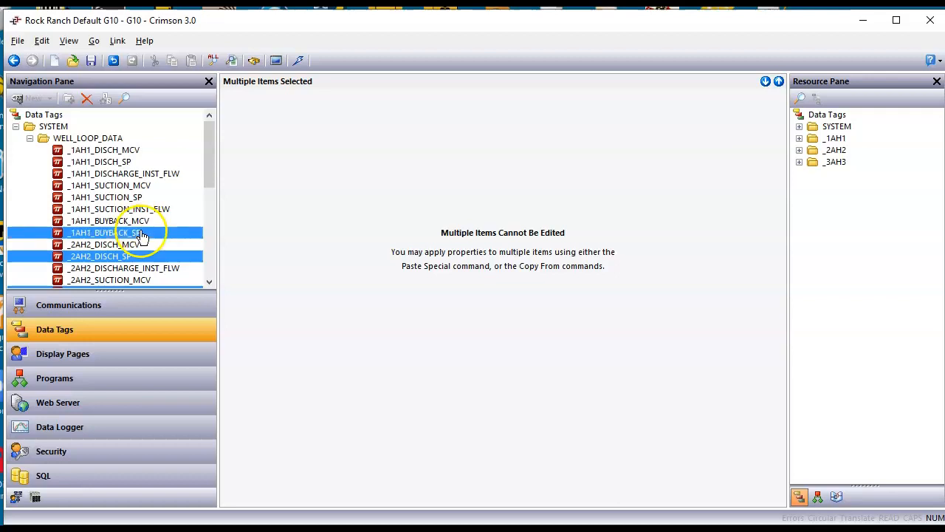
ctrl+click(137, 199)
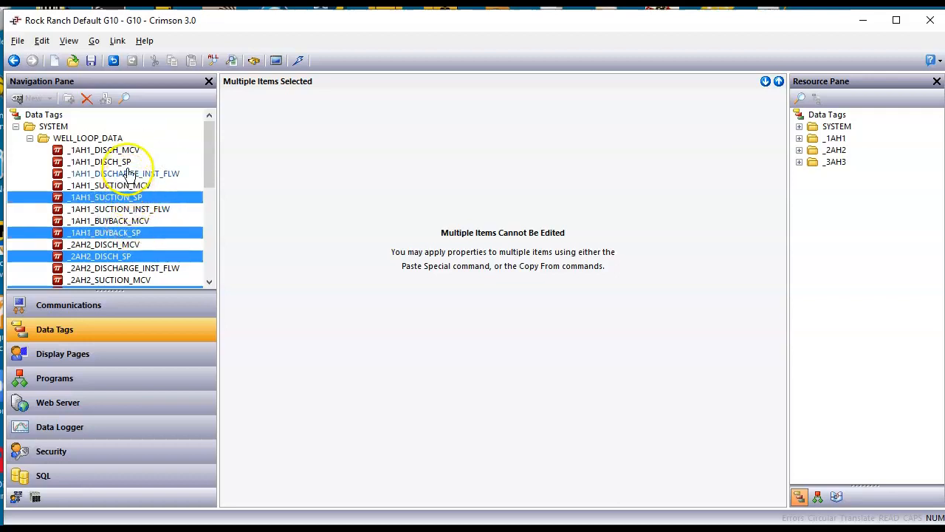
right_click(129, 200)
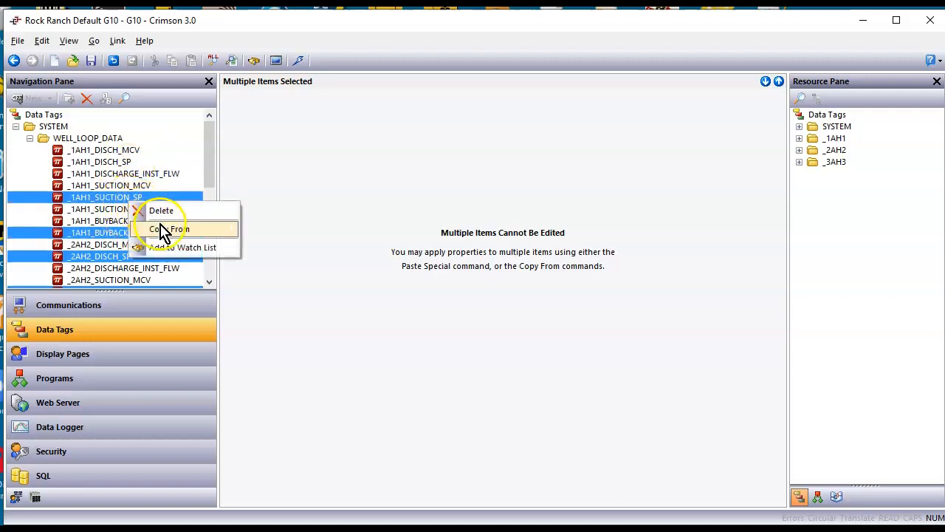
mouse_move(158, 229)
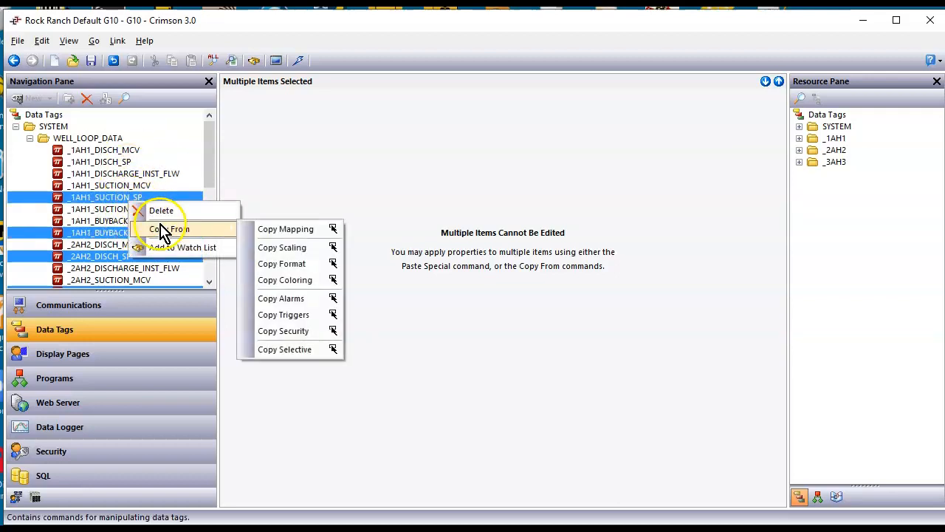
click(285, 350)
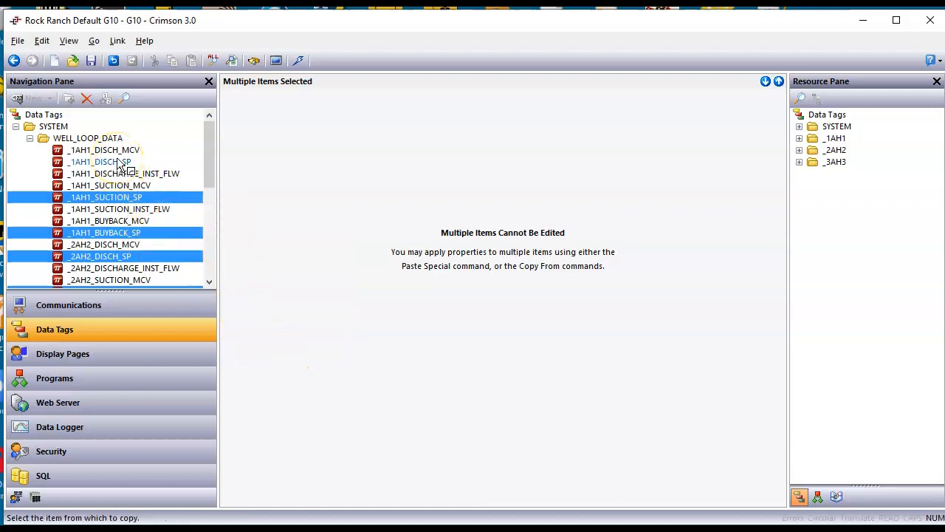
click(120, 163)
click(336, 280)
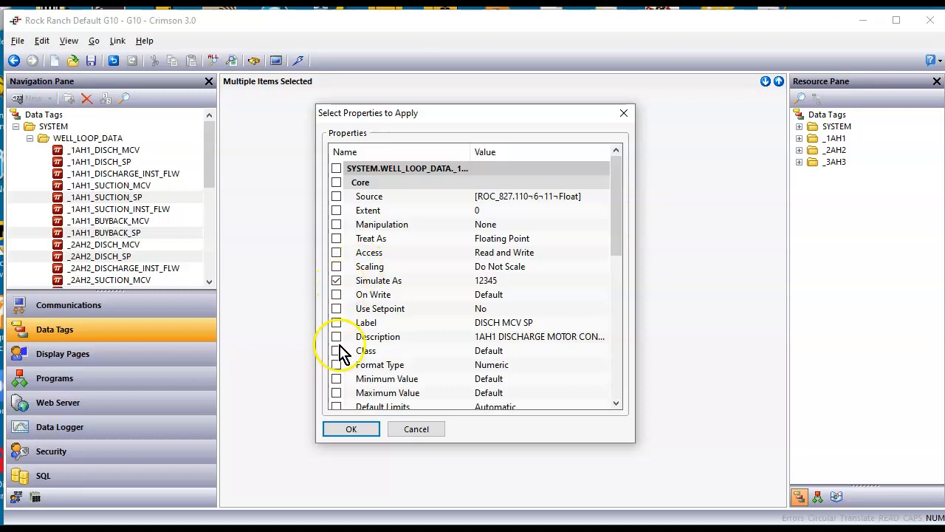
click(357, 431)
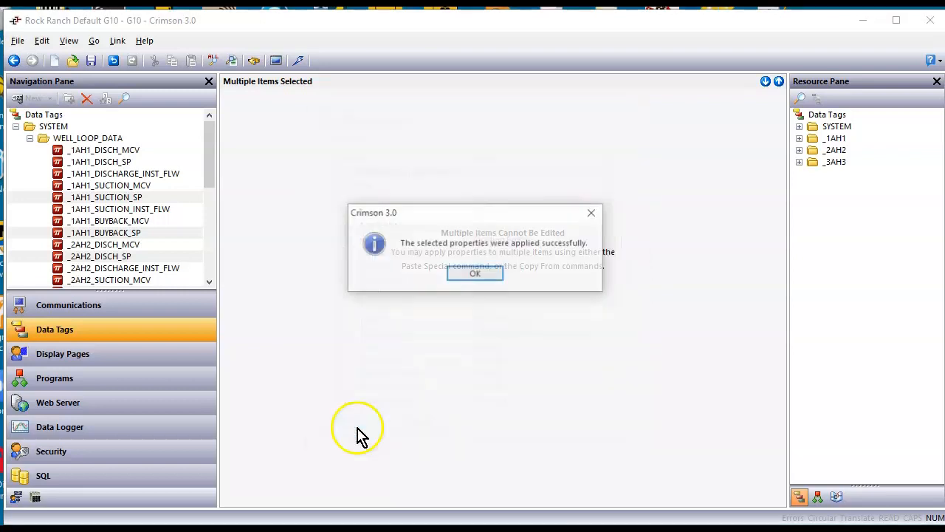
click(448, 277)
Compare the number formats of _1AH1_DISCHARGE_INST_FLW, _1AH1_SUCTION_INST_FLW and _2AH2_DISCHARGE_INST_FLW.
click(139, 178)
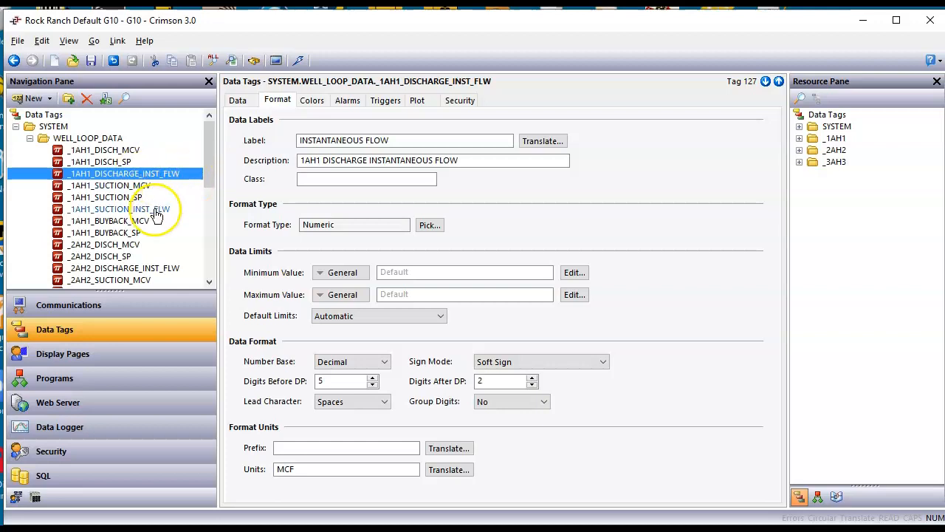
click(150, 212)
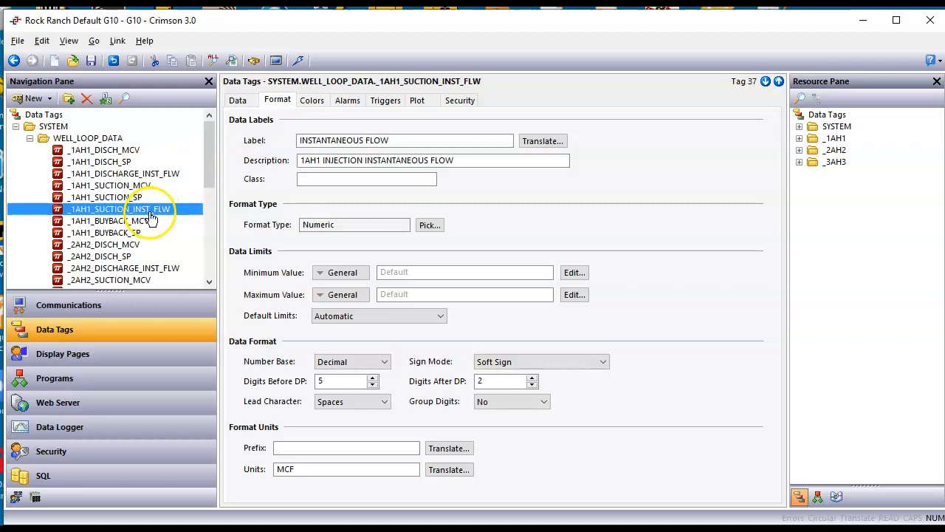
click(147, 271)
Copy only the Simulate As property, 12345.67, from _1AH1_DISCHARGE_INST_FLW to all the other INST_FLW tags in WELL_LOOP_DATA using Copy Selective.
drag(212, 180, 211, 266)
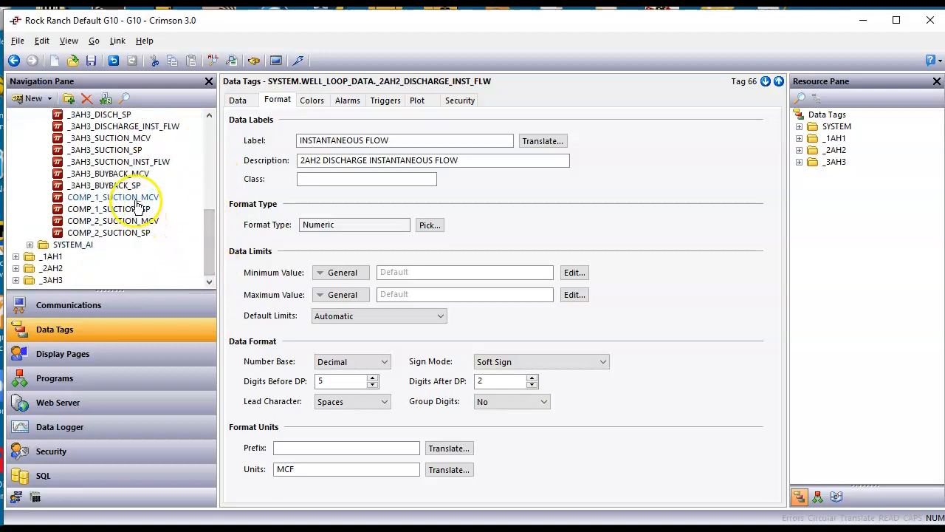
click(147, 162)
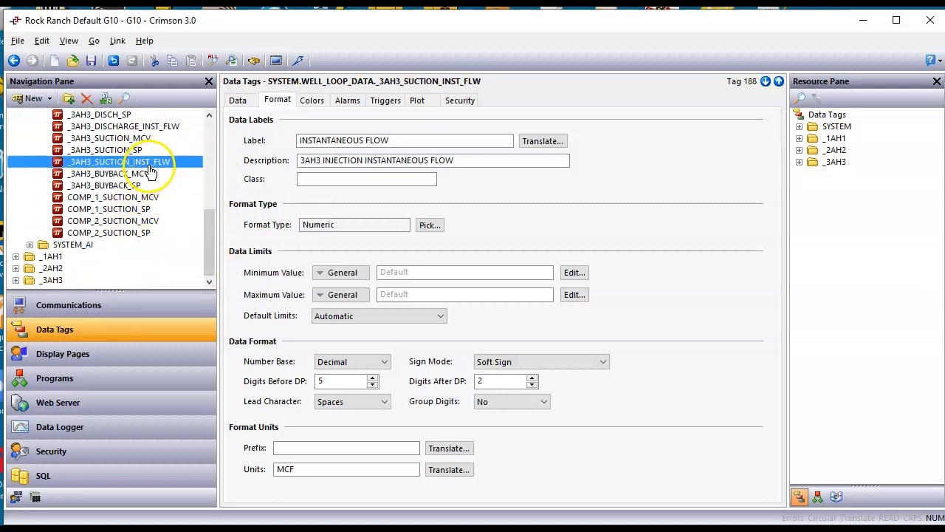
ctrl+click(141, 128)
scroll(154, 177, up, 3)
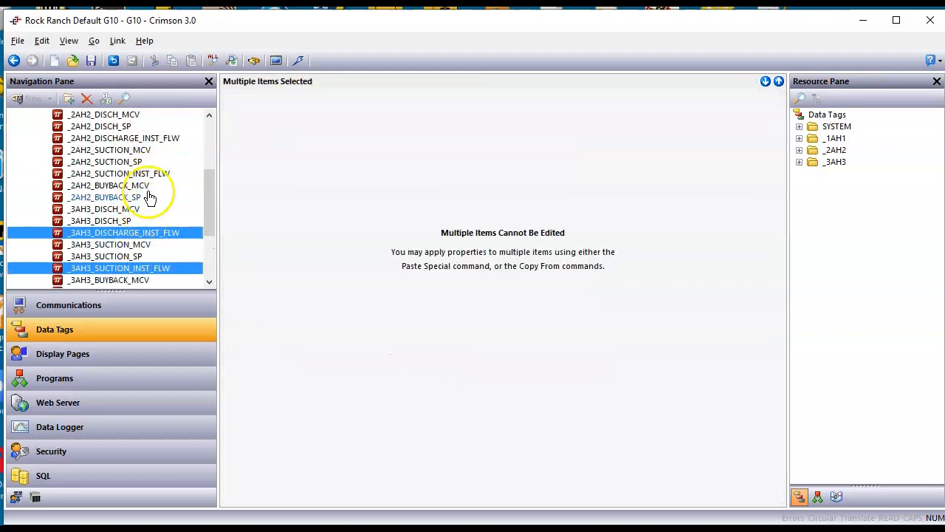
ctrl+click(149, 175)
ctrl+click(152, 139)
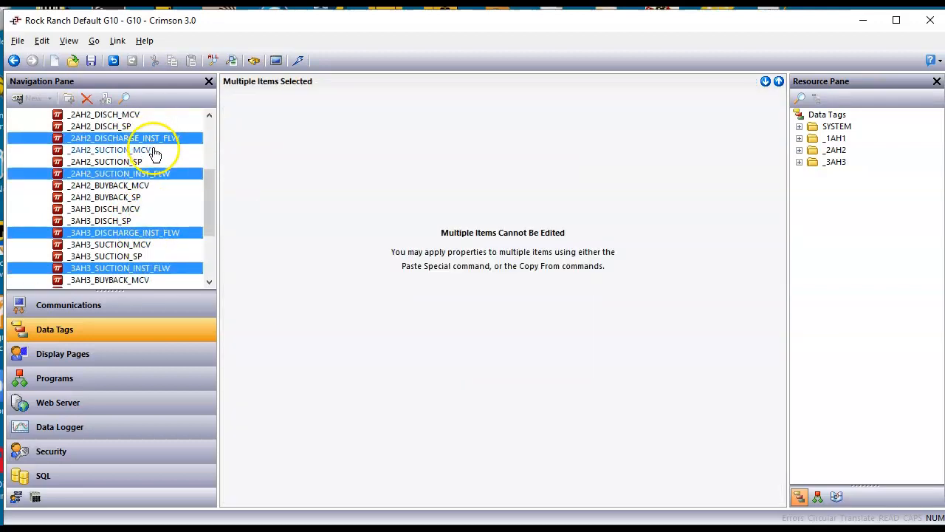
scroll(157, 170, up, 2)
ctrl+click(166, 150)
ctrl+click(170, 118)
scroll(181, 191, up, 2)
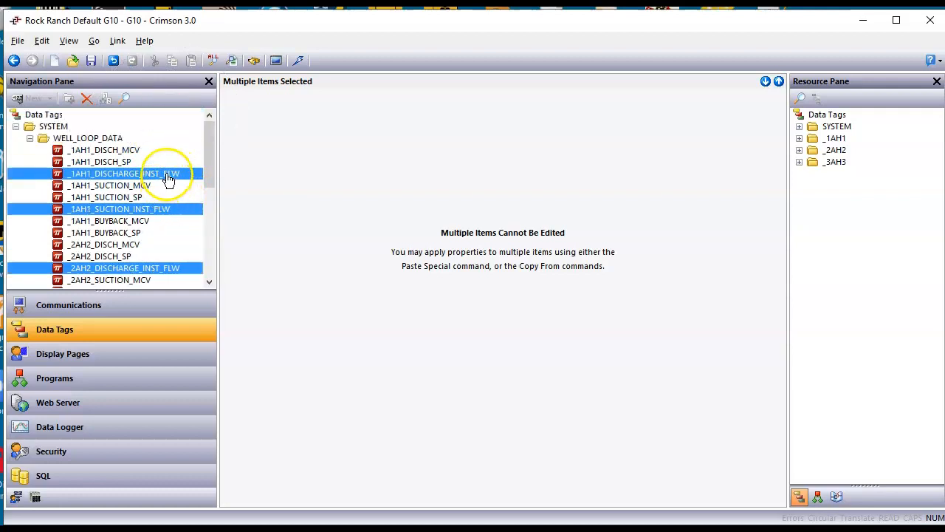
ctrl+click(166, 175)
right_click(158, 215)
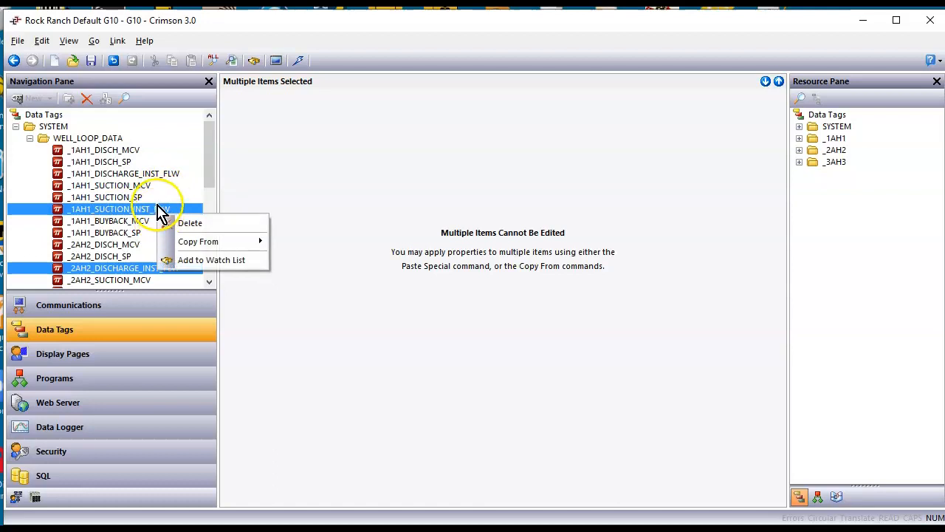
mouse_move(203, 241)
click(314, 362)
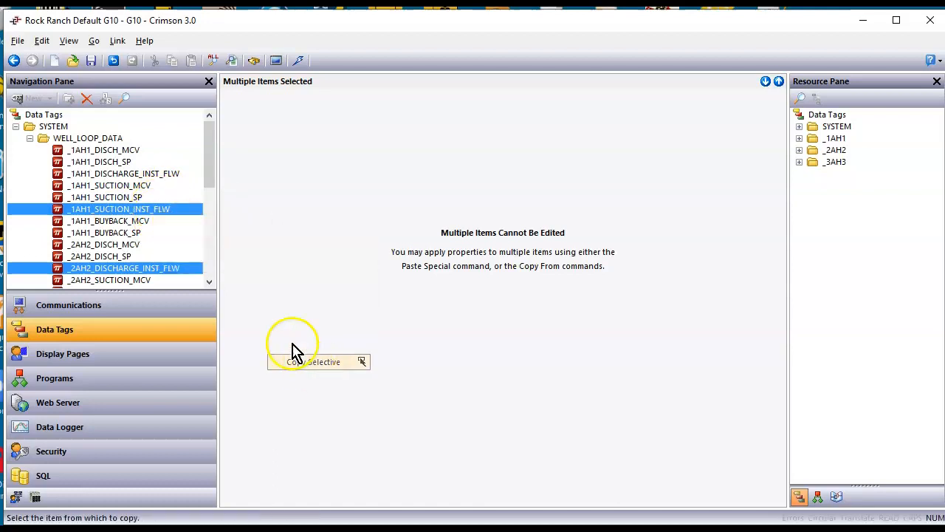
click(145, 174)
click(337, 281)
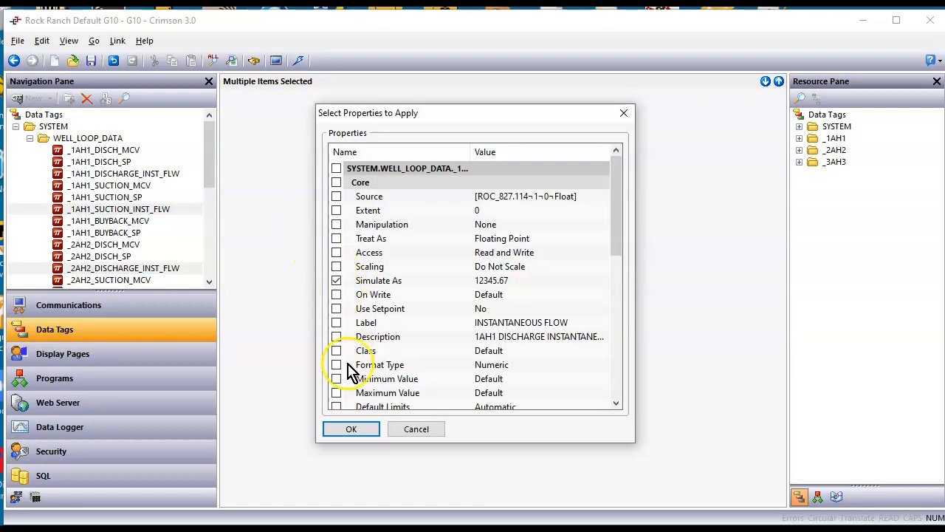
click(347, 429)
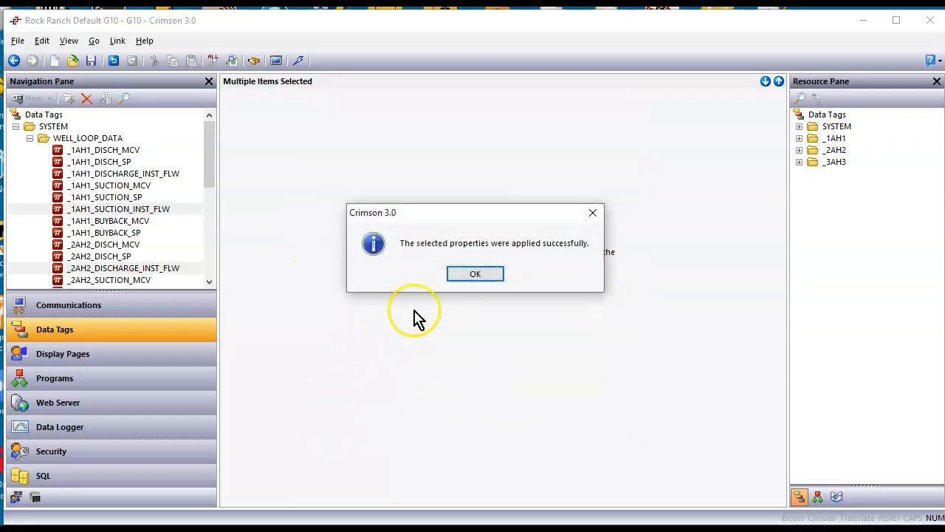
click(460, 275)
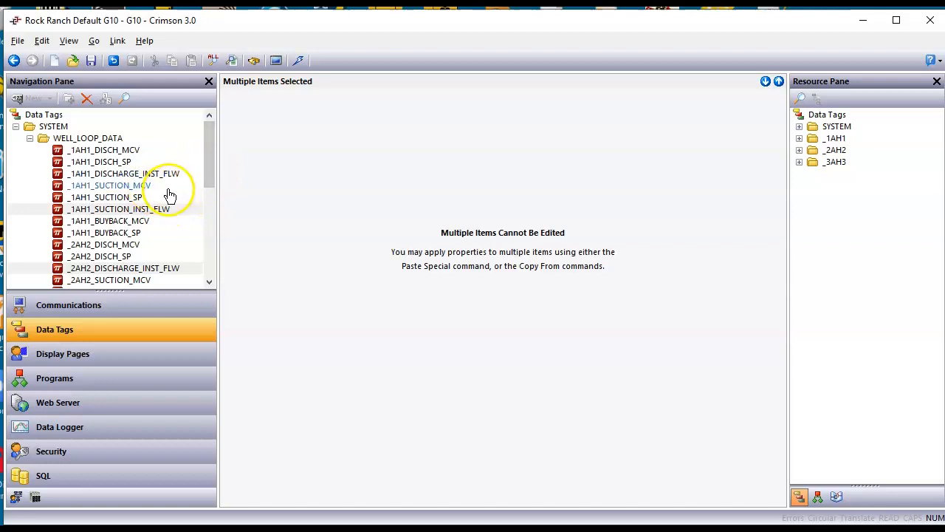
Review the simulated values in the data settings of the first WELL_LOOP_DATA tags, starting with _1AH1_DISCH_MCV.
click(124, 150)
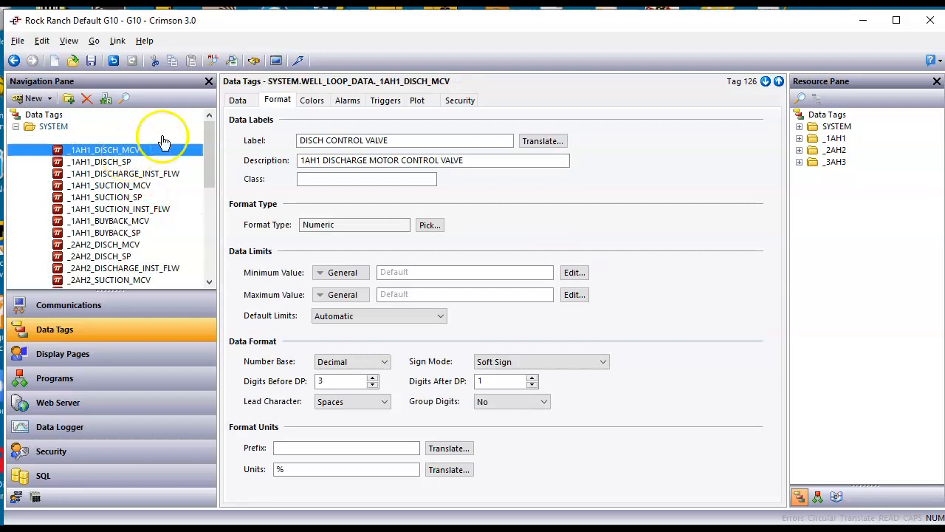
click(237, 100)
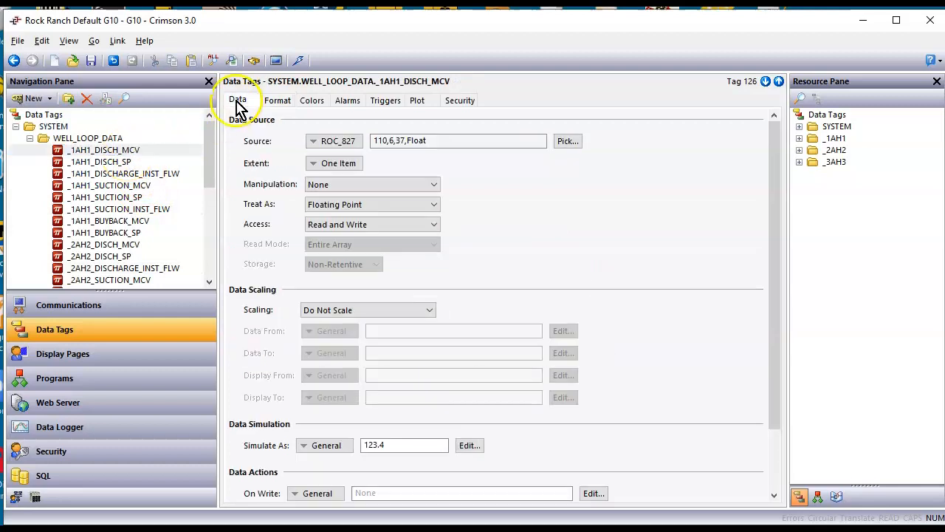
click(155, 155)
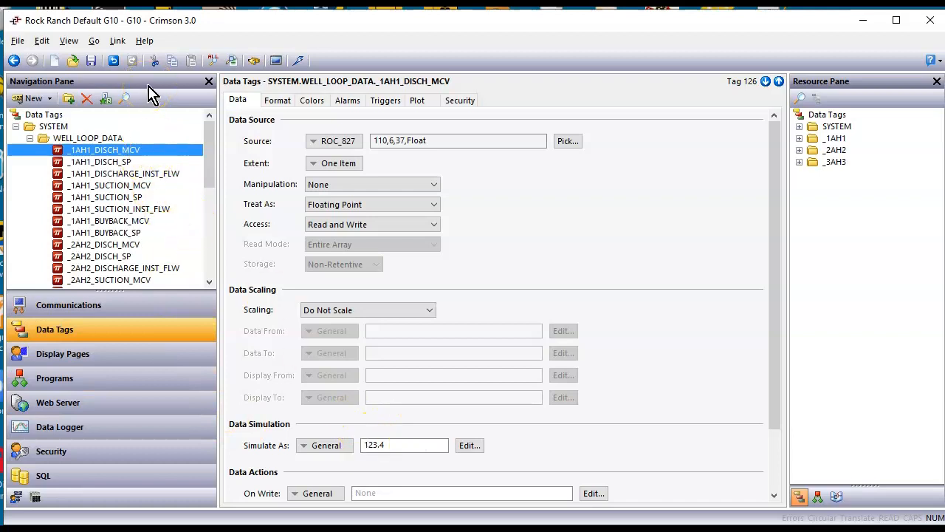
key(Down)
key(Down)
key(Up)
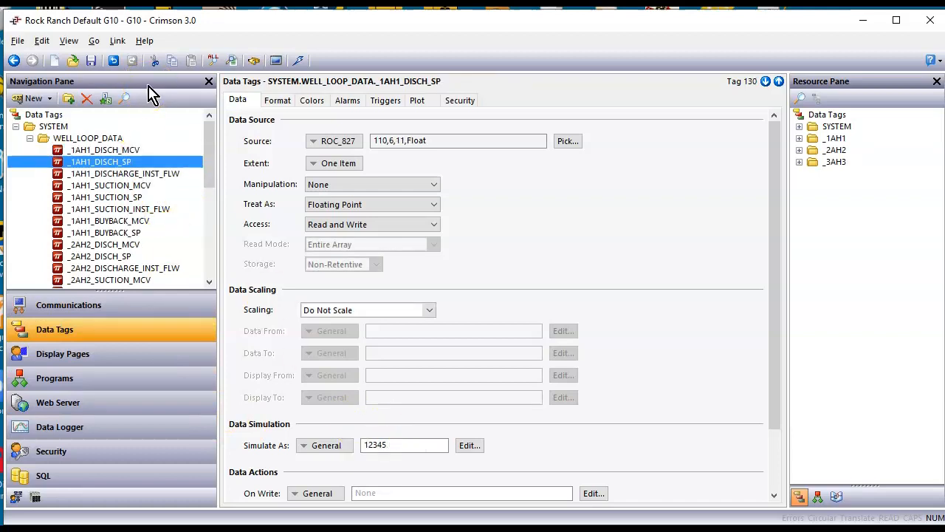
Review the Simulate As values of the remaining WELL_LOOP_DATA tags, from _1AH1_DISCH_SP down to COMP_2_SUCTION_SP.
key(Down)
key(Down)
key(Down)
key(Down)
key(Down)
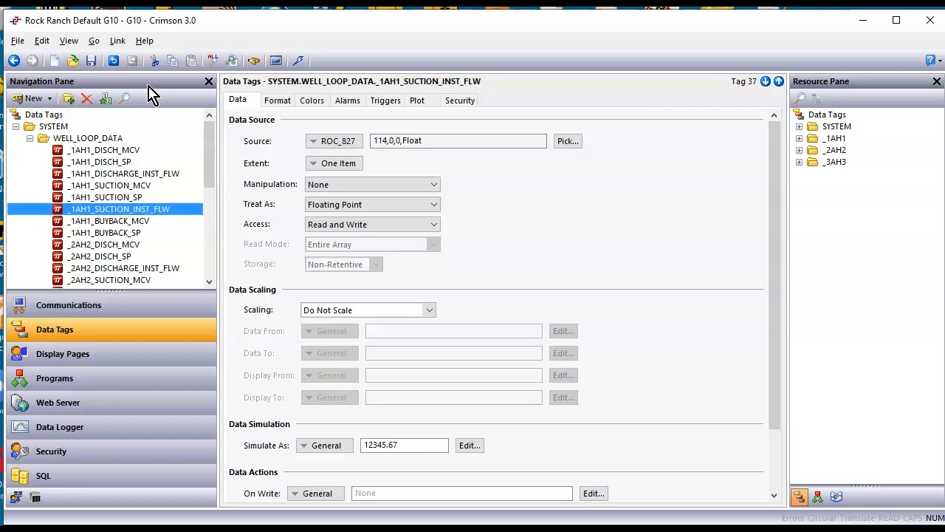
key(Down)
key(Down)
key(Down)
key(Down)
key(Down)
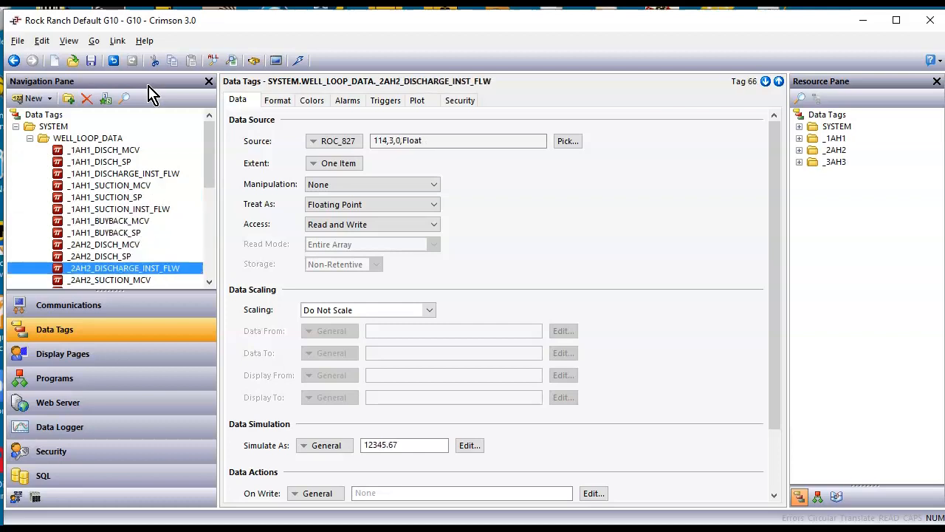
key(Down)
key(Down)
key(Down)
key(Down)
key(Down)
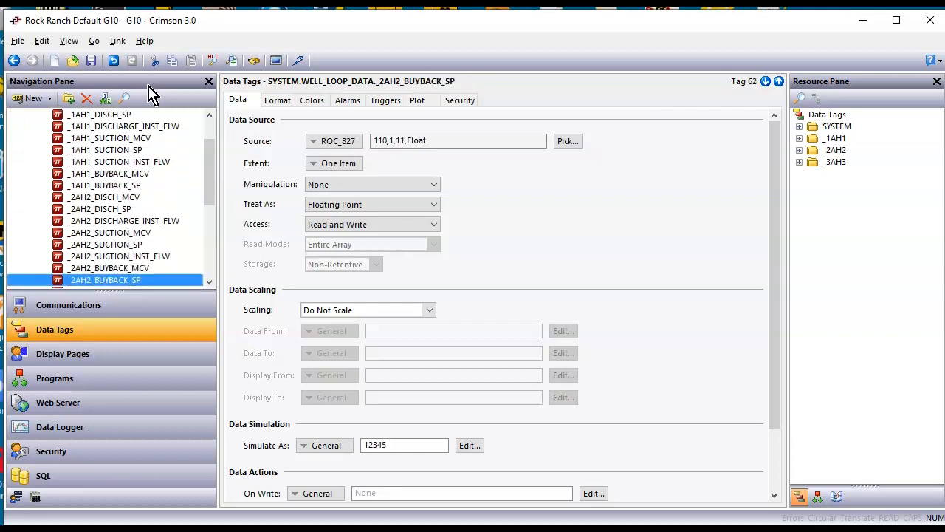
key(Down)
key(Down)
key(Down)
key(Down)
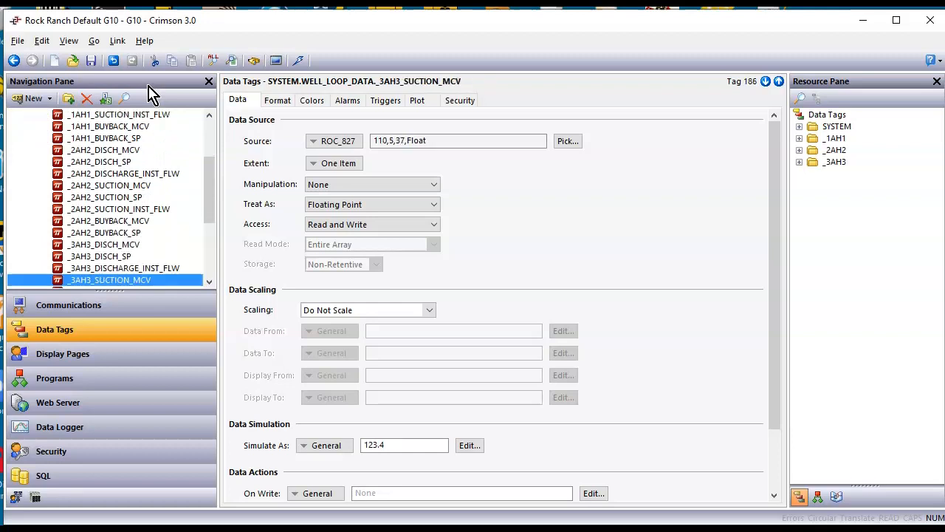
key(Down)
key(Down)
key(Down)
key(Down)
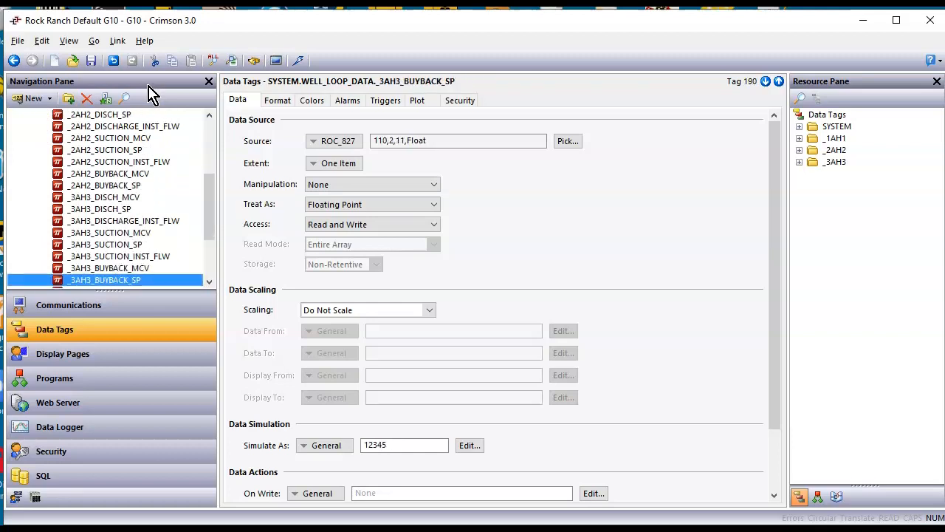
key(Down)
key(Down)
key(Down)
key(Down)
key(Down)
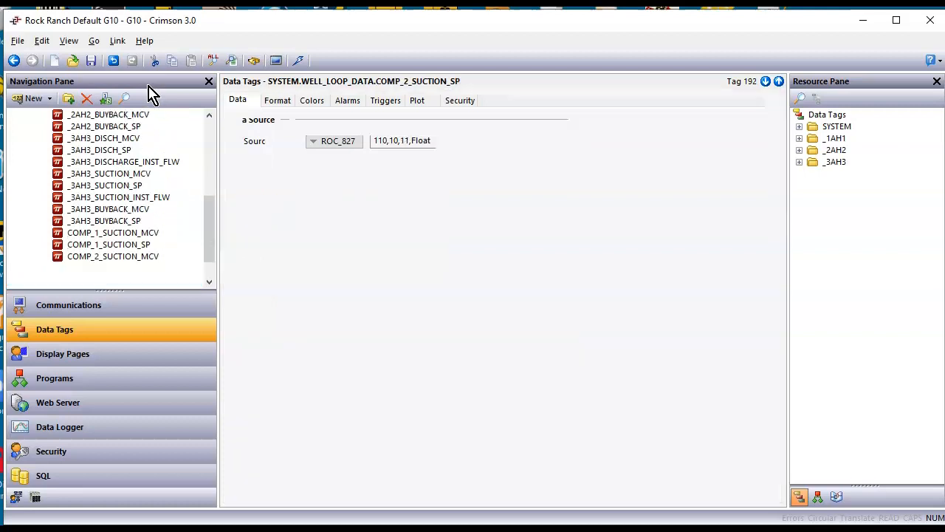
Examine the format settings of the SYSTEM_AI tags from SYSTEM_BRD_TEMP to VOC_STATUS, plus the data settings of VOC_STATUS.
key(Up)
key(Right)
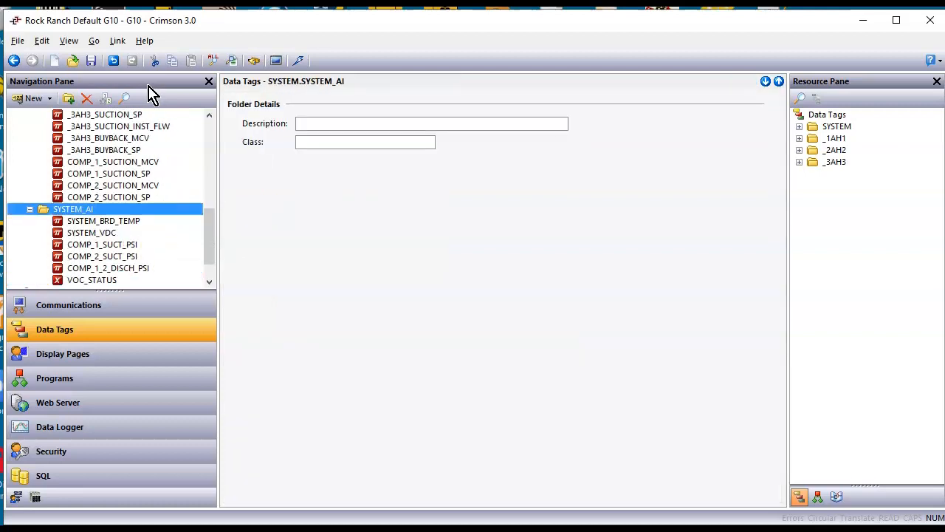
click(92, 221)
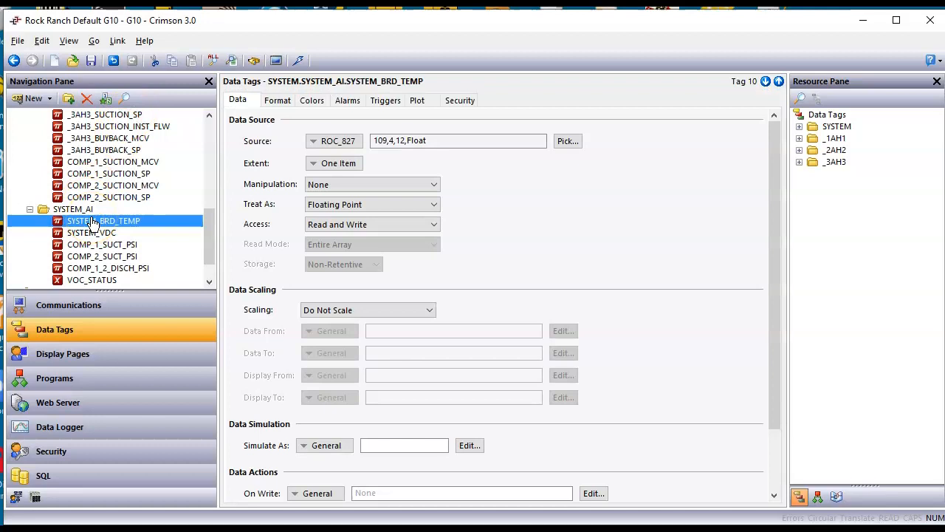
click(285, 104)
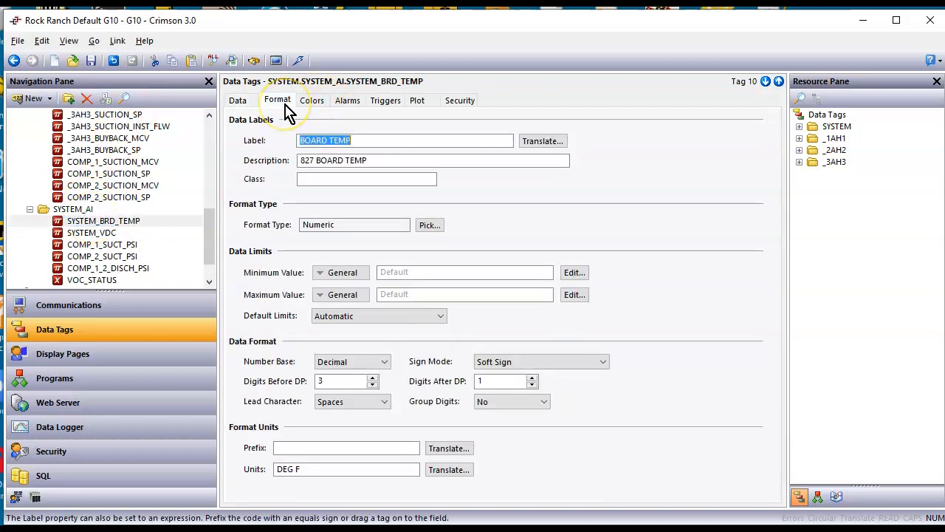
click(76, 235)
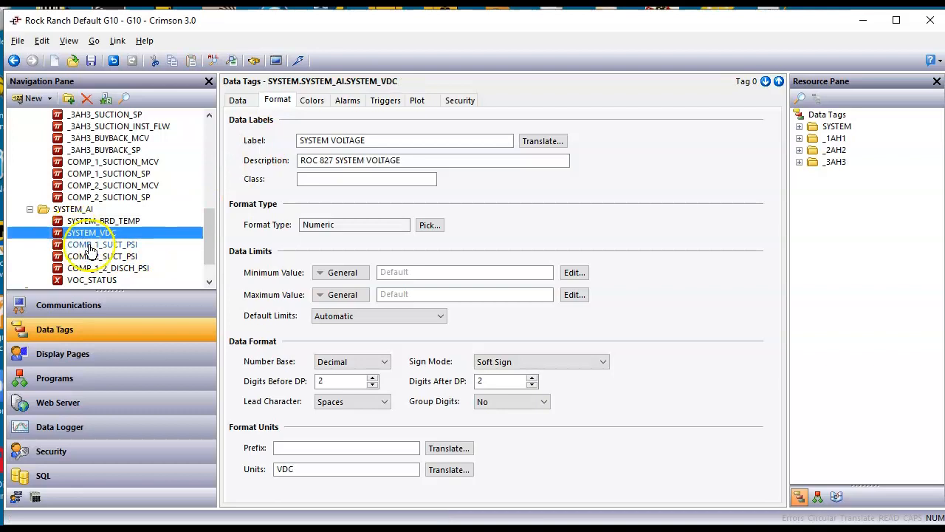
click(93, 246)
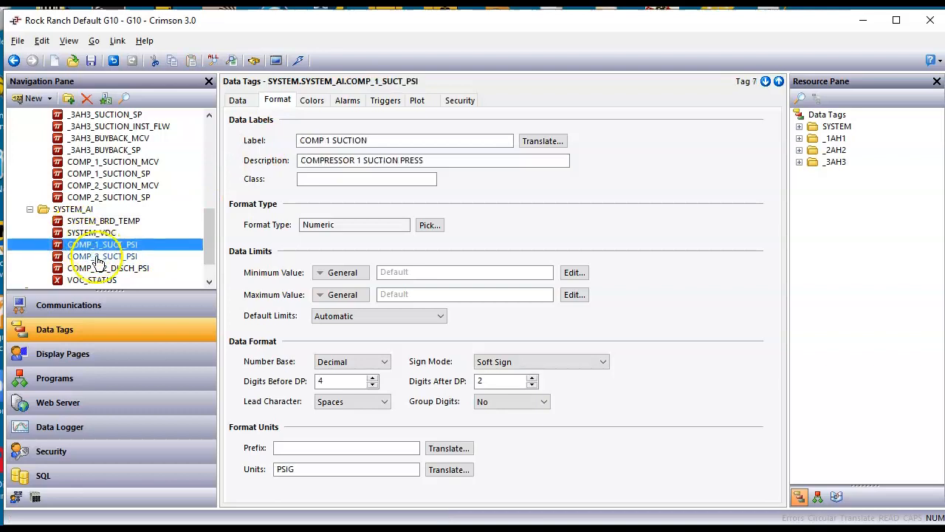
click(97, 259)
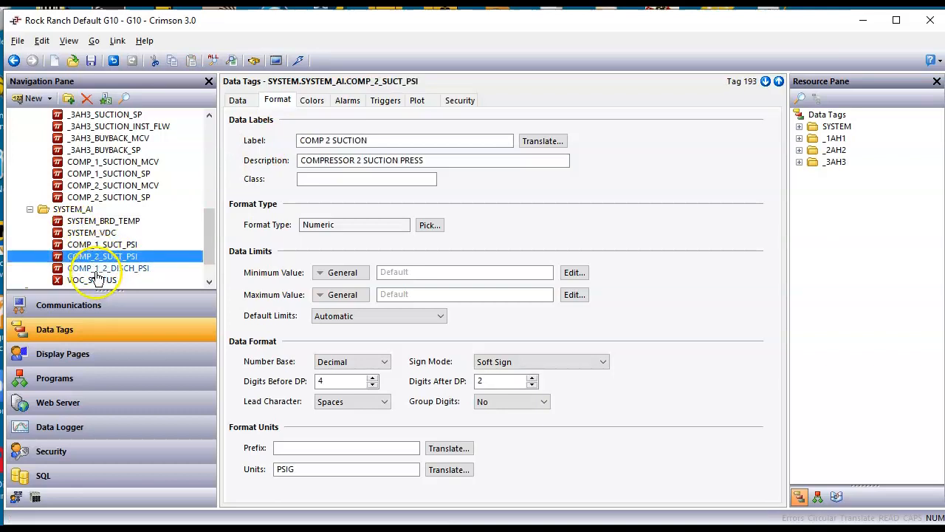
click(96, 270)
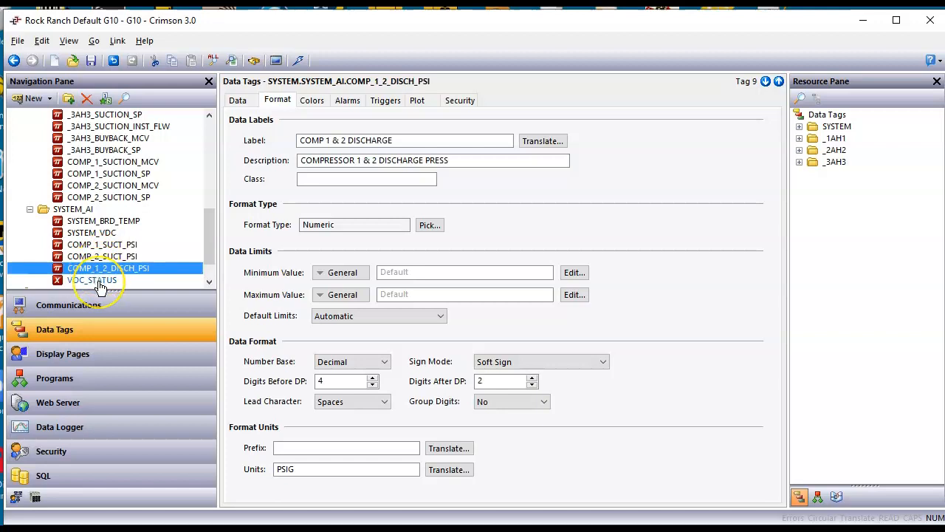
click(100, 285)
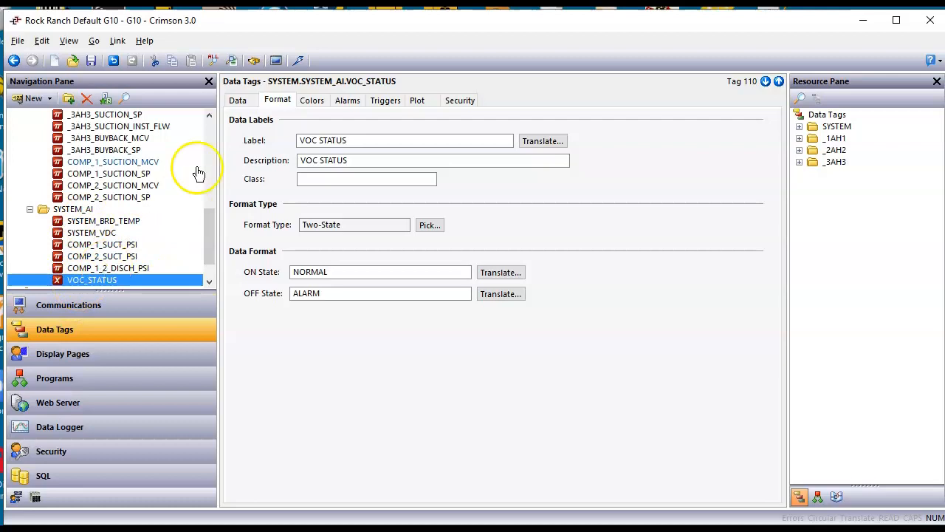
click(236, 103)
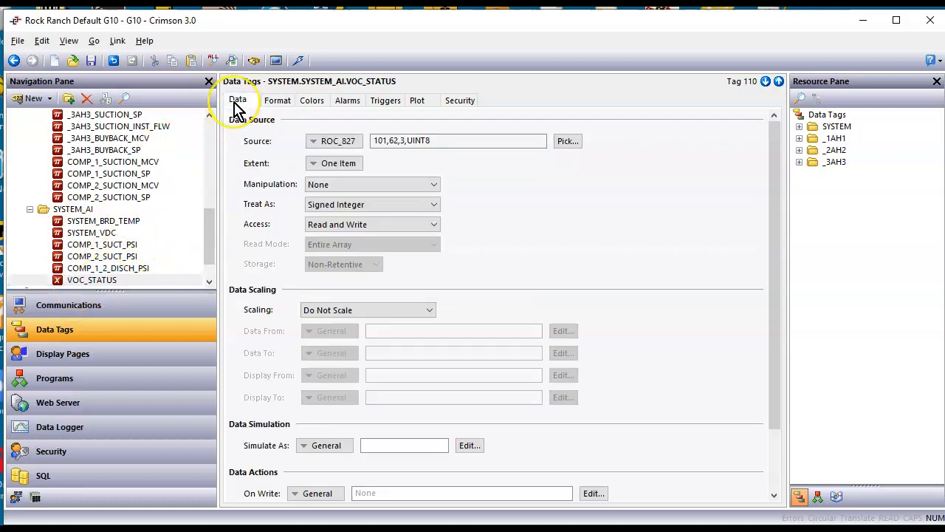
Check the number format of SYSTEM_BRD_TEMP and set its Simulate As value to 123.4.
click(122, 220)
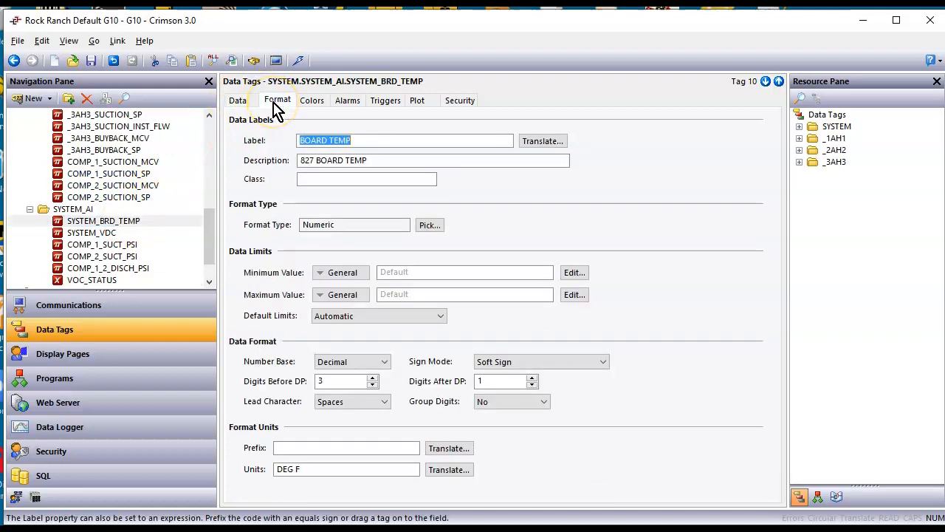
click(231, 104)
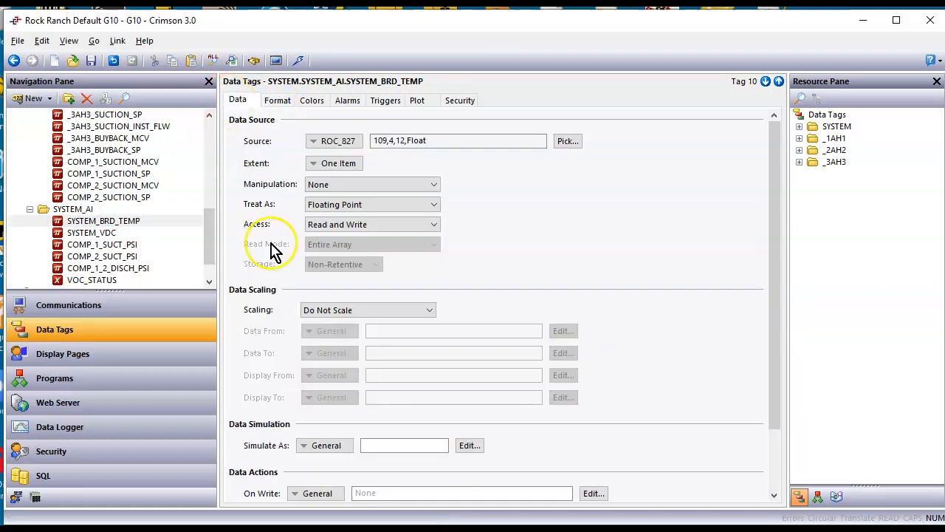
click(376, 445)
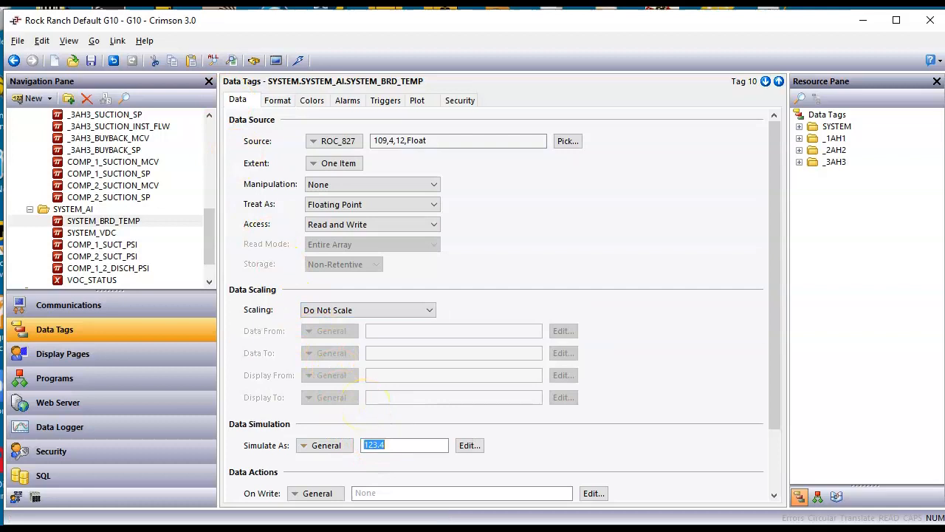
Check the number format of SYSTEM_VDC and set its Simulate As value to 12.34.
click(92, 233)
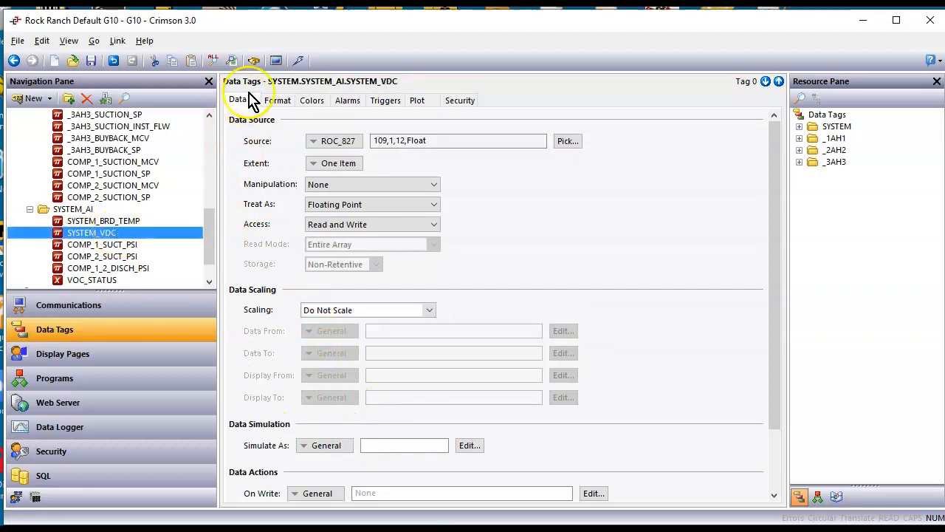
click(275, 101)
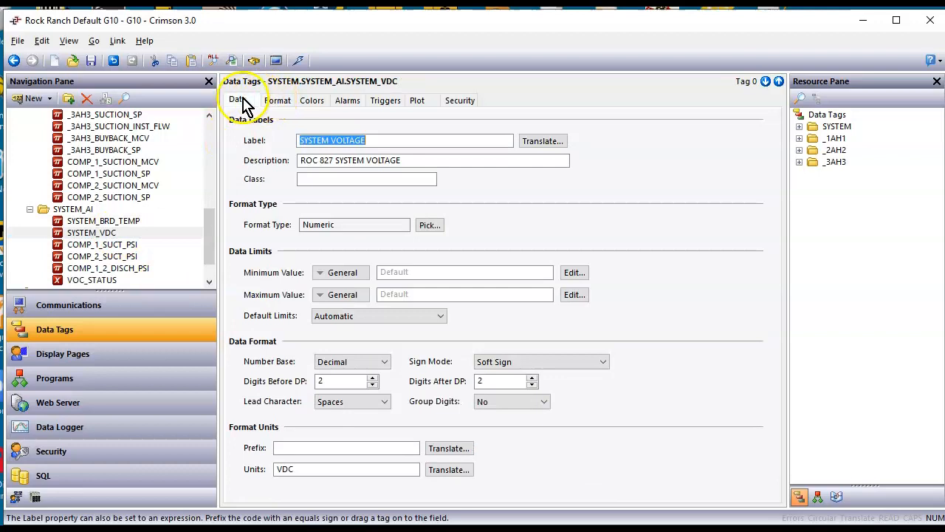
click(242, 99)
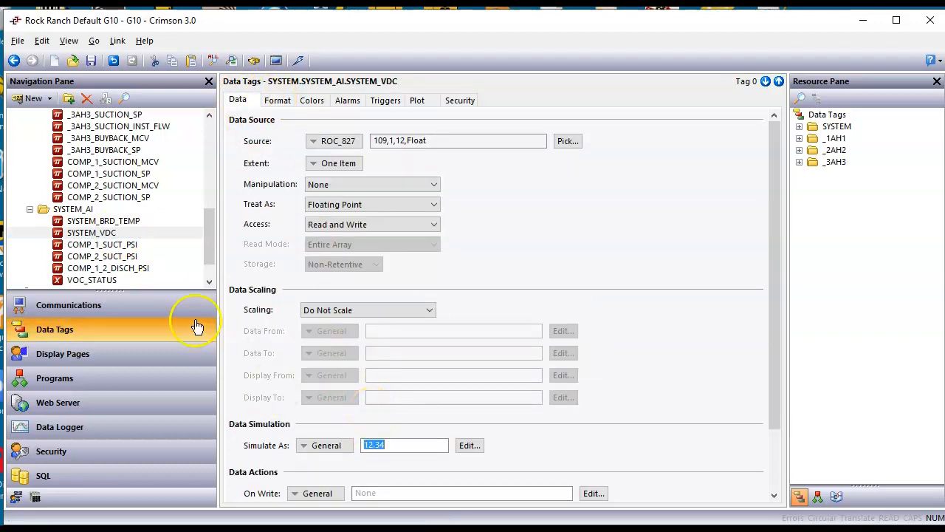
Compare the number formats of the three compressor pressure tags in SYSTEM_AI and set the Simulate As value of COMP_1_SUCT_PSI to 1234.56.
click(131, 244)
click(279, 103)
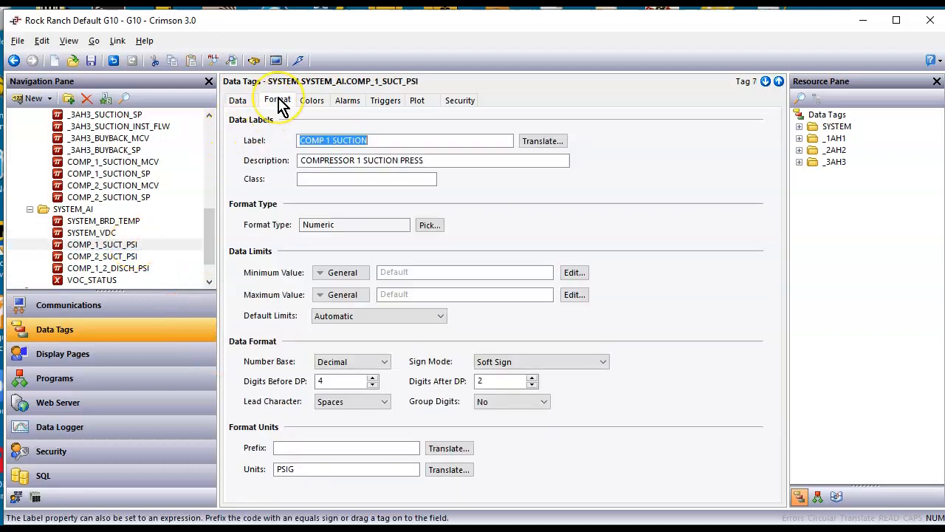
click(116, 259)
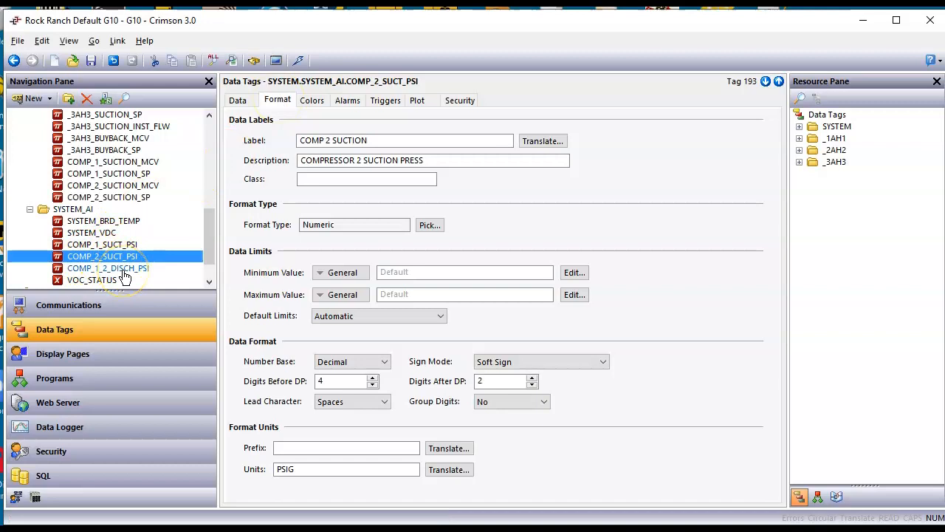
click(124, 270)
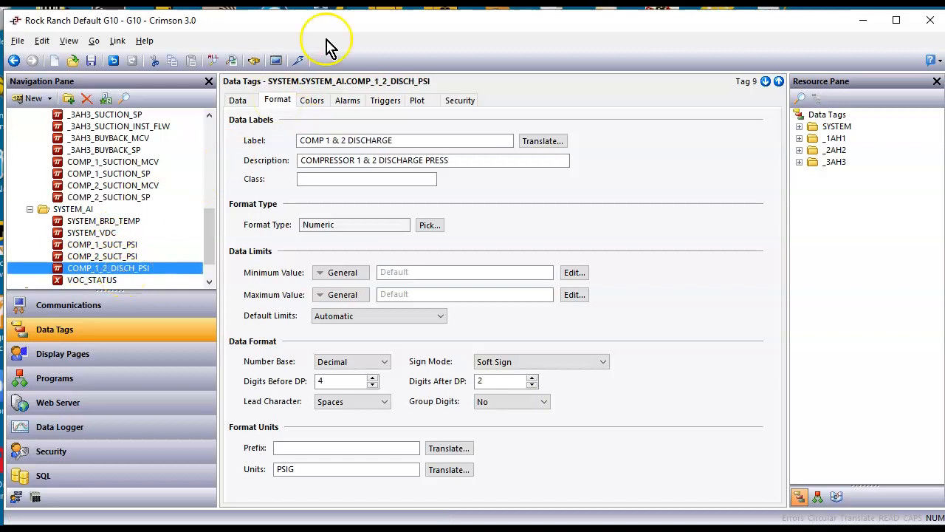
click(133, 244)
click(248, 103)
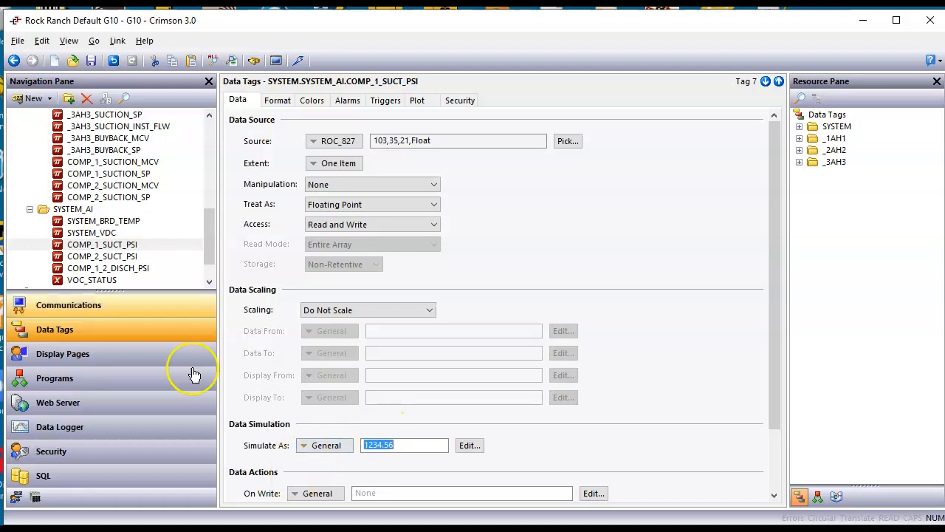
Copy only the Simulate As property from COMP_1_SUCT_PSI to COMP_2_SUCT_PSI and COMP_1_2_DISCH_PSI using Copy Selective, and save the database.
click(130, 256)
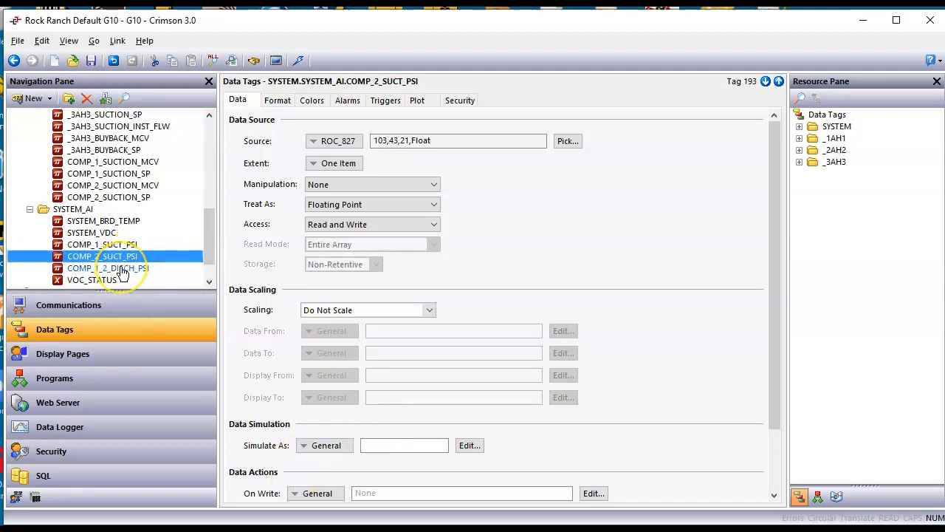
ctrl+click(122, 270)
right_click(123, 272)
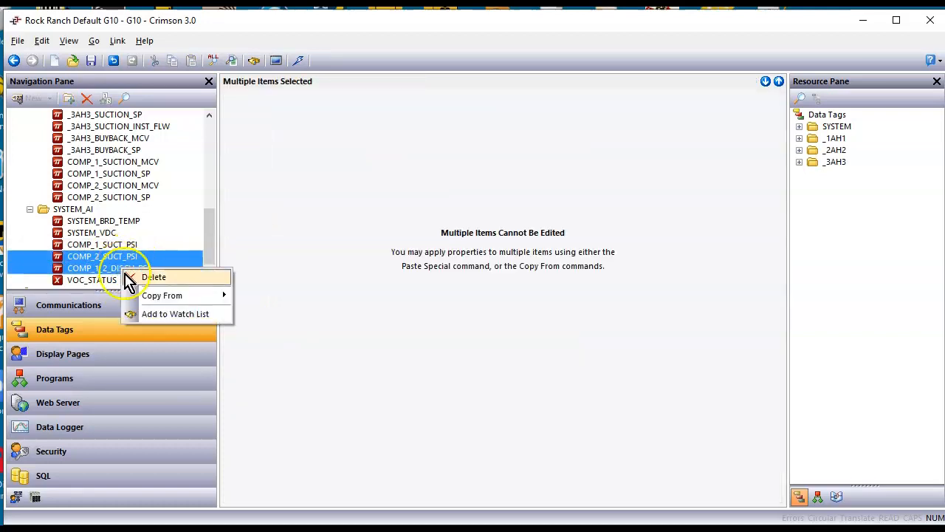
mouse_move(155, 304)
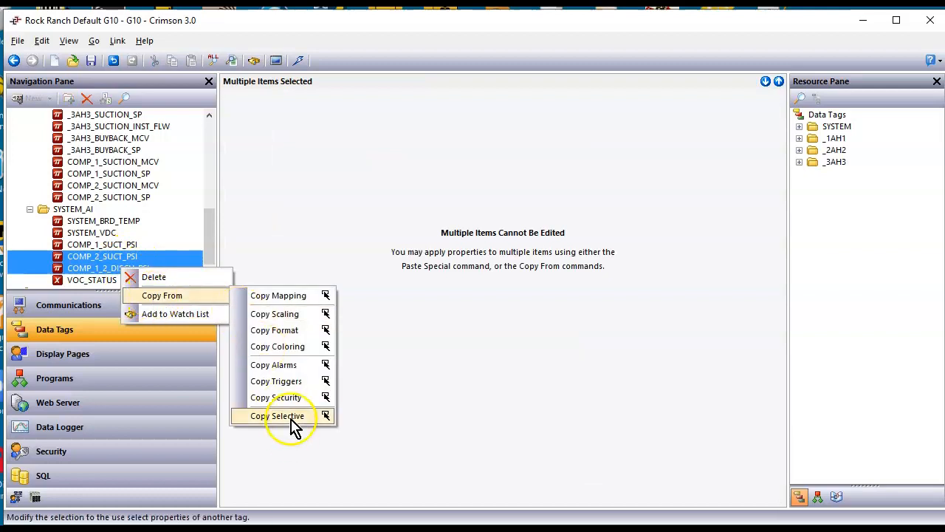
click(267, 417)
click(113, 249)
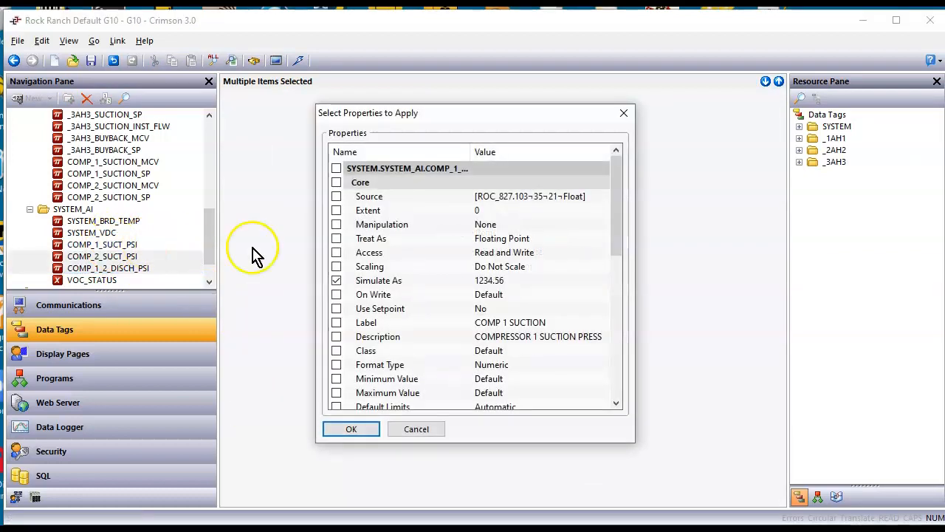
click(366, 433)
click(495, 279)
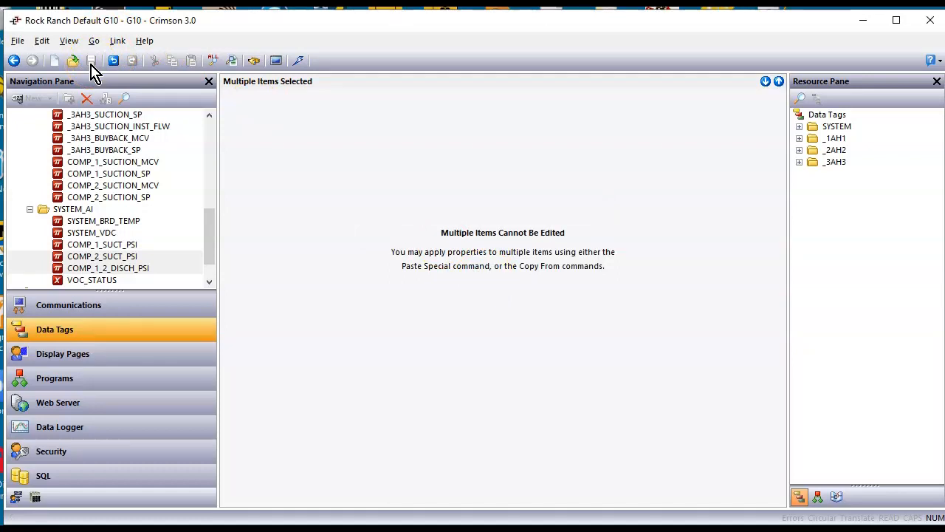
Compare the number formats of all buyback, discharge, injection and sales tags in the _1AH1_AGA folder under _1AH1.
scroll(185, 233, down, 1)
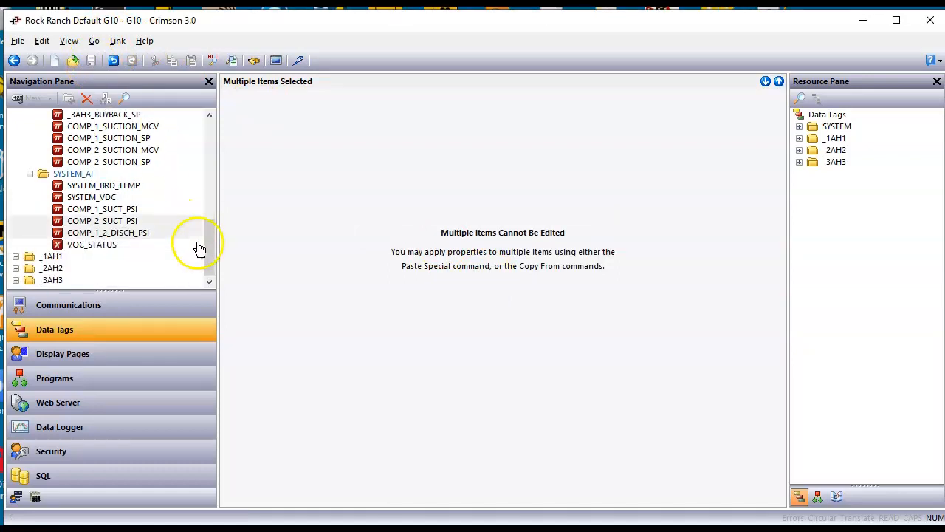
click(17, 257)
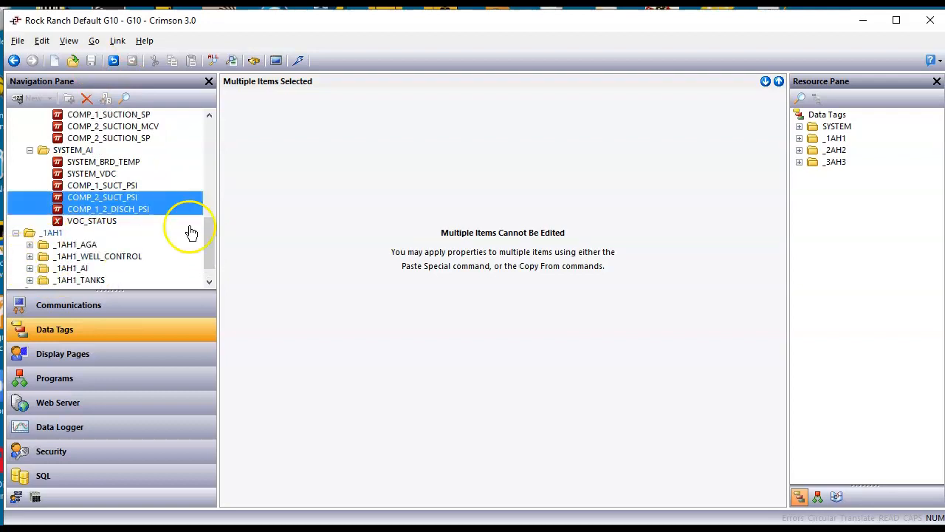
scroll(187, 238, down, 1)
click(30, 221)
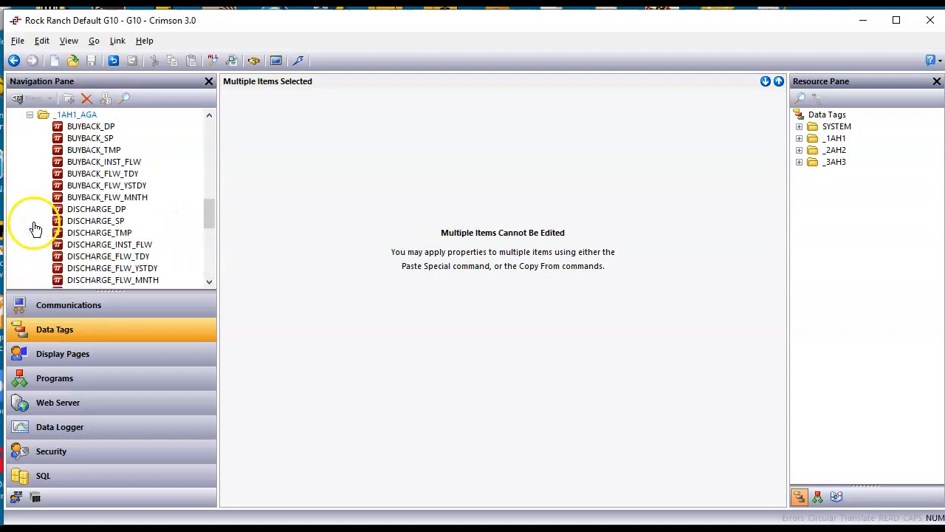
click(90, 126)
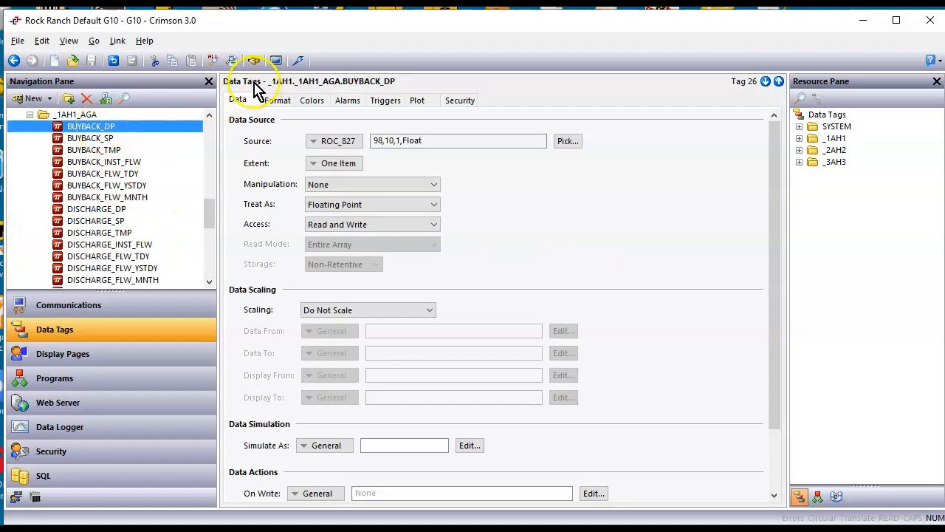
click(282, 102)
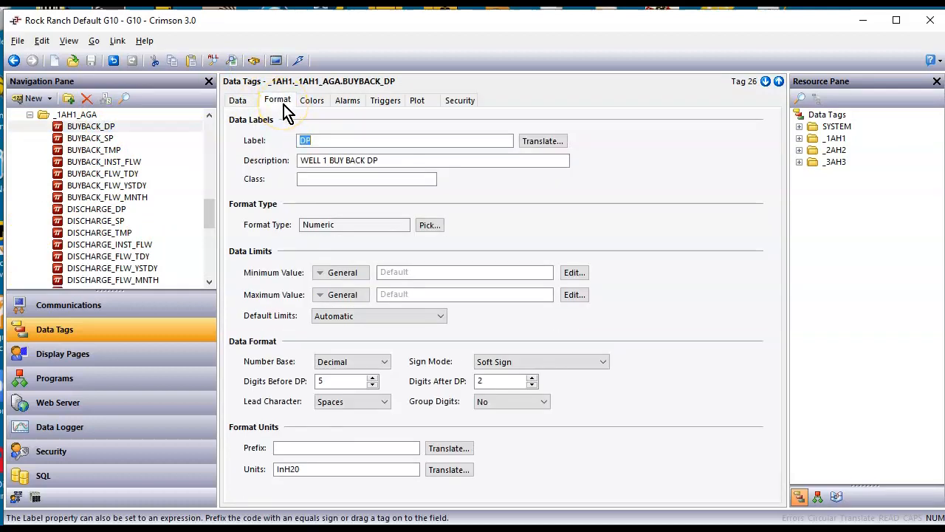
click(101, 140)
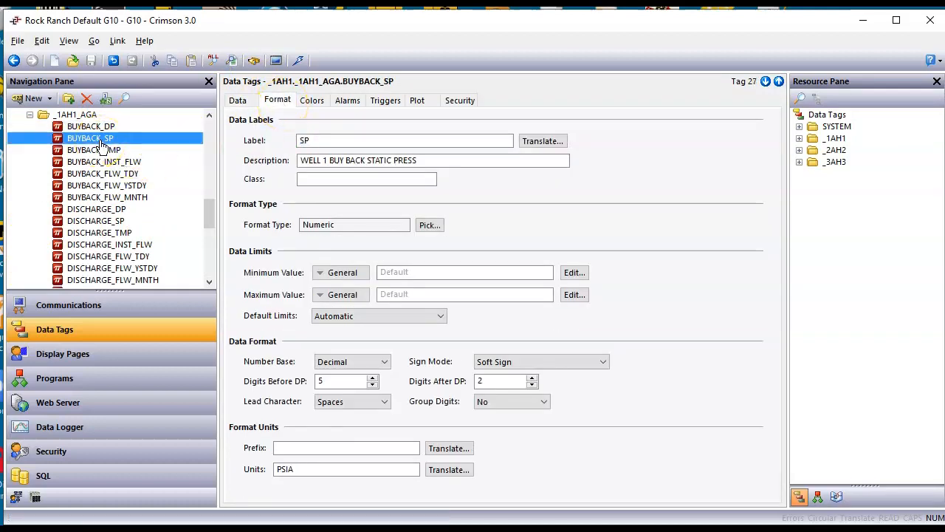
key(Down)
key(Down)
key(Down)
key(Down)
key(Down)
key(Down)
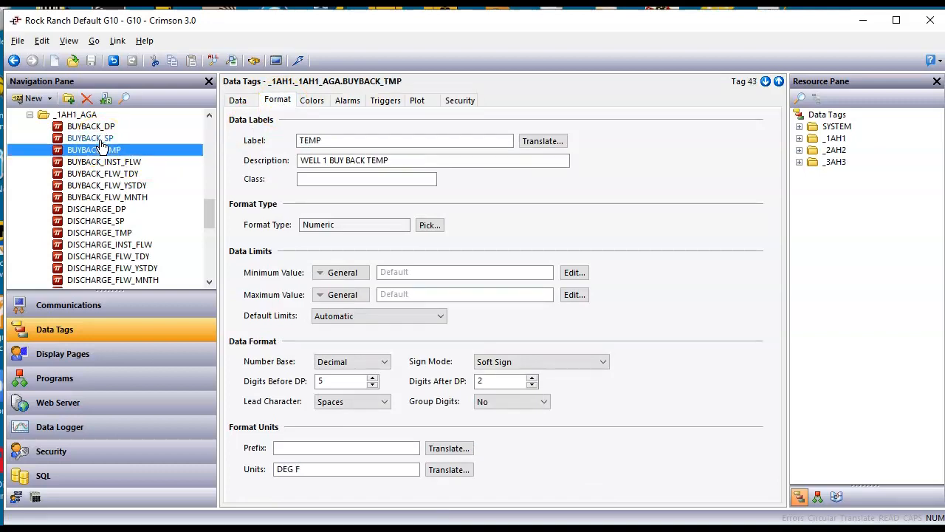
key(Down)
key(Down)
key(Down)
key(Down)
key(Down)
key(Down)
key(Down)
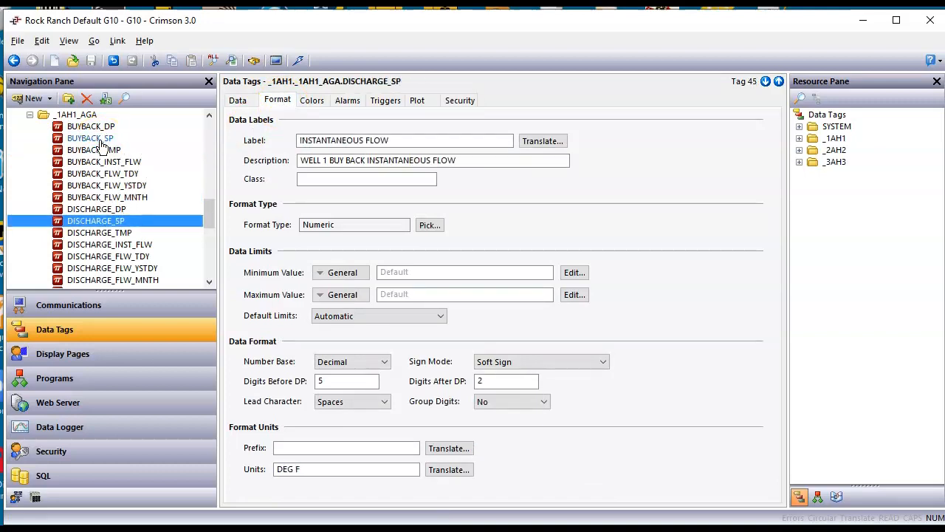
key(Down)
key(Down)
key(Down)
key(Down)
key(Down)
key(Down)
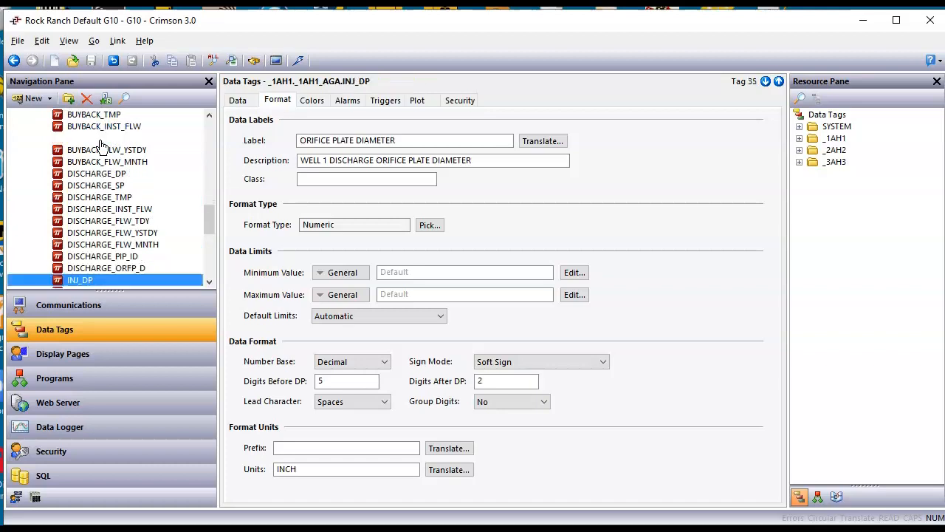
key(Down)
key(Down)
key(Down)
key(Down)
key(Down)
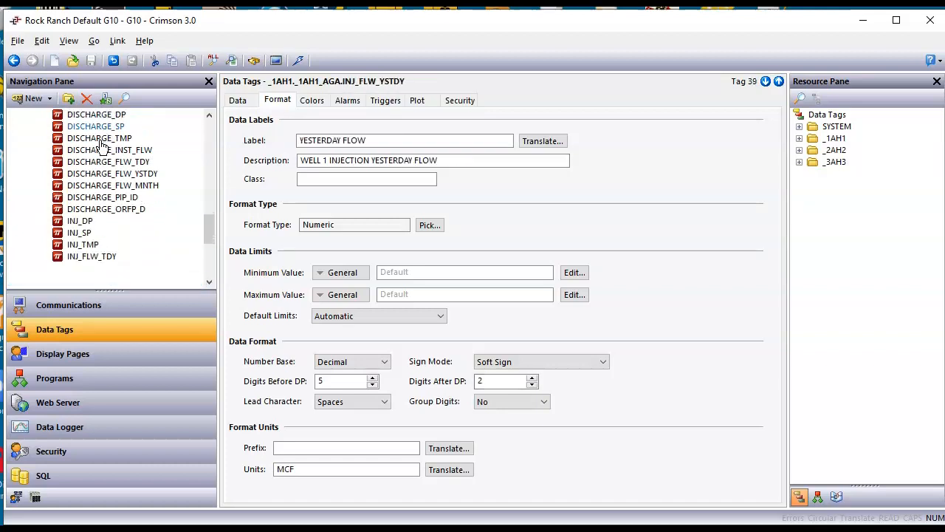
key(Down)
key(Down)
key(Down)
key(Down)
key(Down)
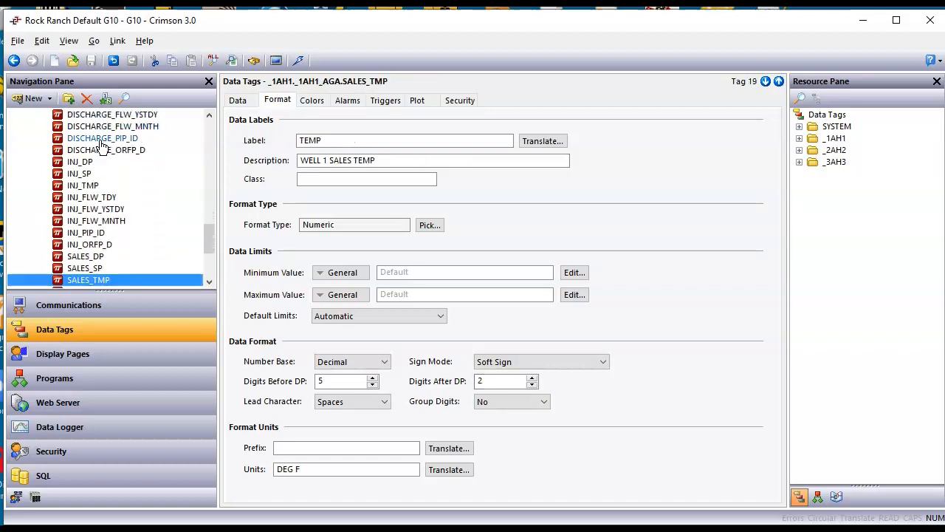
key(Down)
key(Down)
key(Down)
key(Down)
key(Down)
key(Down)
key(Down)
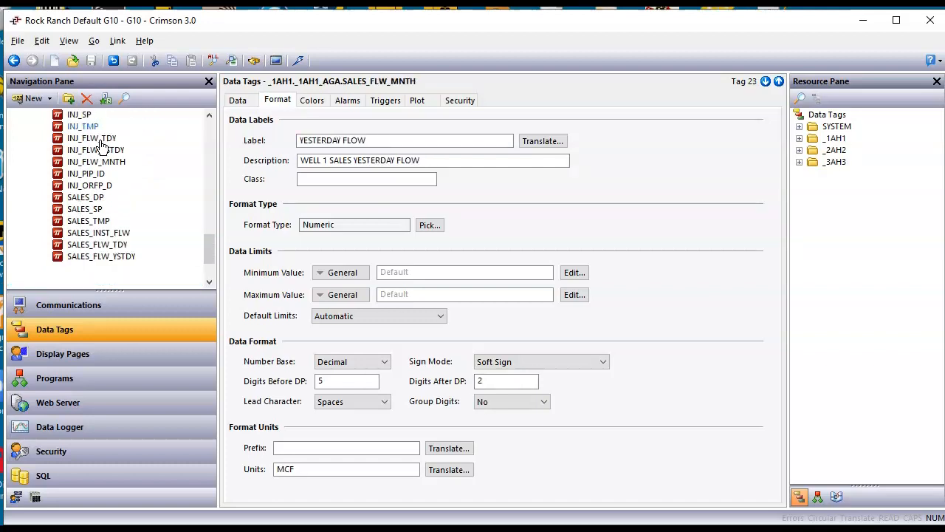
key(Up)
key(Up)
key(Up)
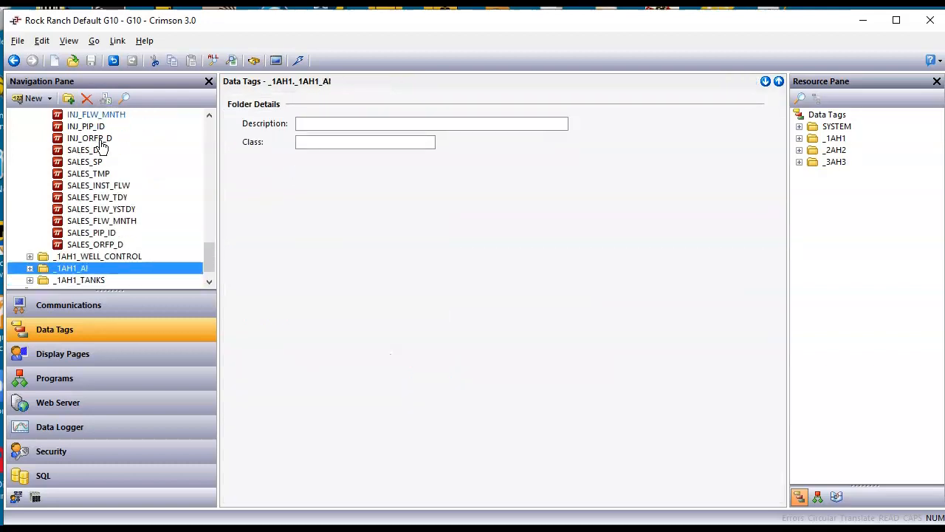
Set the Simulate As value of the BUYBACK_DP tag in _1AH1_AGA to 12345.67.
scroll(100, 148, up, 12)
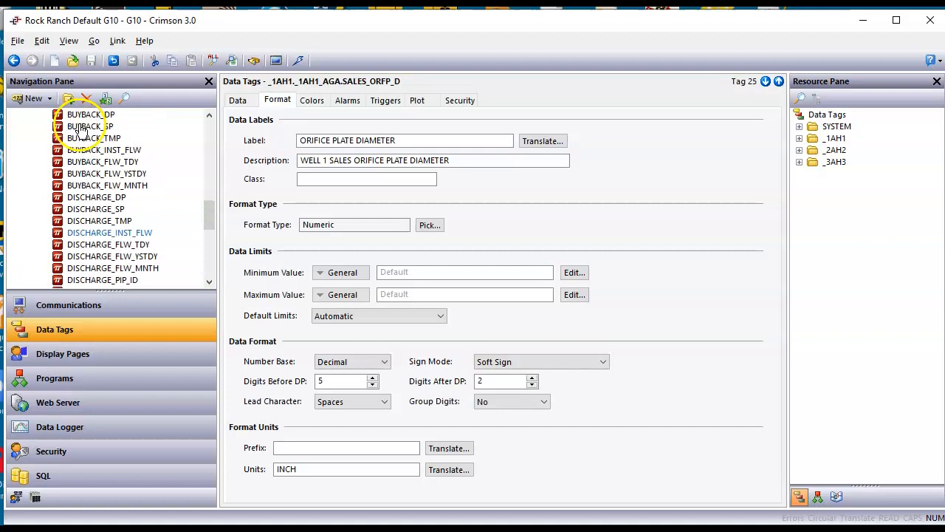
scroll(96, 219, up, 10)
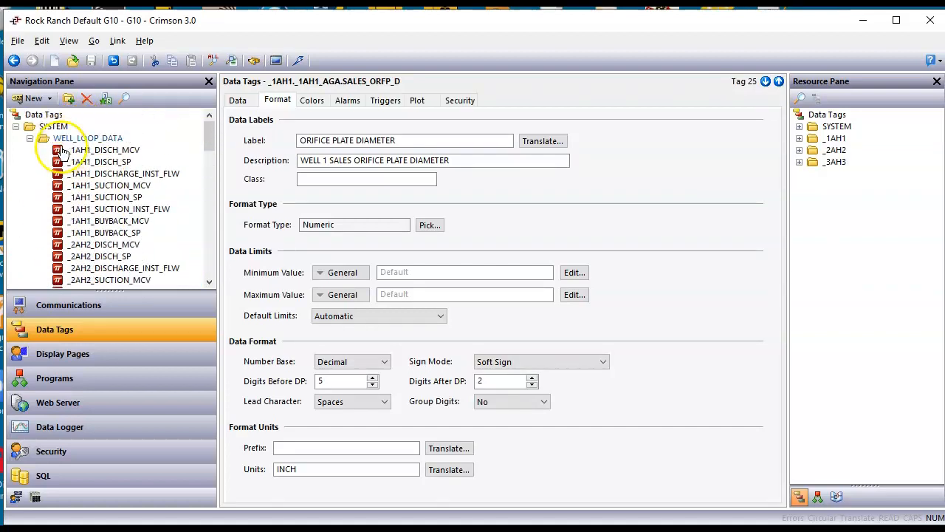
click(30, 151)
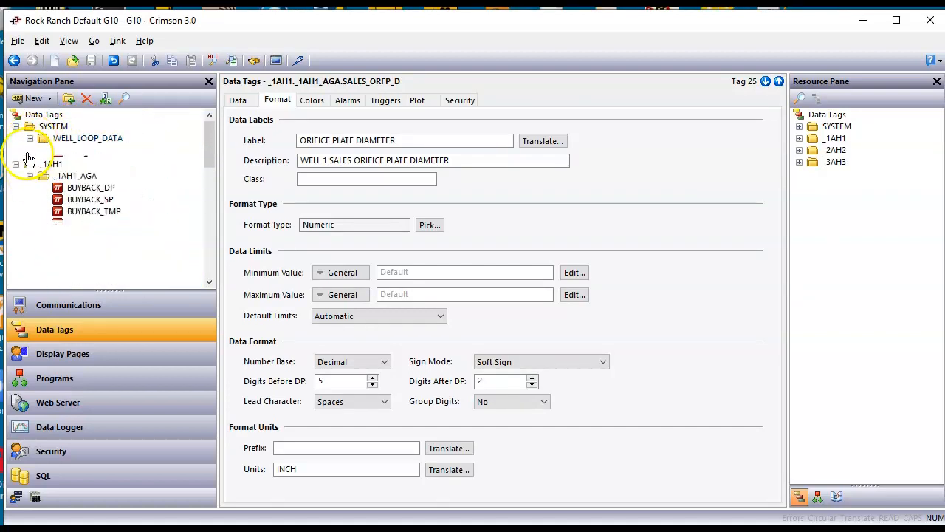
click(78, 187)
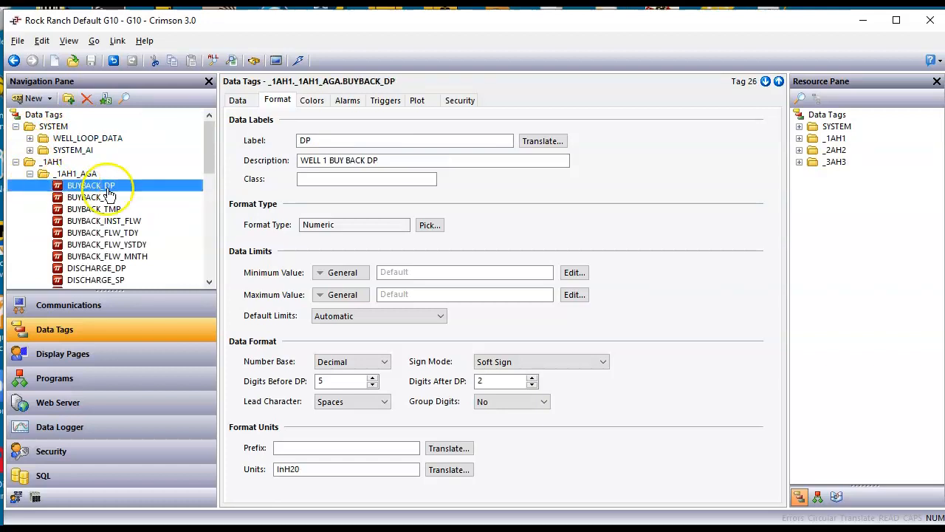
click(237, 103)
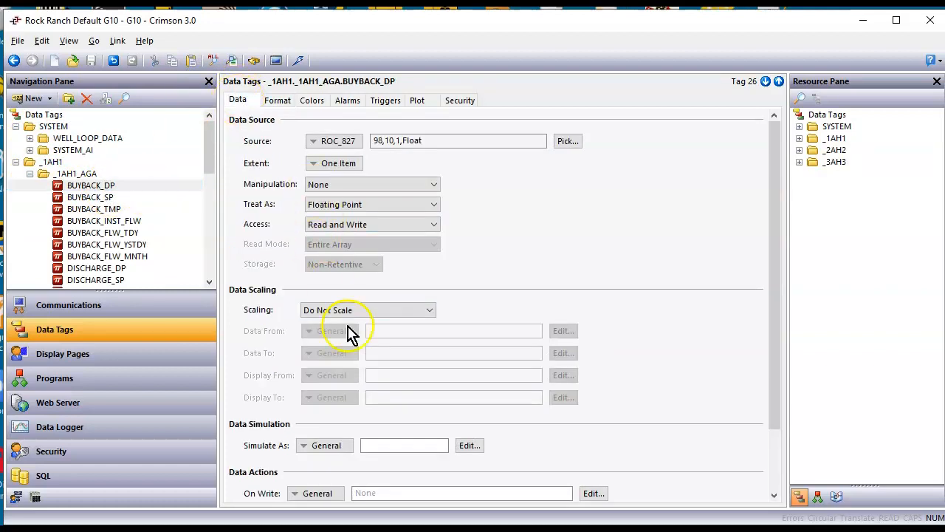
click(384, 444)
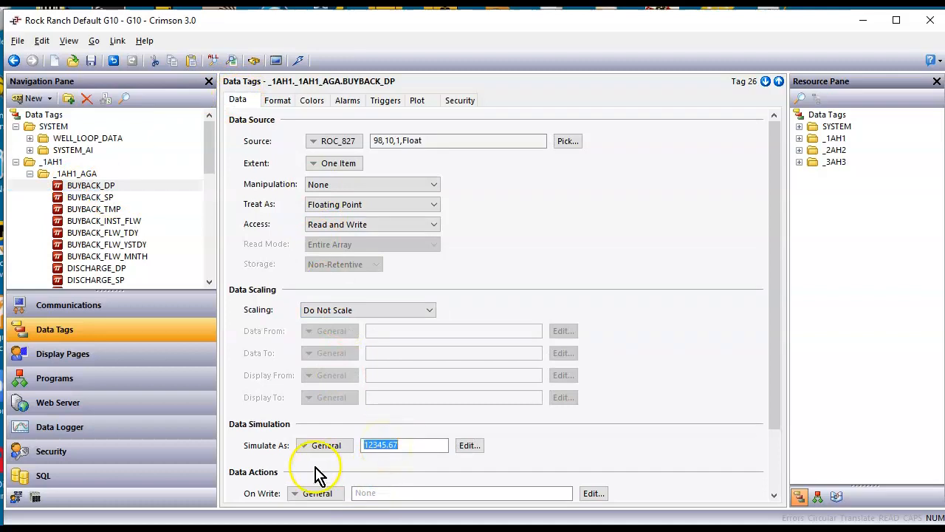
Copy only the Simulate As property from BUYBACK_DP to the _1AH1_AGA tags BUYBACK_SP through SALES_ORFP_D using Copy Selective.
click(96, 197)
scroll(155, 191, down, 6)
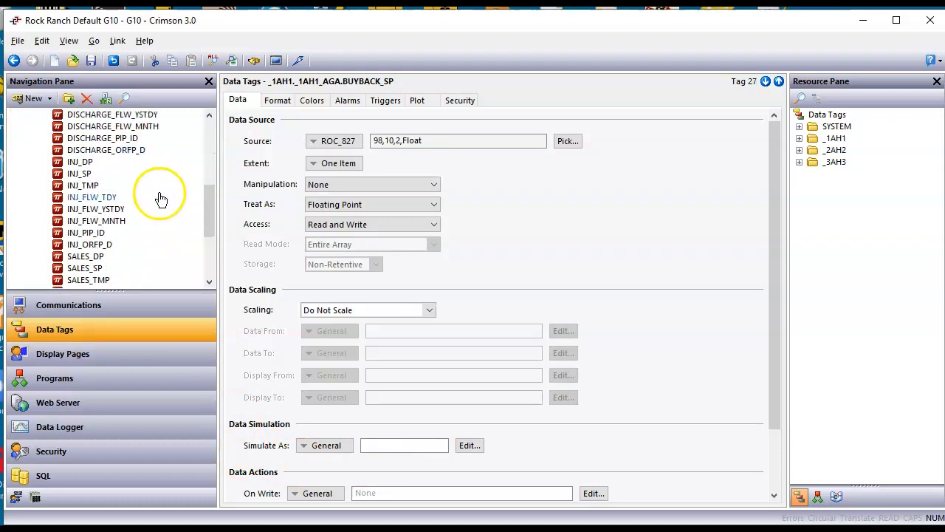
scroll(158, 203, down, 3)
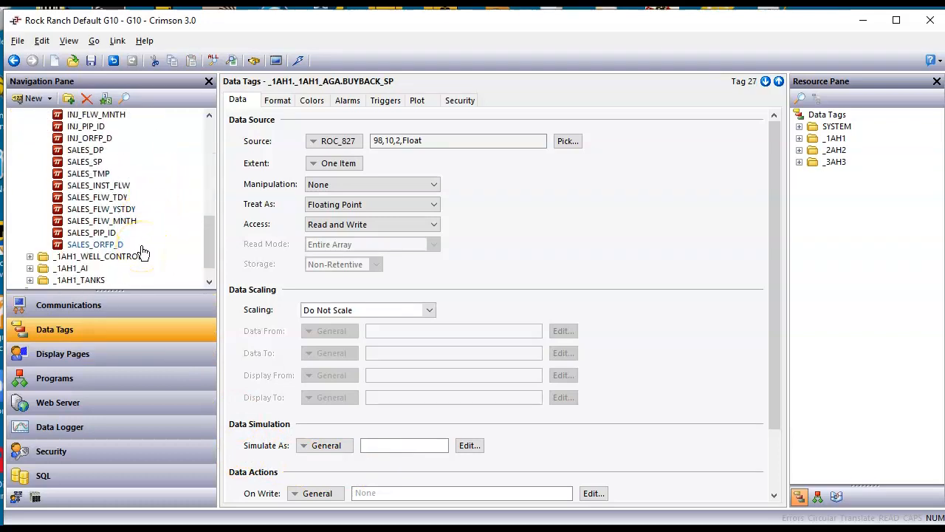
shift+click(143, 252)
right_click(145, 221)
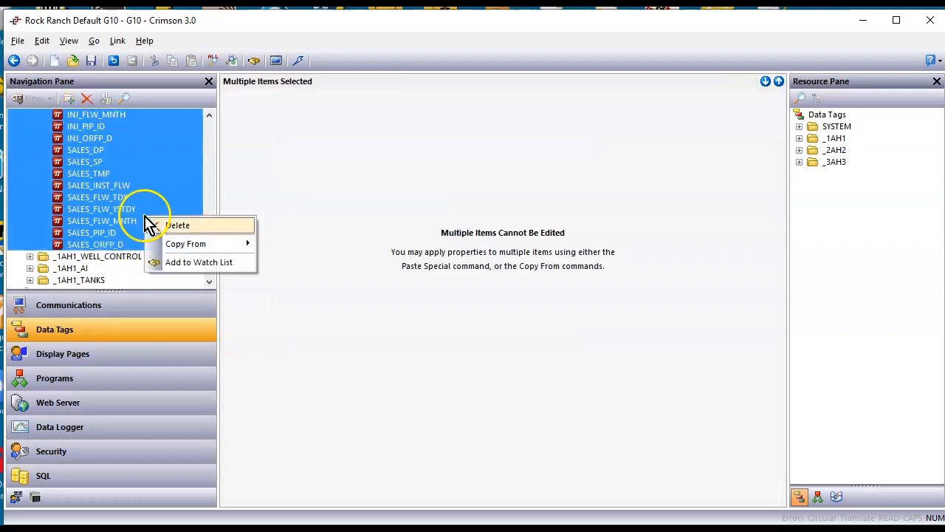
mouse_move(191, 245)
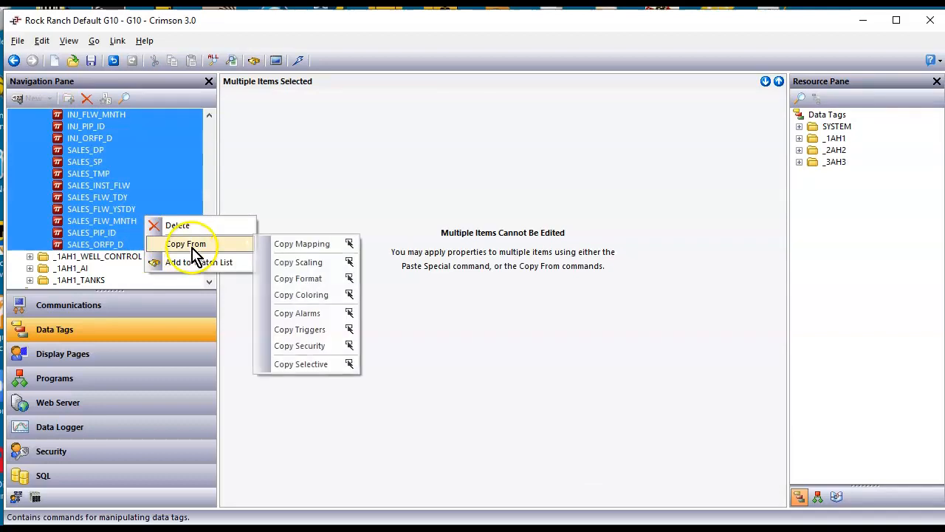
click(328, 370)
scroll(204, 211, up, 6)
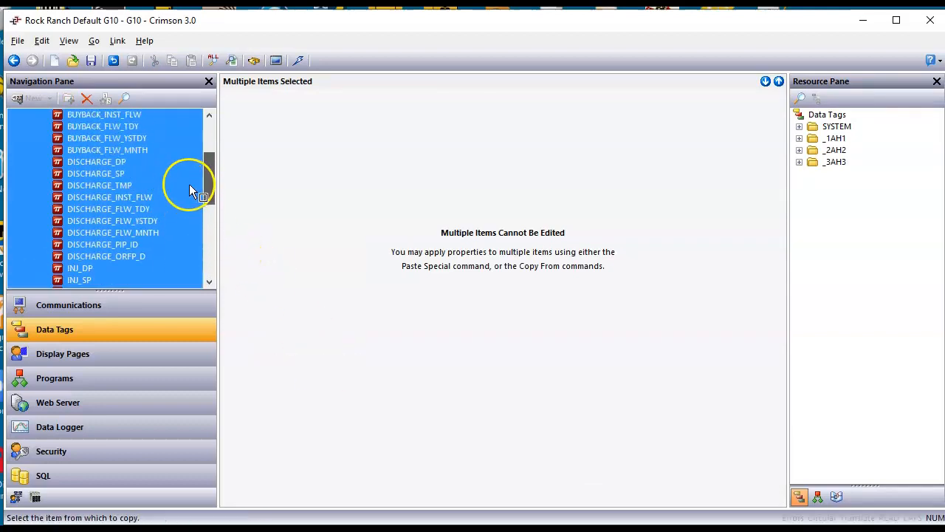
scroll(192, 178, up, 2)
click(83, 138)
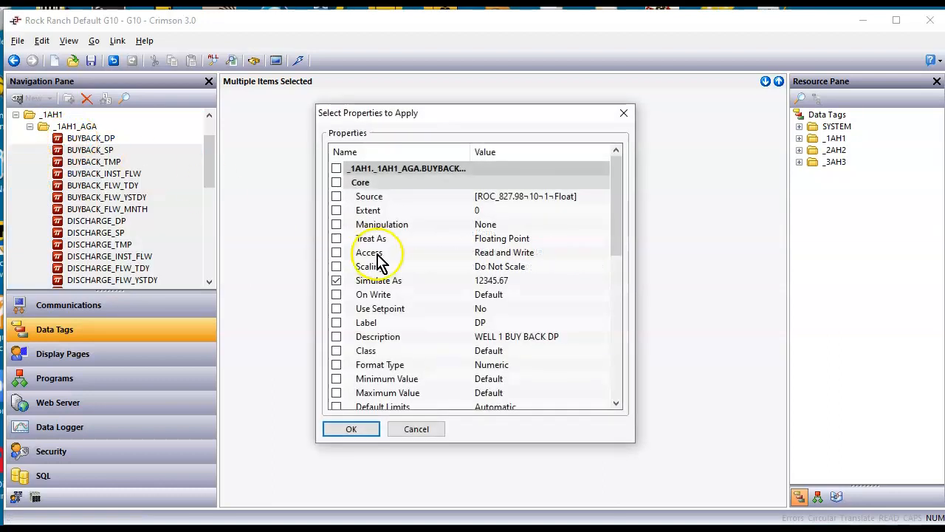
click(353, 434)
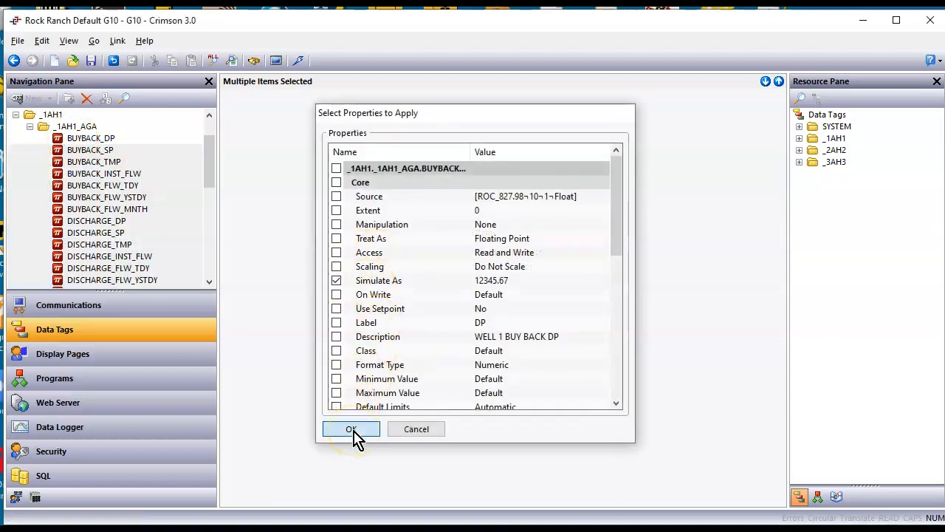
click(460, 276)
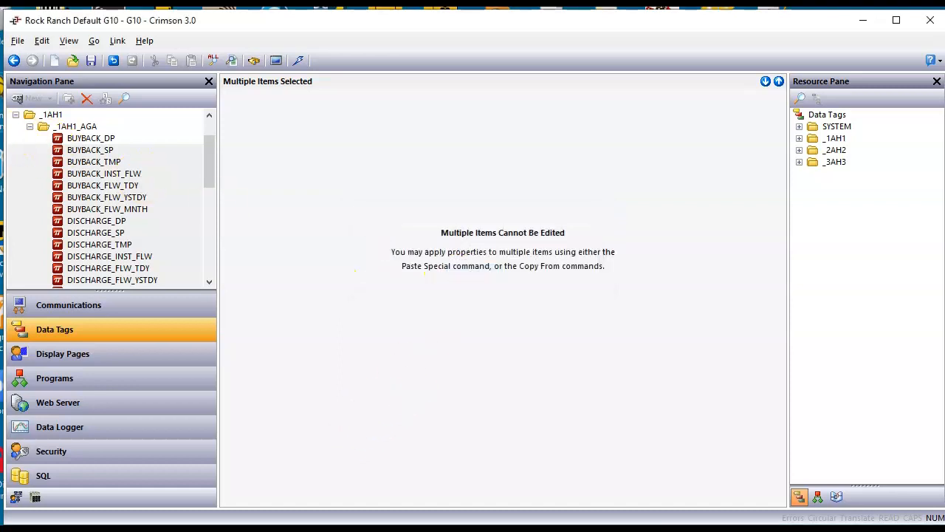
Check the formats of the _1AH1_WELL_CONTROL tags and set the Simulate As value of VALVE_STAGE_STATUS and STAGE_CONTROL to 12345.
click(29, 125)
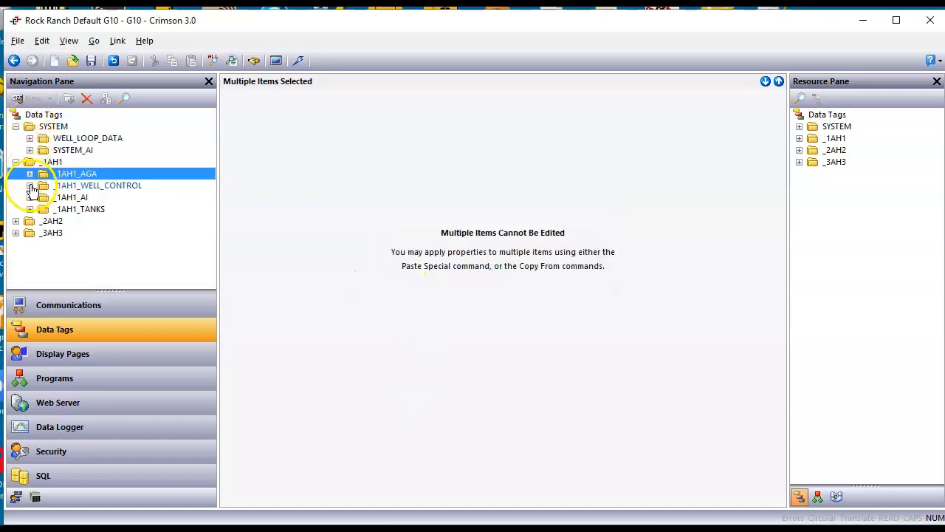
click(29, 186)
click(80, 197)
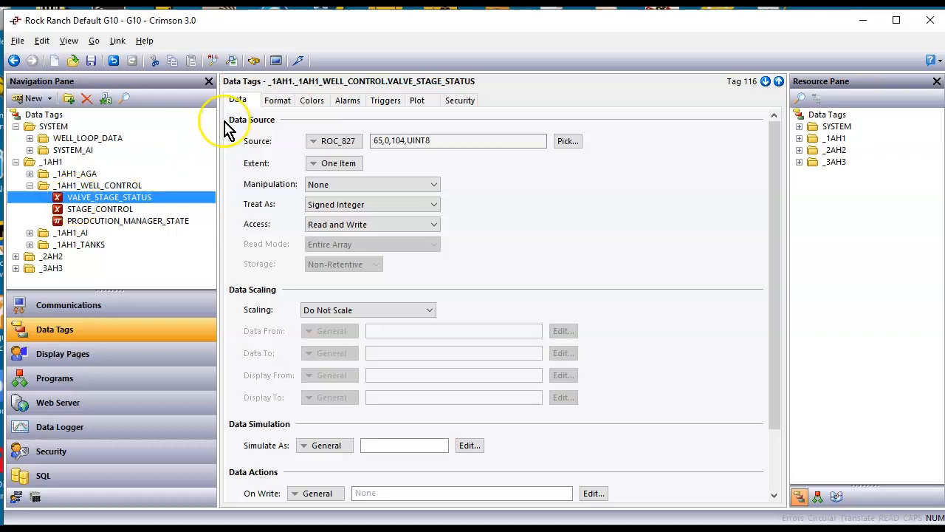
click(279, 101)
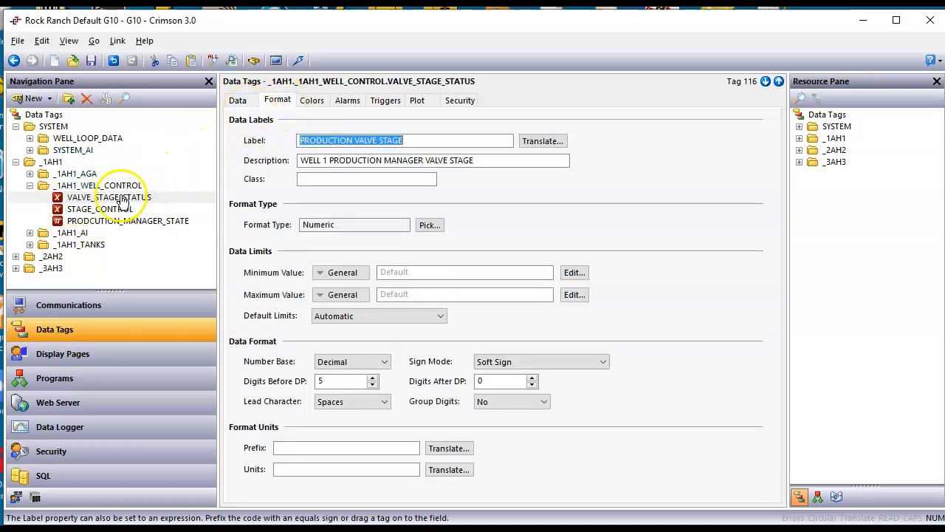
click(94, 211)
click(99, 222)
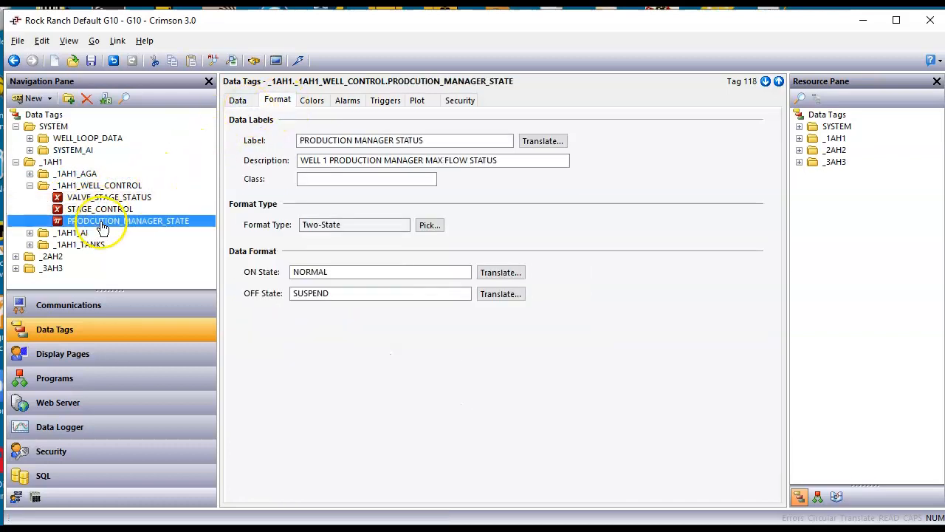
click(103, 197)
click(238, 99)
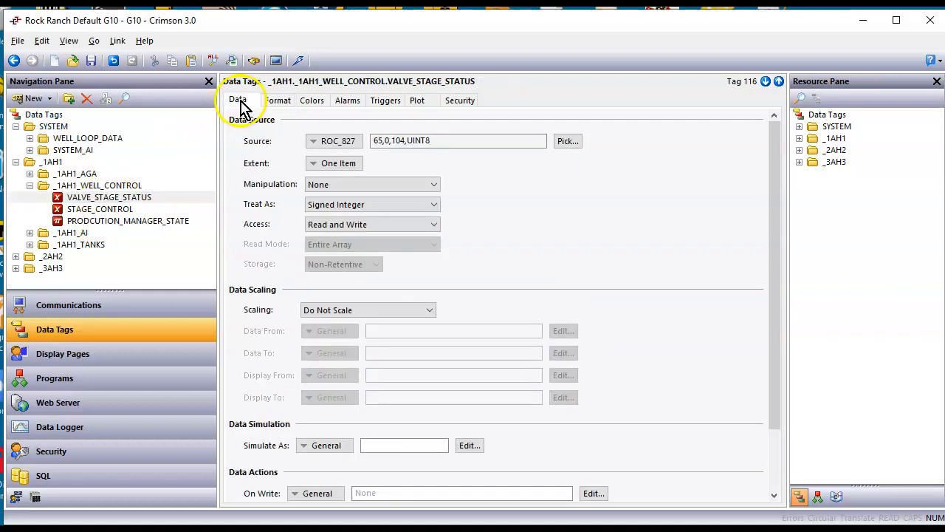
click(381, 446)
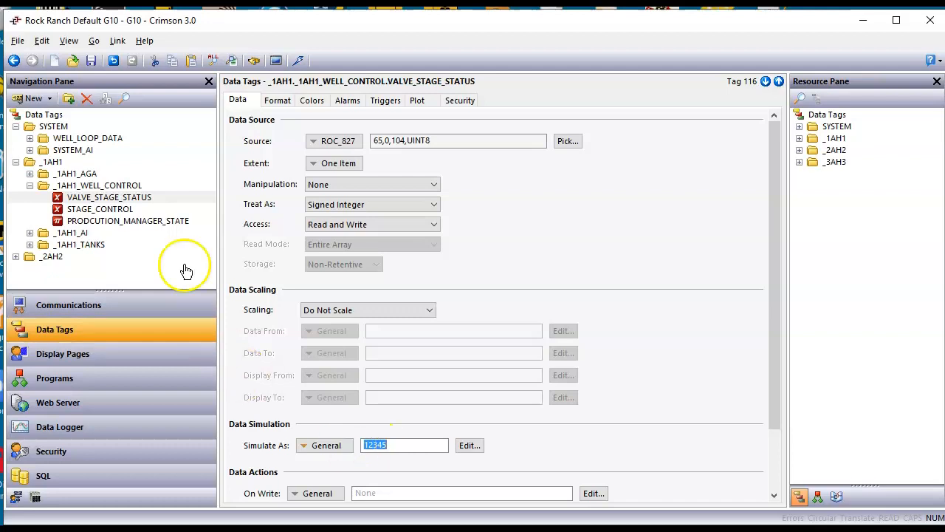
click(110, 209)
click(390, 444)
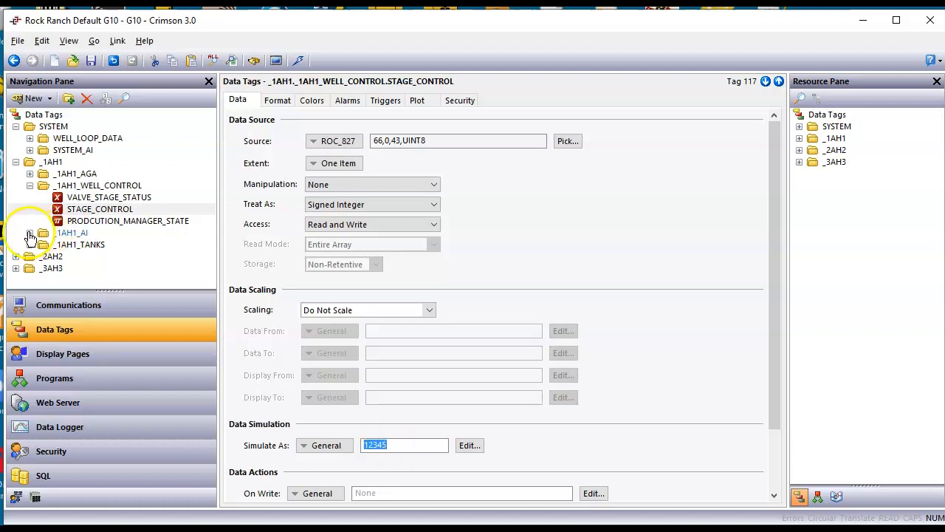
Check the format of the PRODCUTION_MANAGER_STATE tag in _1AH1_WELL_CONTROL and find where the tag is used on the display pages.
click(96, 222)
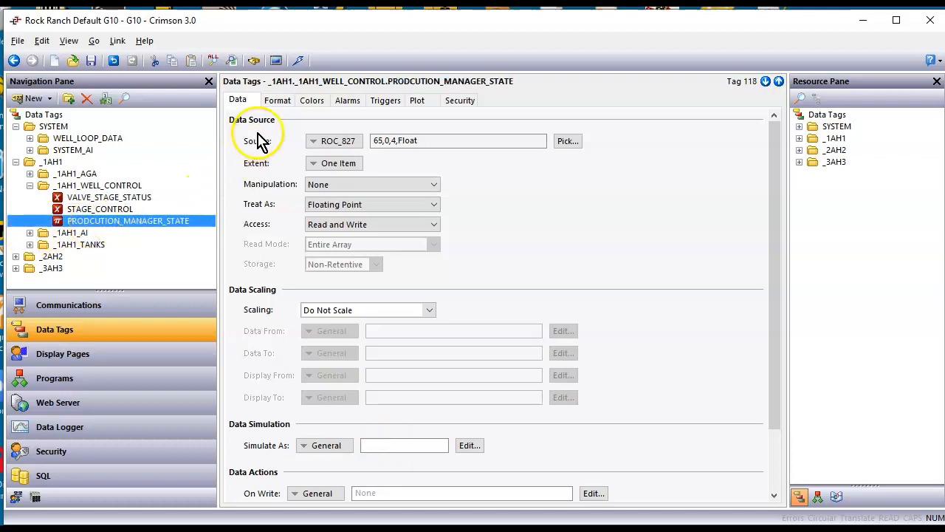
click(278, 101)
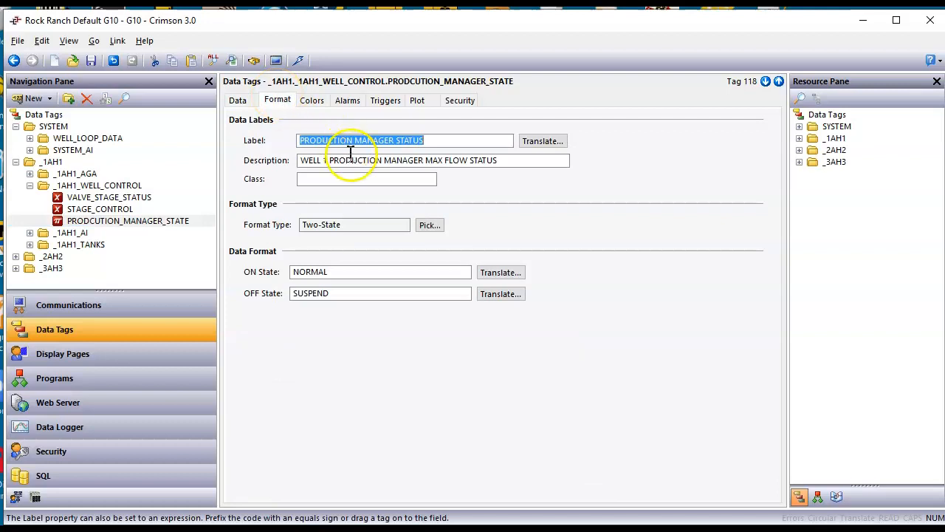
click(239, 101)
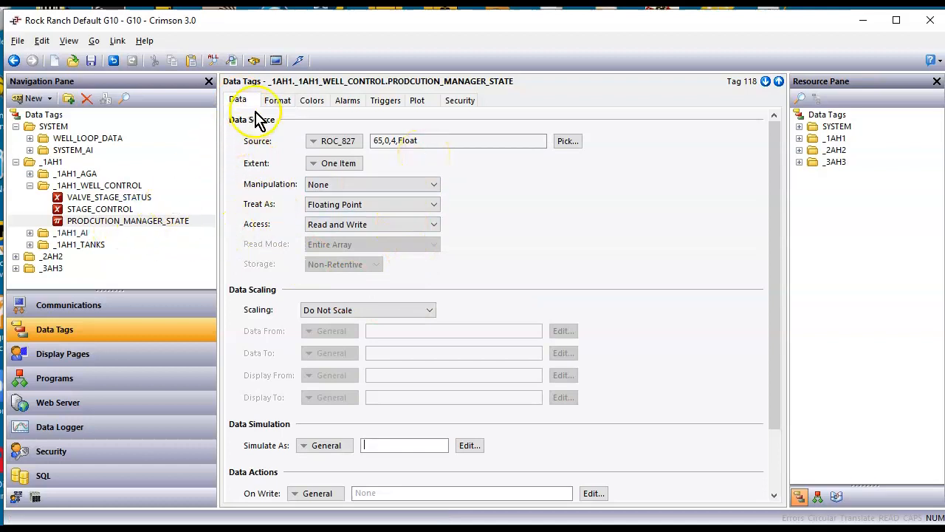
click(279, 102)
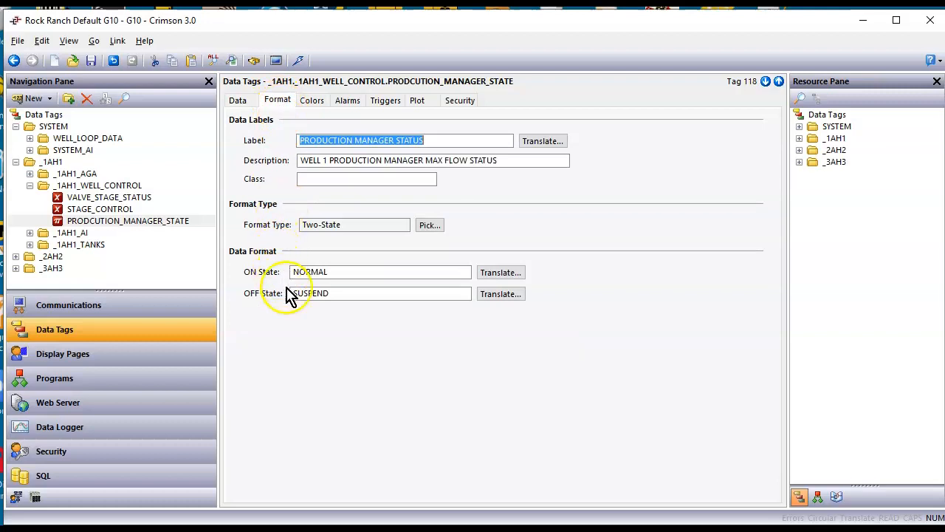
click(109, 224)
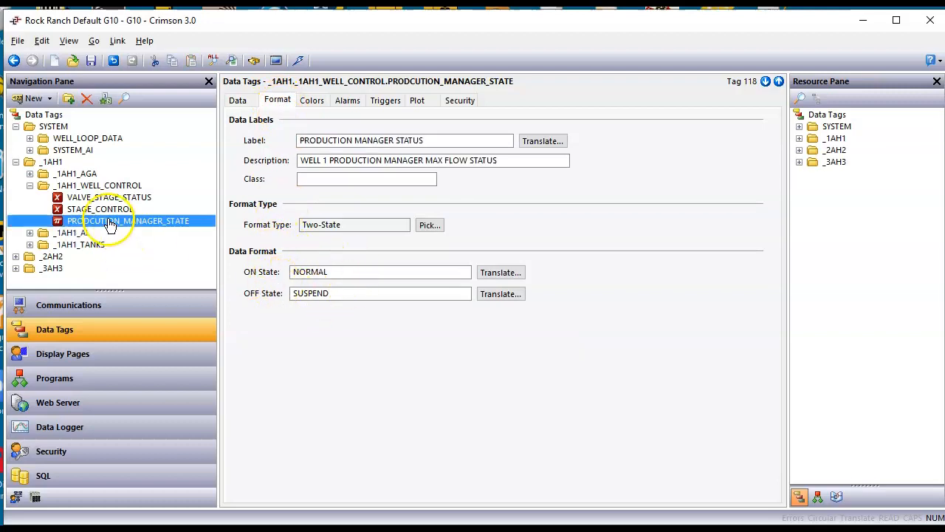
right_click(112, 225)
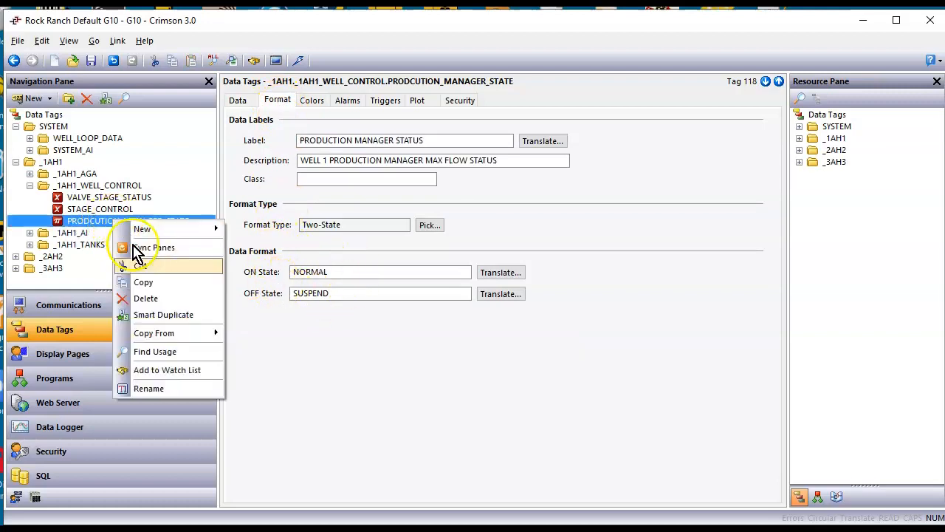
click(165, 354)
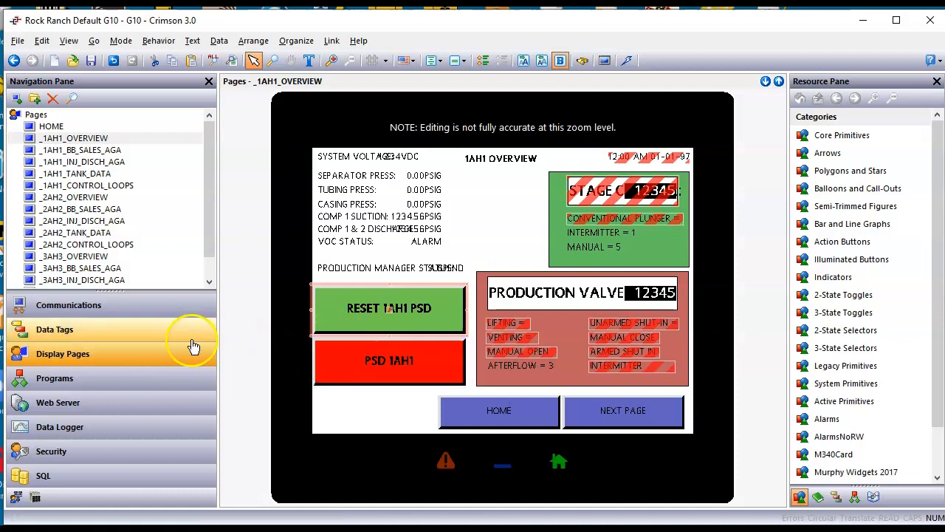
click(116, 338)
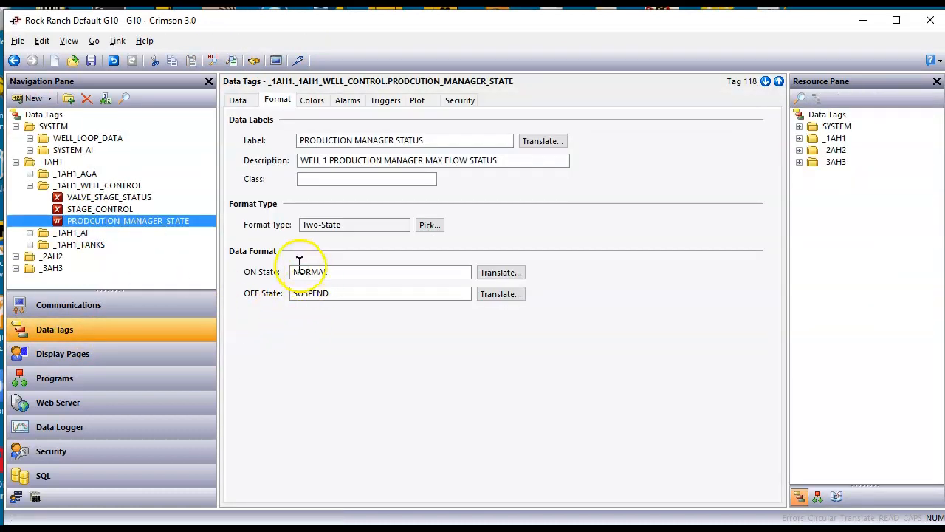
Recheck the on and off states of PRODCUTION_MANAGER_STATE and set its Simulate As value to 1.
click(239, 101)
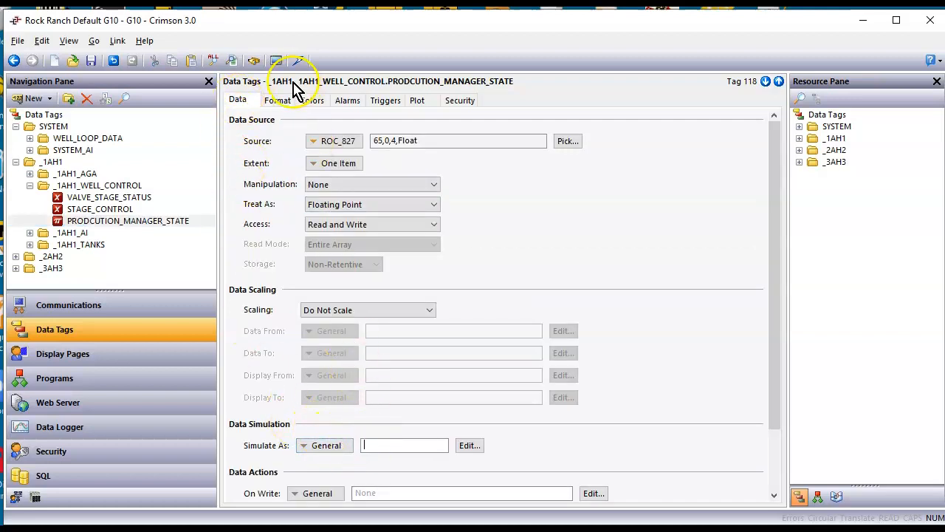
click(278, 99)
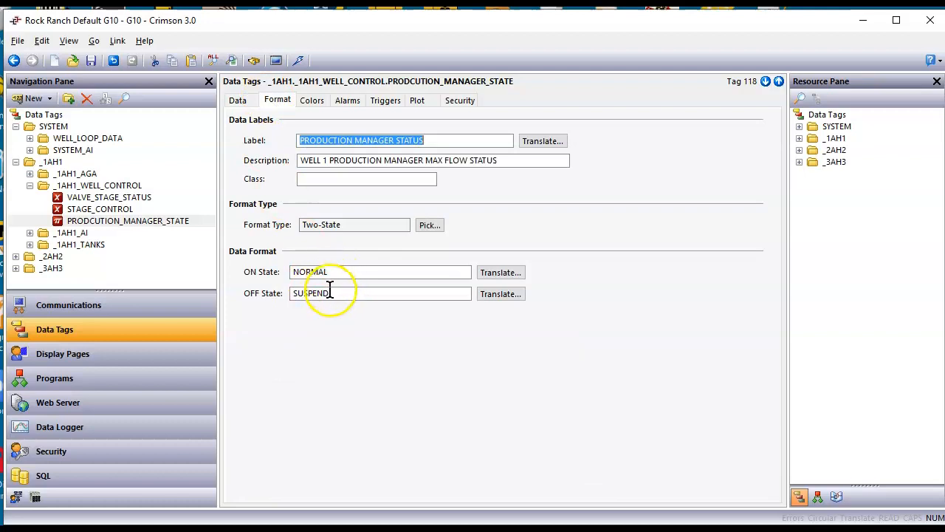
click(237, 101)
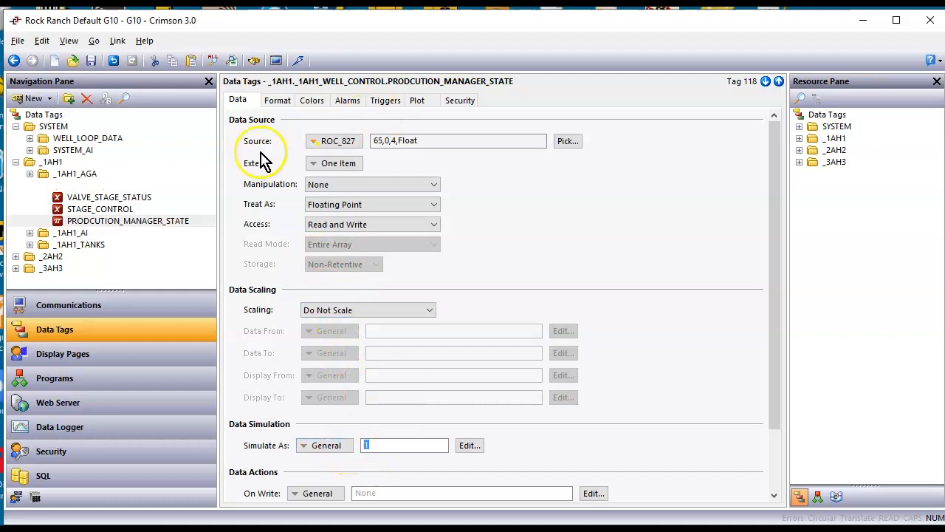
Compare the number formats of the _1AH1_AI tags and set the Simulate As value of SEP_PSI to 1234.56.
click(29, 235)
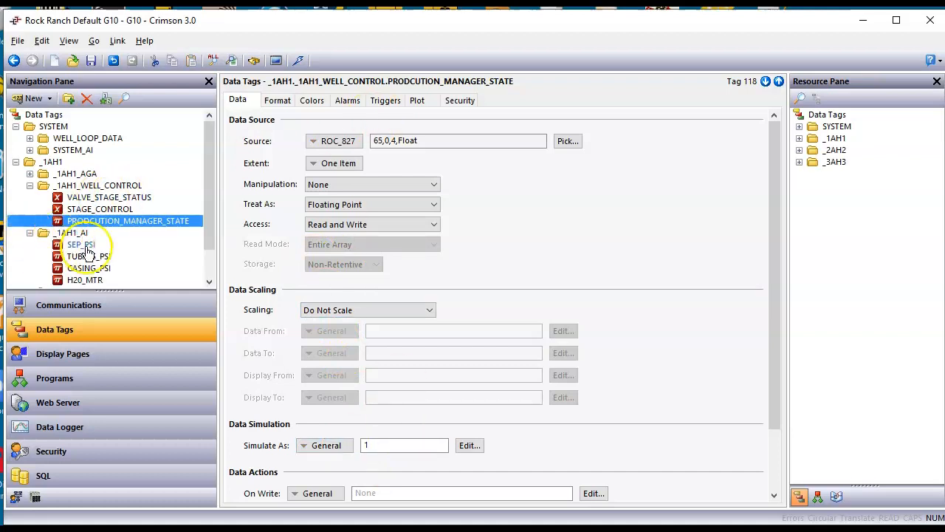
click(80, 244)
click(278, 100)
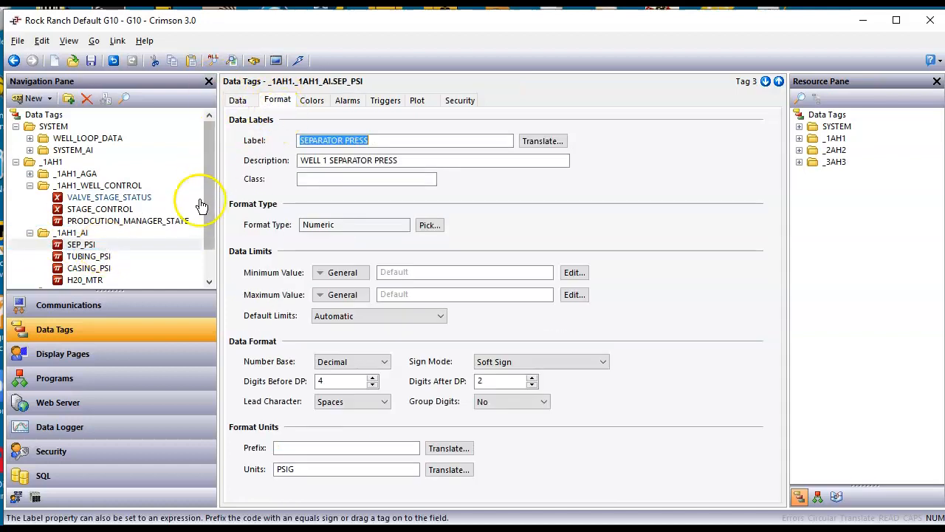
scroll(140, 232, down, 1)
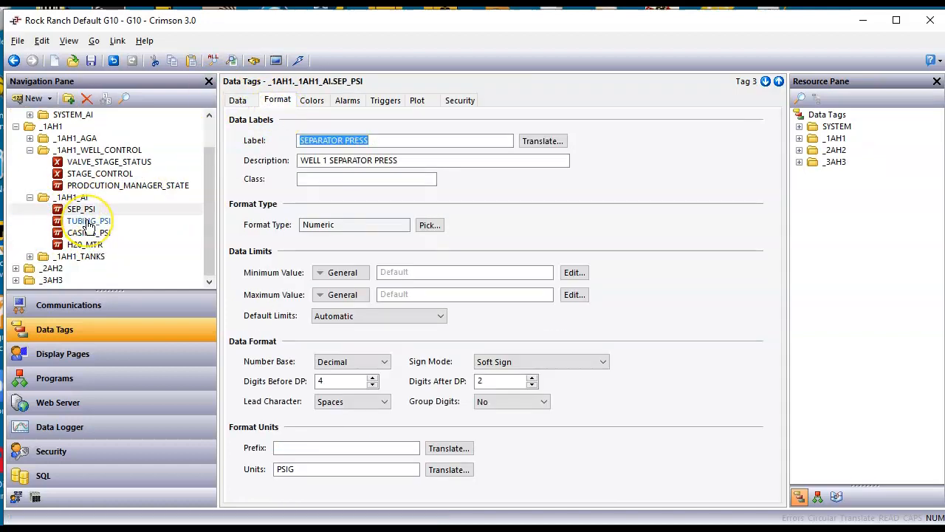
click(86, 223)
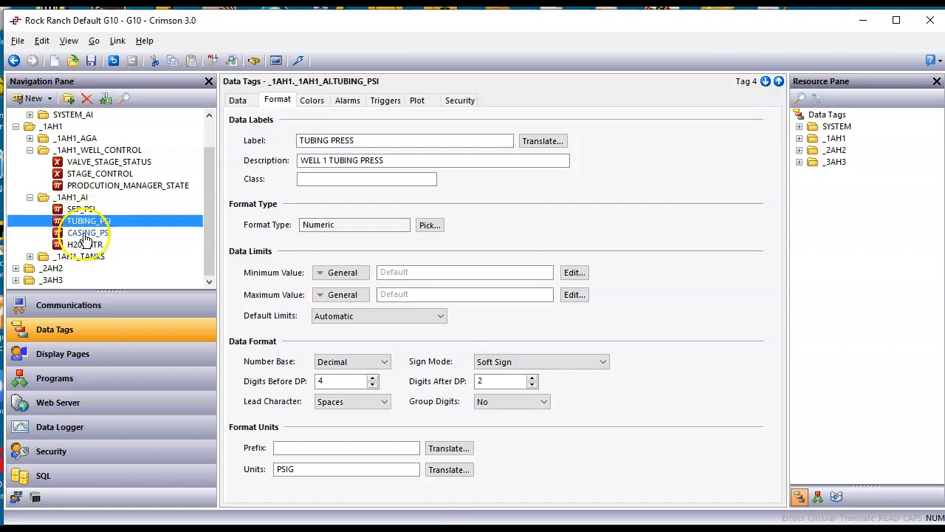
click(87, 233)
click(85, 256)
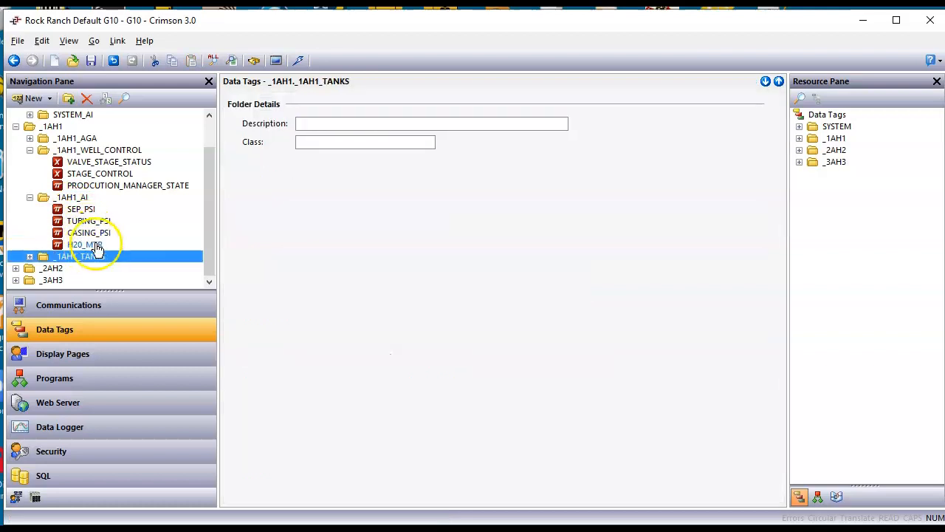
click(95, 245)
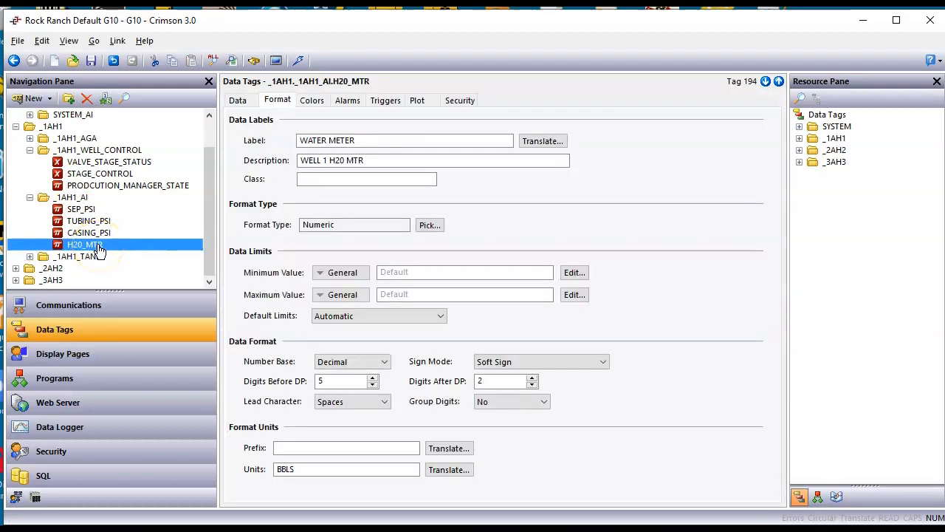
click(83, 210)
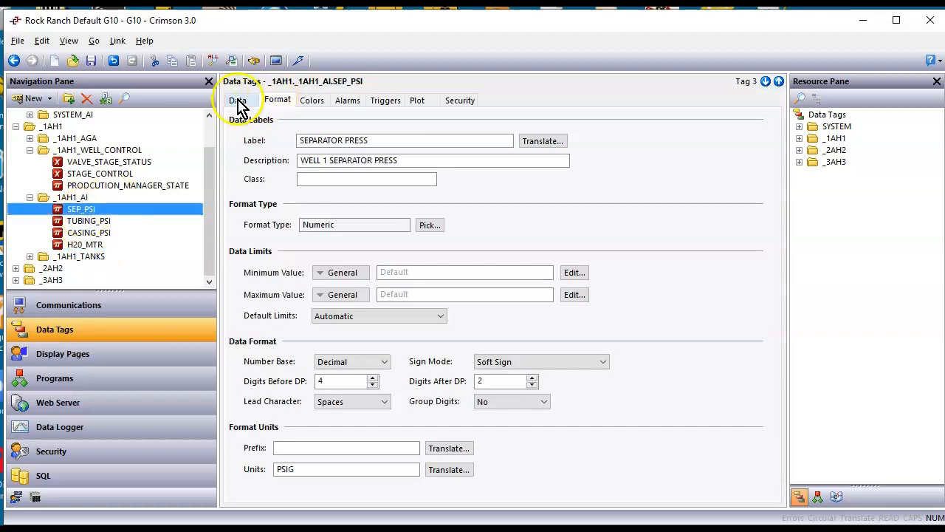
click(238, 102)
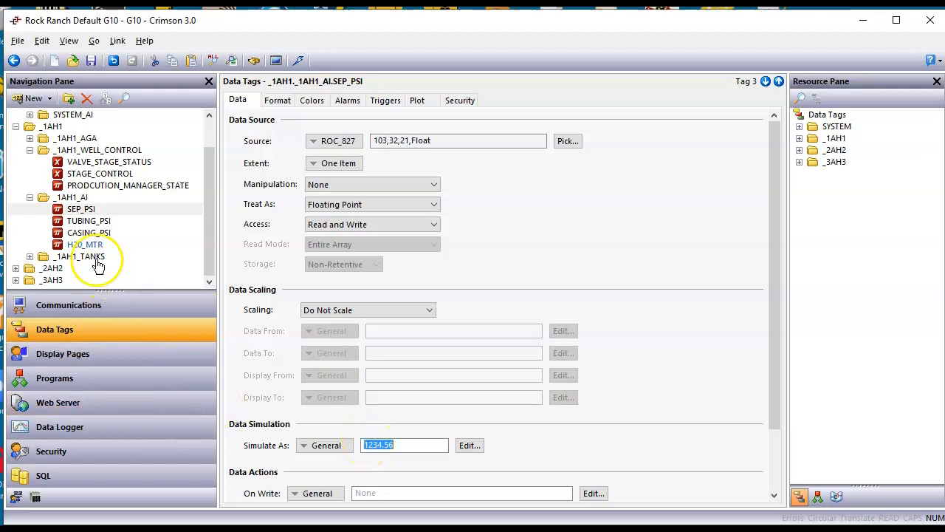
Copy only the Simulate As property from SEP_PSI to TUBING_PSI and CASING_PSI using Copy Selective.
click(94, 223)
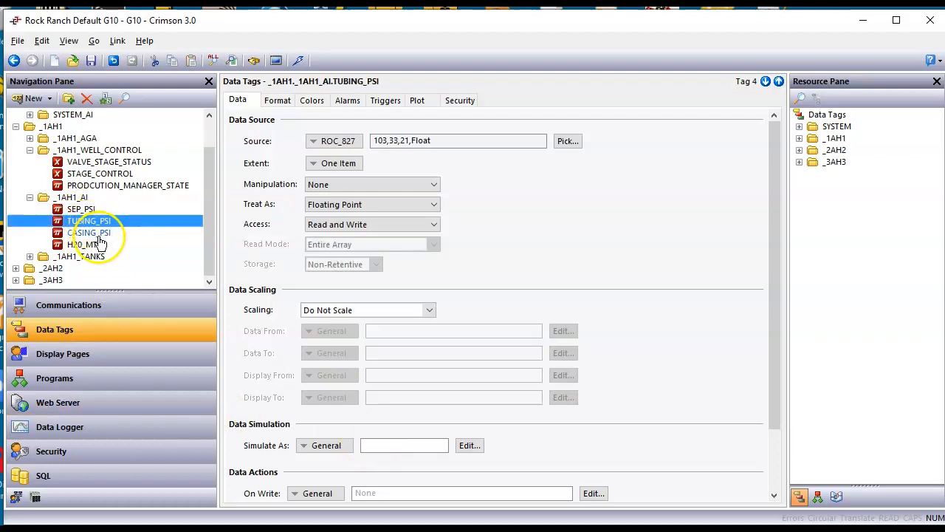
shift+click(100, 235)
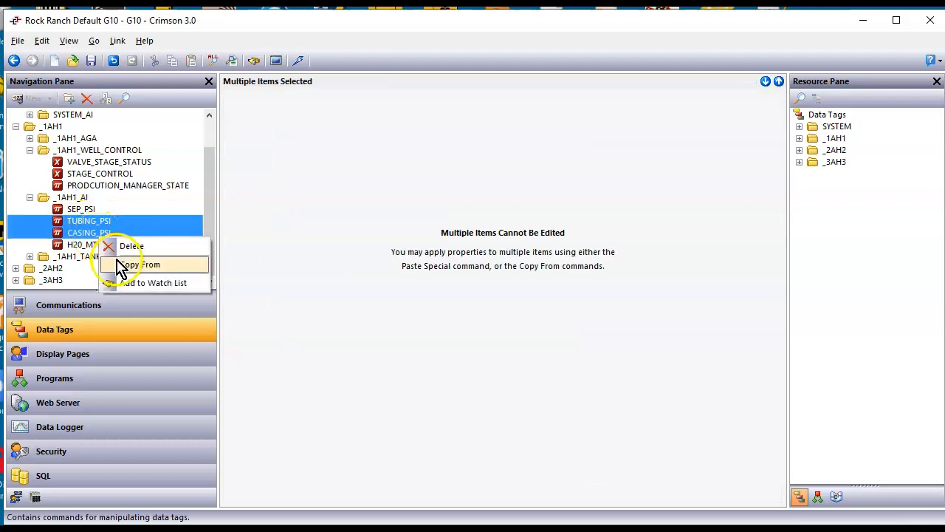
click(122, 265)
click(254, 385)
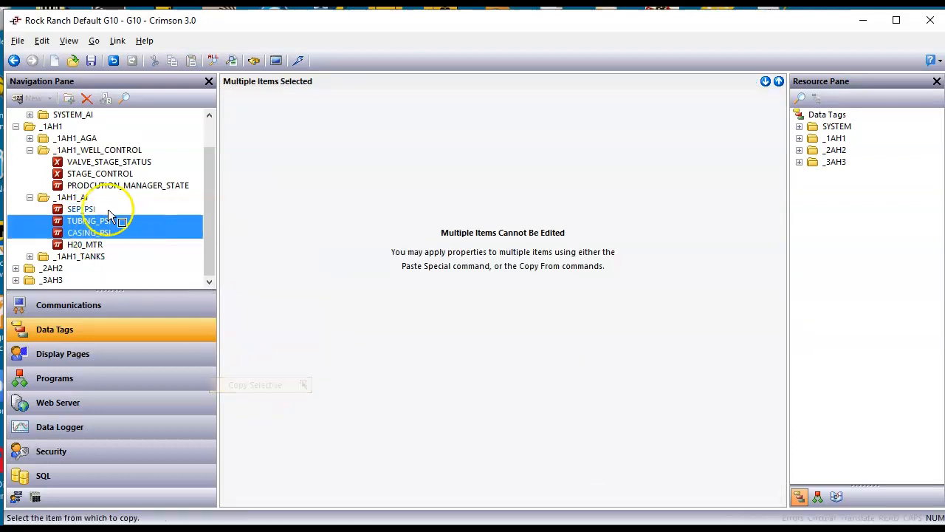
click(81, 209)
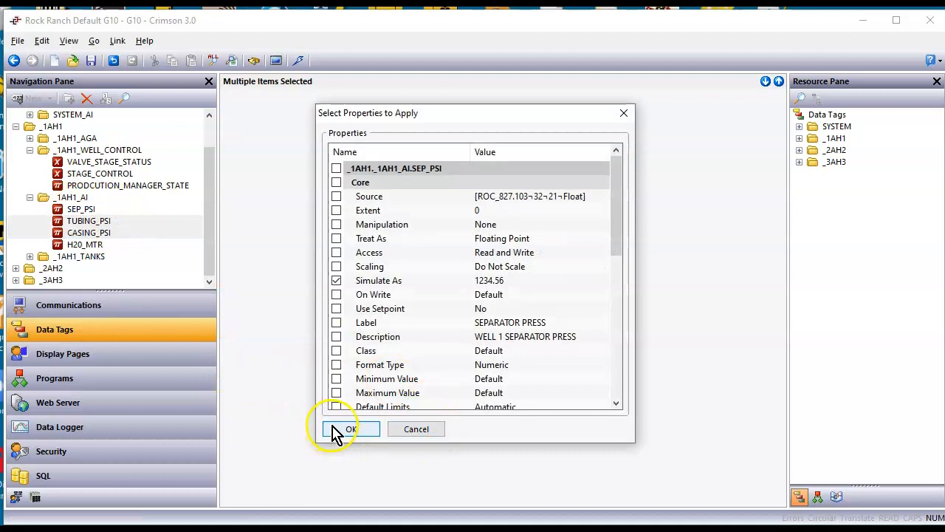
click(344, 429)
click(460, 276)
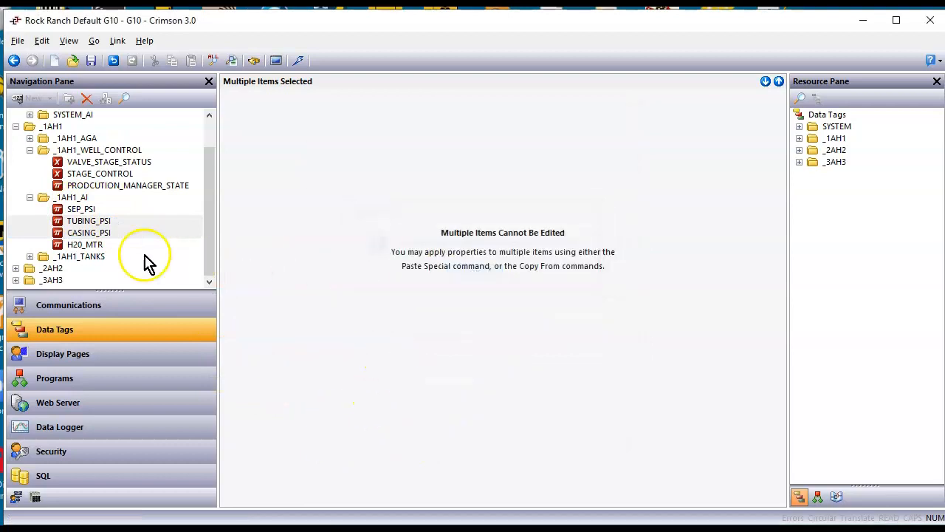
Check the format of the H20_MTR tag in _1AH1_AI and set its Simulate As value to 12345.67.
click(104, 248)
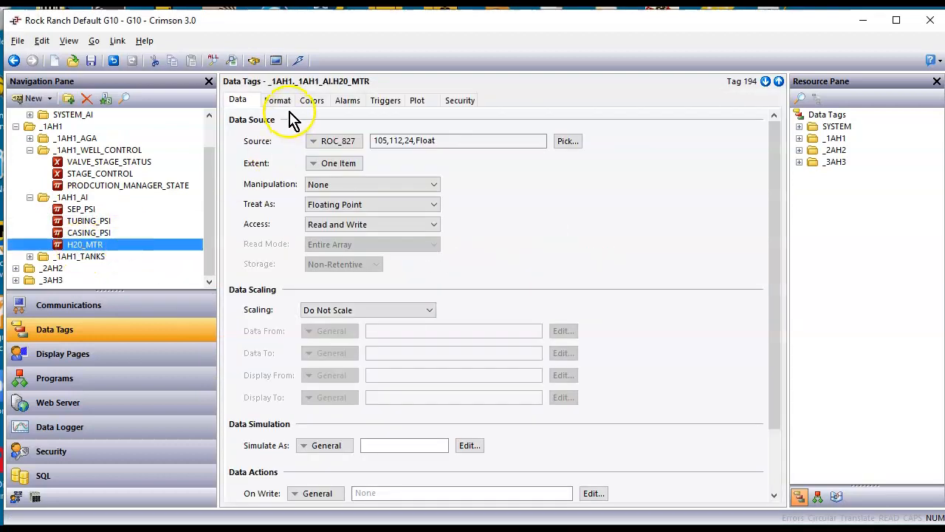
click(285, 103)
click(240, 100)
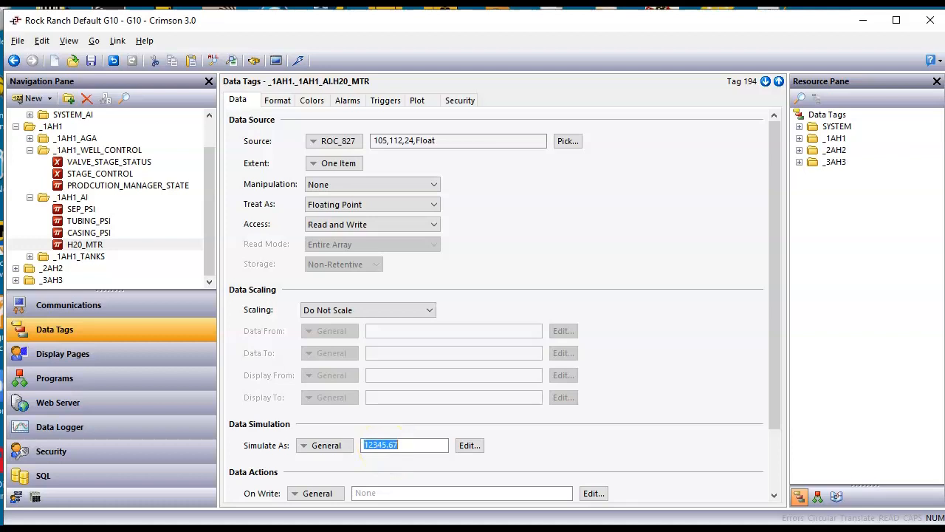
Compare the number formats of all tank level tags in the _1AH1_TANKS folder, from TANK_1_TOP_LVL through TANK_3_WTR_LVL.
click(30, 256)
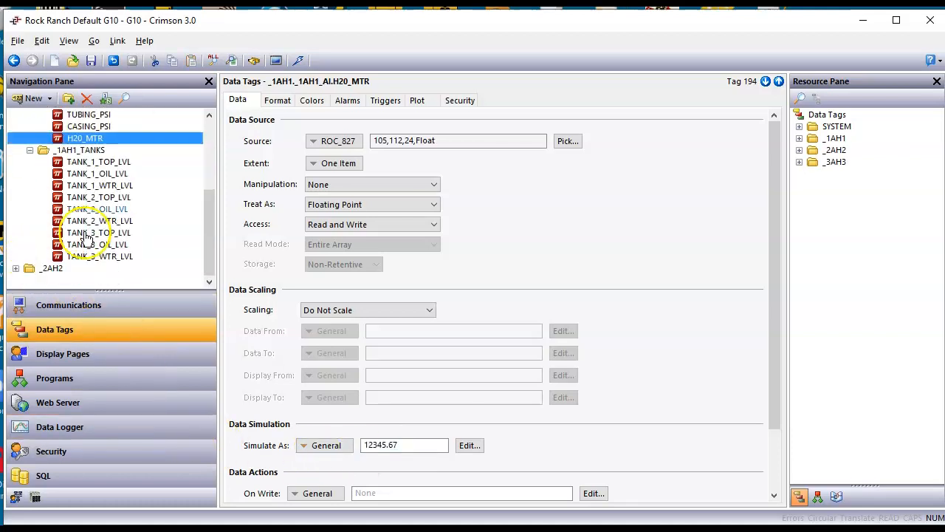
click(102, 162)
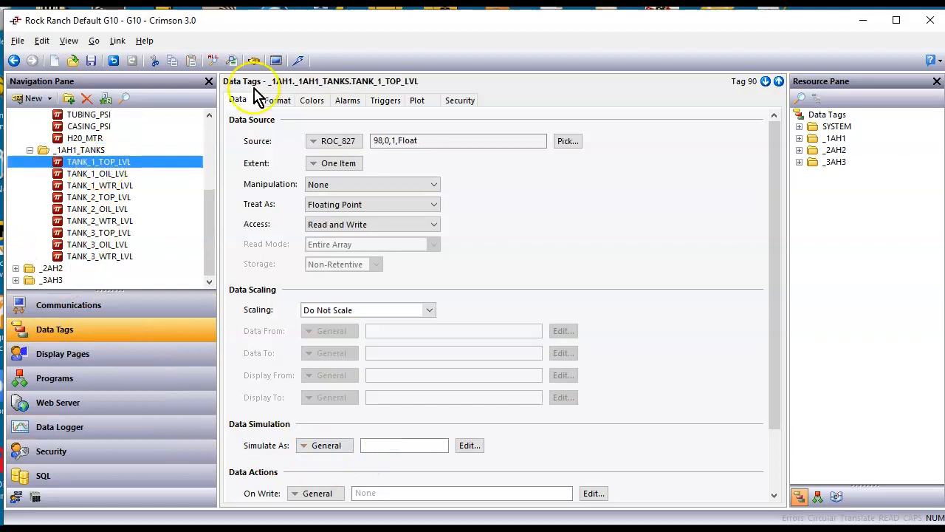
click(278, 101)
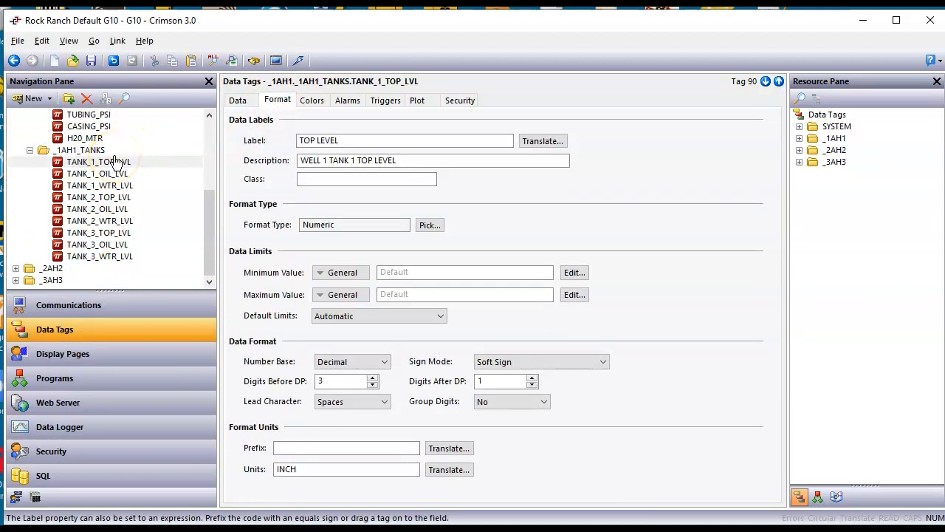
click(146, 165)
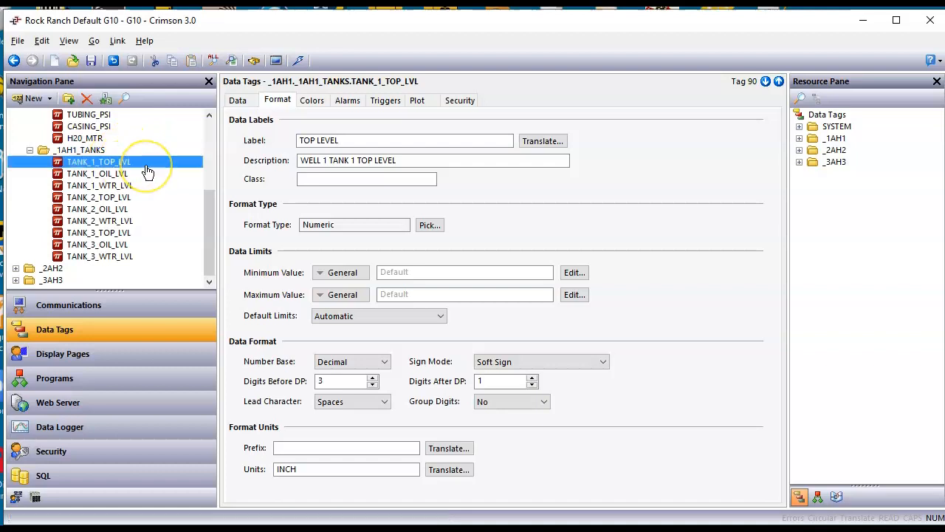
key(Down)
key(Down)
key(Down)
key(Down)
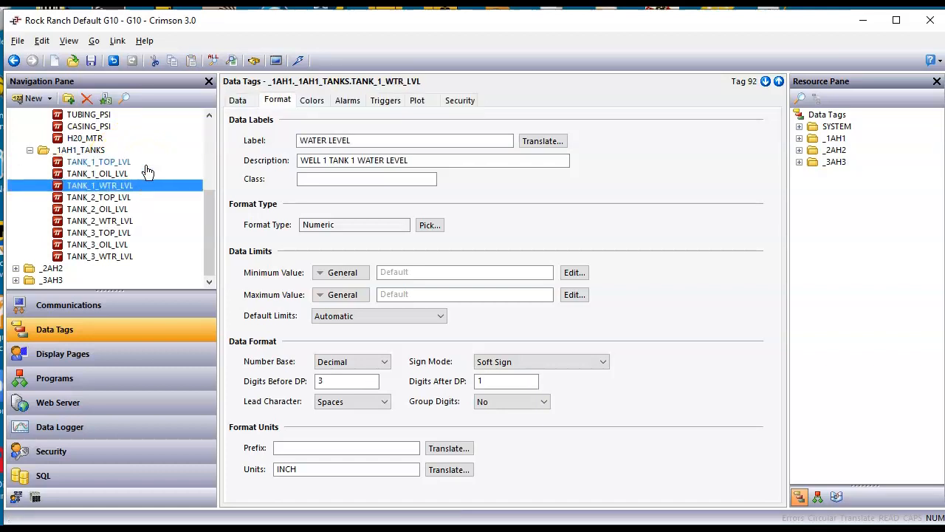
key(Down)
key(Down)
key(Down)
key(Down)
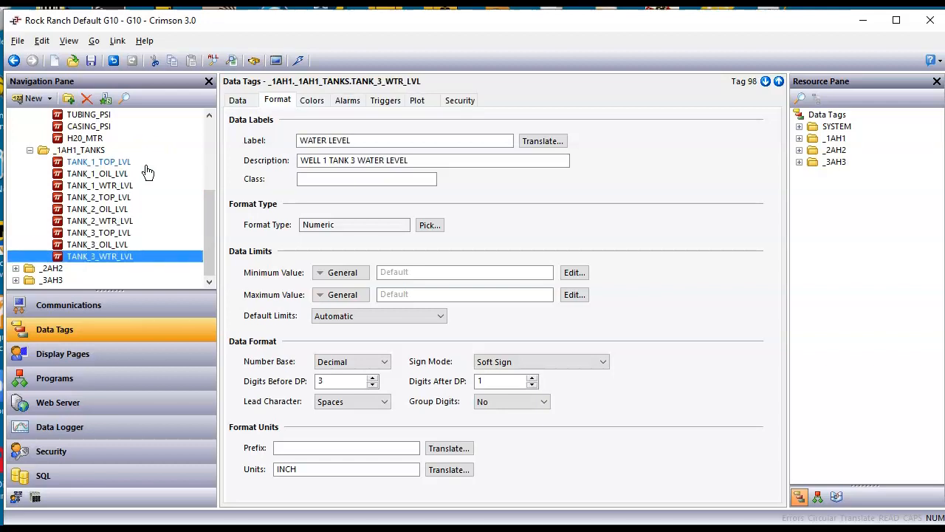
Set the Simulate As value of TANK_1_OIL_LVL and TANK_1_TOP_LVL in _1AH1_TANKS to 123.4.
click(103, 174)
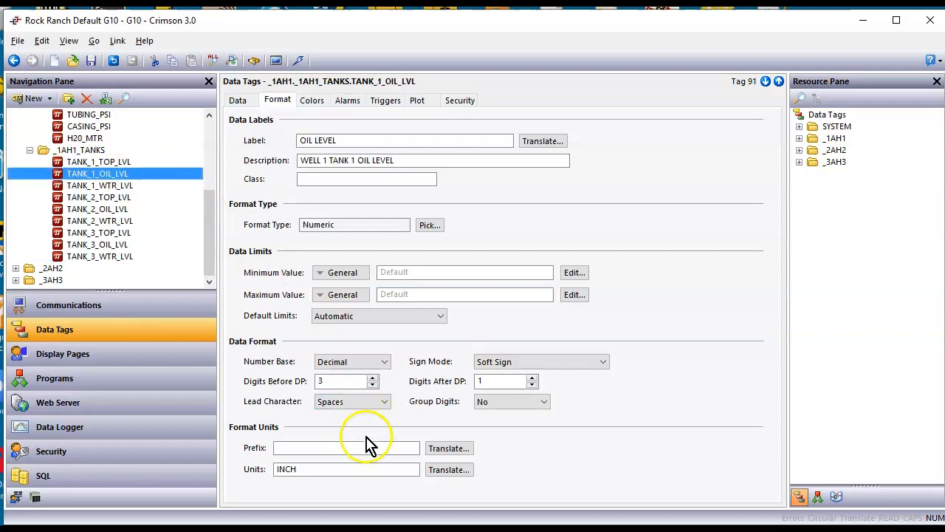
click(238, 102)
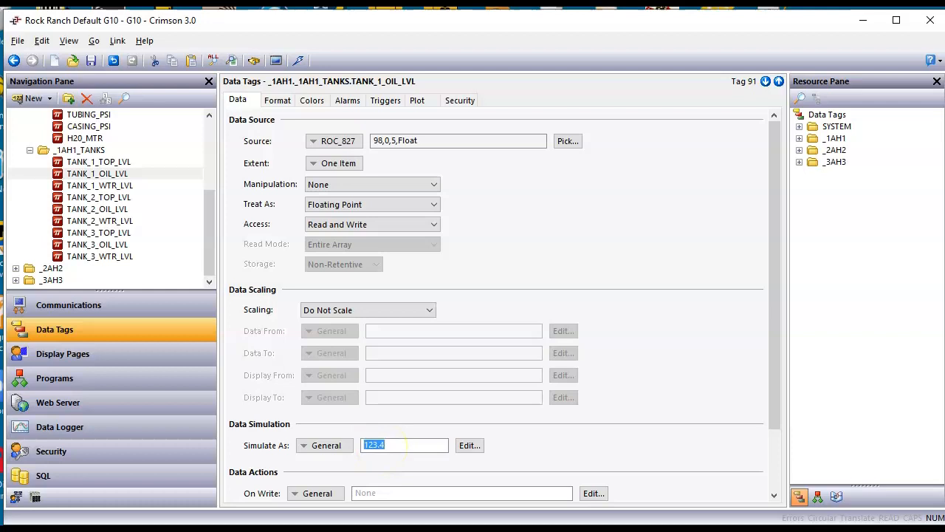
click(122, 165)
click(384, 445)
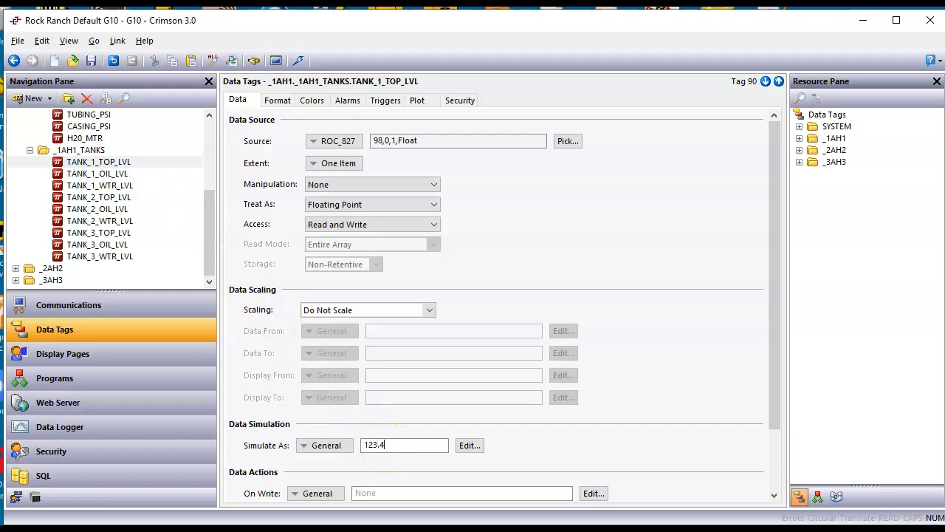
Copy only the Simulate As property from TANK_1_TOP_LVL to all other _1AH1_TANKS tags using Copy Selective.
click(148, 175)
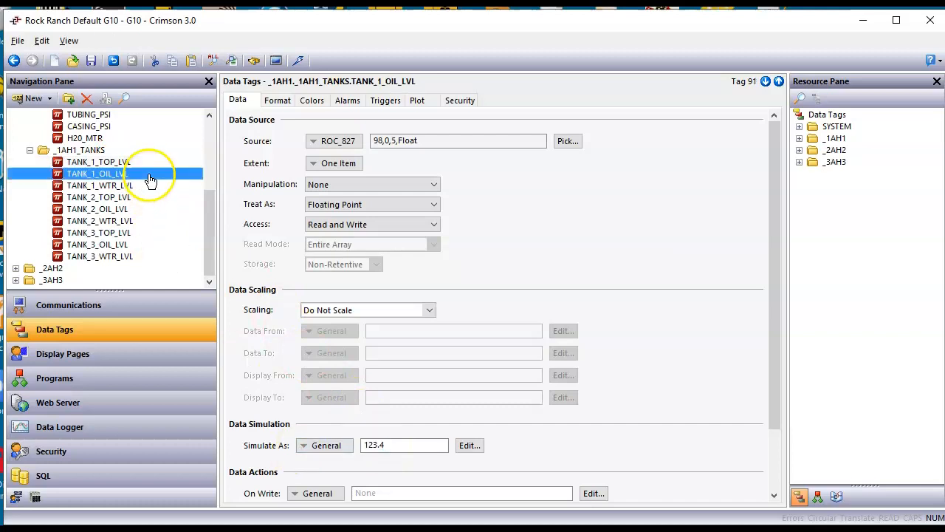
shift+click(149, 263)
right_click(149, 263)
mouse_move(199, 286)
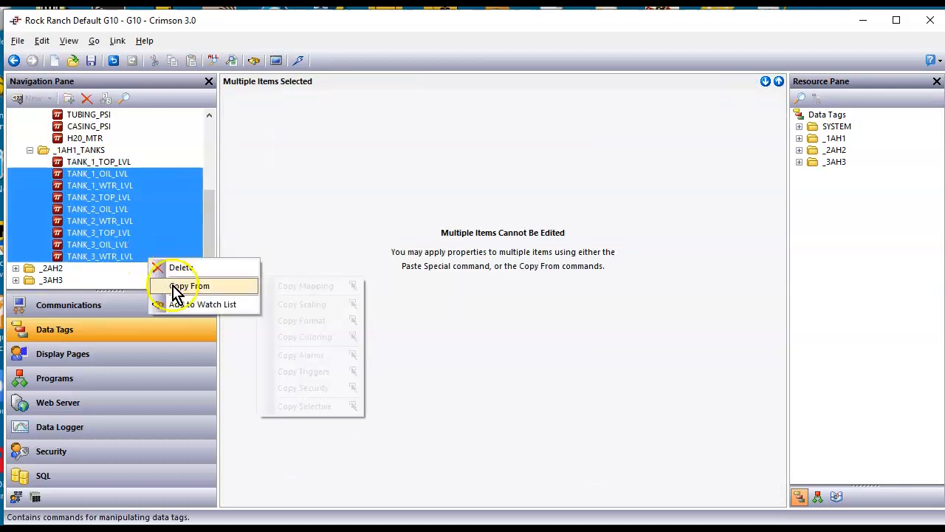
click(322, 416)
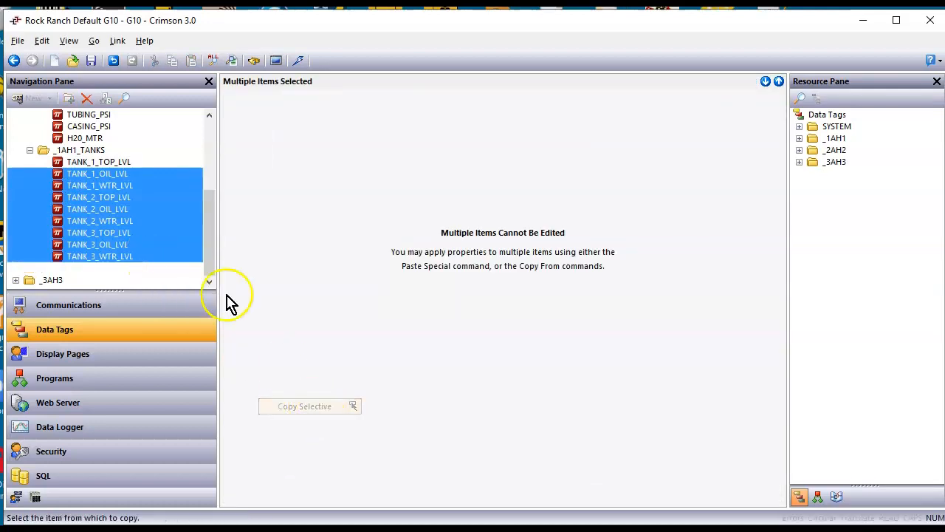
click(87, 162)
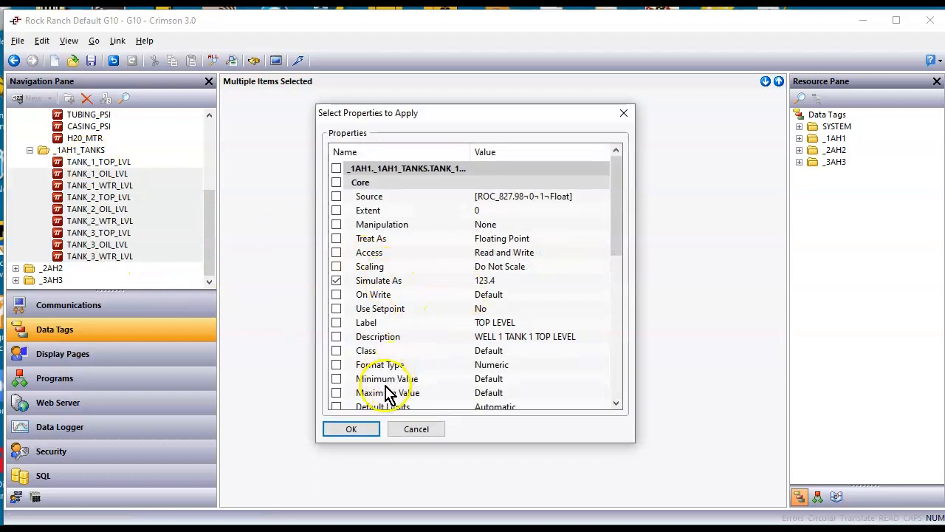
click(357, 430)
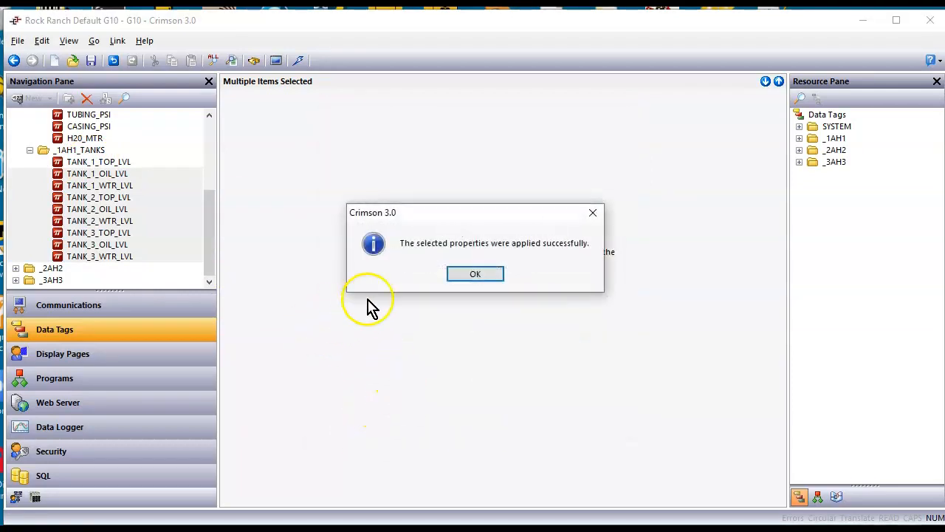
click(453, 274)
Check the format of the first tag in _2AH2_AGA and set its Simulate As value to 12345.67.
click(16, 268)
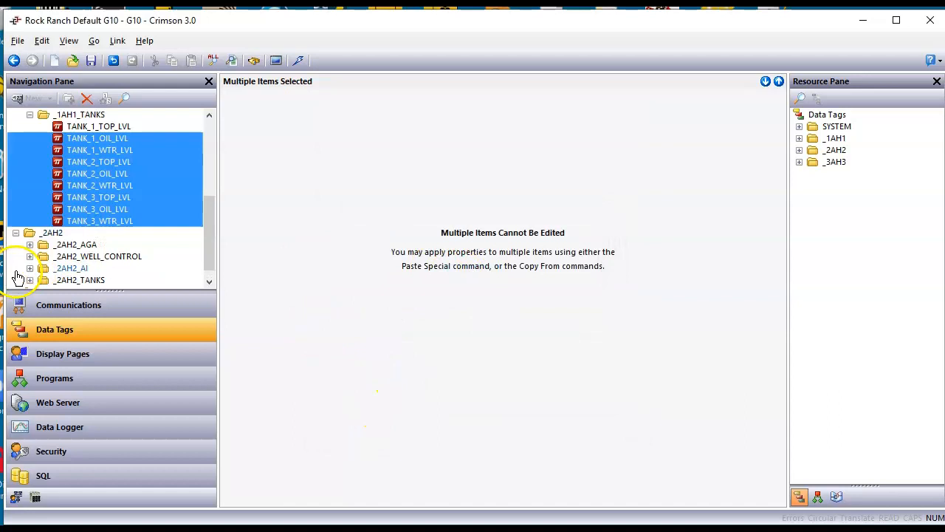
click(30, 245)
click(90, 126)
click(280, 102)
click(238, 99)
click(397, 444)
text(12345.67)
key(Return)
Copy the Simulate As property from the first _2AH2_AGA tag to the remaining tags in that folder.
click(90, 138)
mouse_move(210, 204)
mouse_down()
mouse_move(209, 258)
mouse_move(211, 196)
mouse_up()
shift+click(124, 232)
click(91, 162)
click(358, 431)
click(452, 272)
Check the formats of the _2AH2_WELL_CONTROL tags and set the Simulate As value of VALVE_STAGE_STATUS to 12345.
click(210, 282)
click(140, 257)
click(278, 100)
click(111, 268)
click(111, 256)
click(237, 99)
click(377, 446)
text(12345)
Set the Simulate As value of STAGE_CONTROL in _2AH2_WELL_CONTROL to 12345 and enter one for PRODCUTION_MANAGER_STATE.
click(110, 268)
click(400, 446)
text(12345)
click(111, 280)
click(383, 446)
text(1)
Check the formats of SEP_PSI and H20_MTR in _2AH2_AI and set the Simulate As value of SEP_PSI to 1234.56.
click(83, 244)
click(277, 101)
click(99, 280)
click(82, 244)
click(238, 100)
click(377, 445)
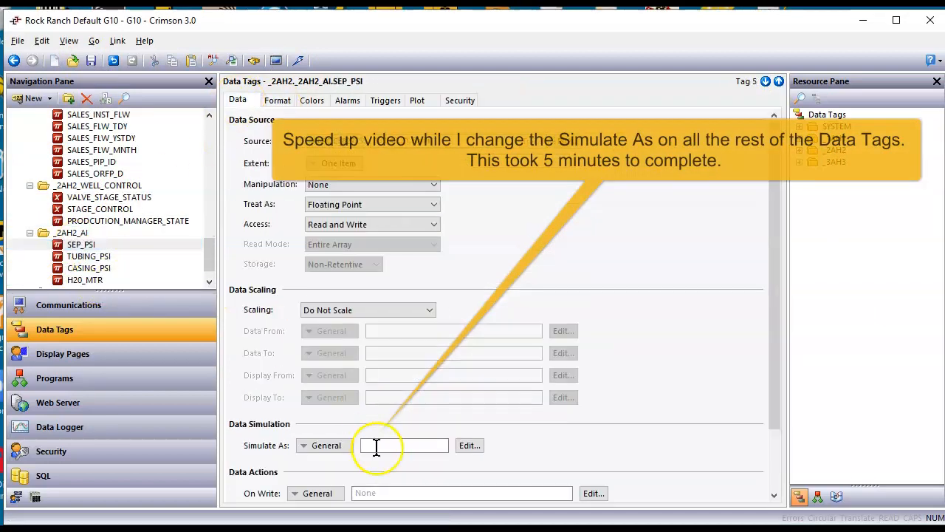
text(.56)
Copy the Simulate As property from SEP_PSI to TUBING_PSI and CASING_PSI in _2AH2_AI, and fill in Simulate As for H20_MTR.
click(104, 257)
shift+click(96, 268)
right_click(110, 266)
click(190, 294)
click(83, 244)
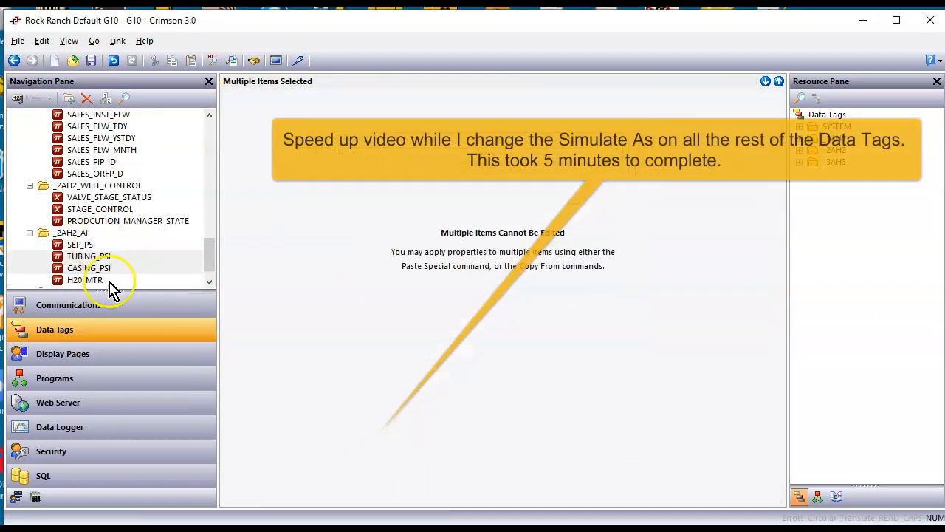
click(108, 281)
click(407, 444)
Check the format of TANK_1_TOP_LVL in _2AH2_TANKS and set its Simulate As value to 123.4.
click(99, 174)
click(276, 101)
click(237, 100)
click(391, 446)
text(123.4)
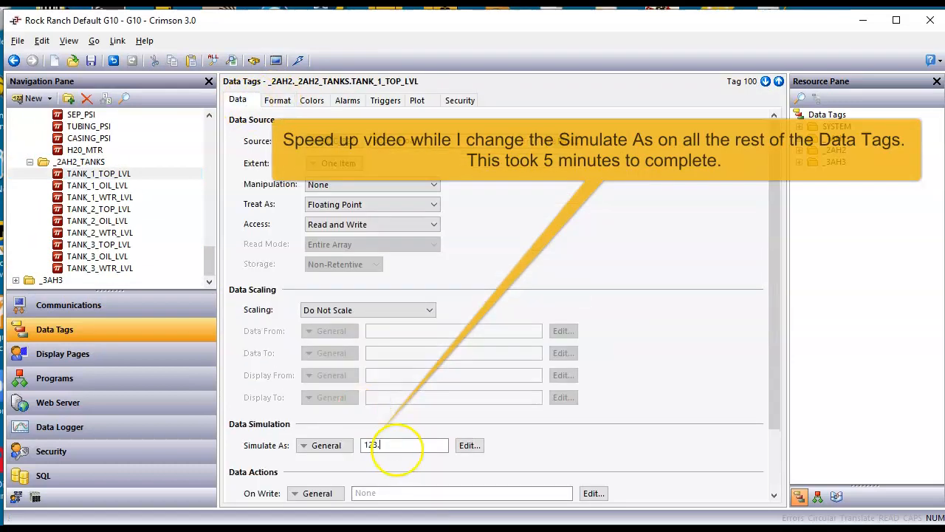
Copy only the Simulate As property from TANK_1_TOP_LVL to all other _2AH2_TANKS tags using Copy Selective.
click(109, 185)
shift+click(138, 268)
right_click(140, 268)
click(181, 295)
click(308, 432)
click(99, 173)
click(350, 428)
Enlarge the tag list and set the Simulate As value of the first tag in _3AH3_AGA to 123.45.
drag(192, 290, 200, 391)
click(16, 374)
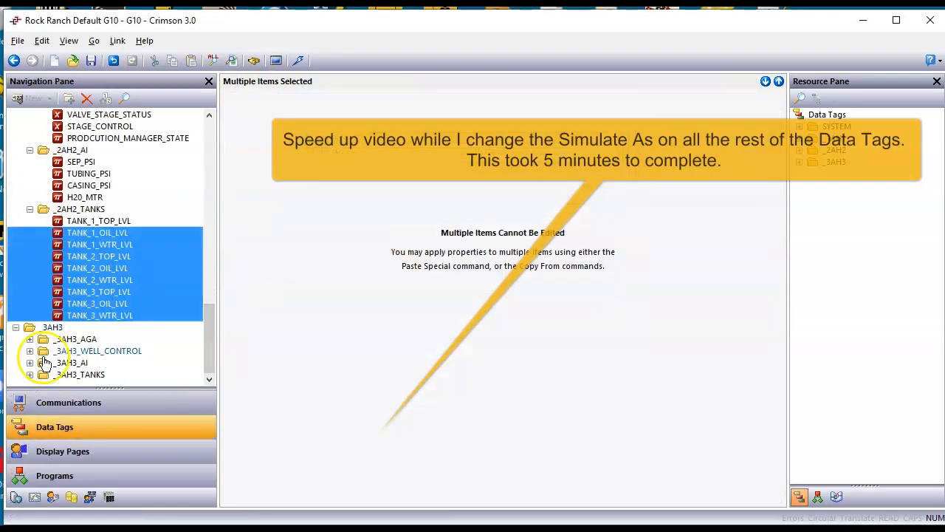
click(29, 339)
click(91, 126)
click(238, 101)
click(392, 446)
text(123.45)
Copy the Simulate As property to the remaining _3AH3_AGA tags, through SALES_ORFP_D, using Copy Selective.
click(103, 139)
scroll(161, 340, down, 5)
shift+click(118, 339)
right_click(167, 319)
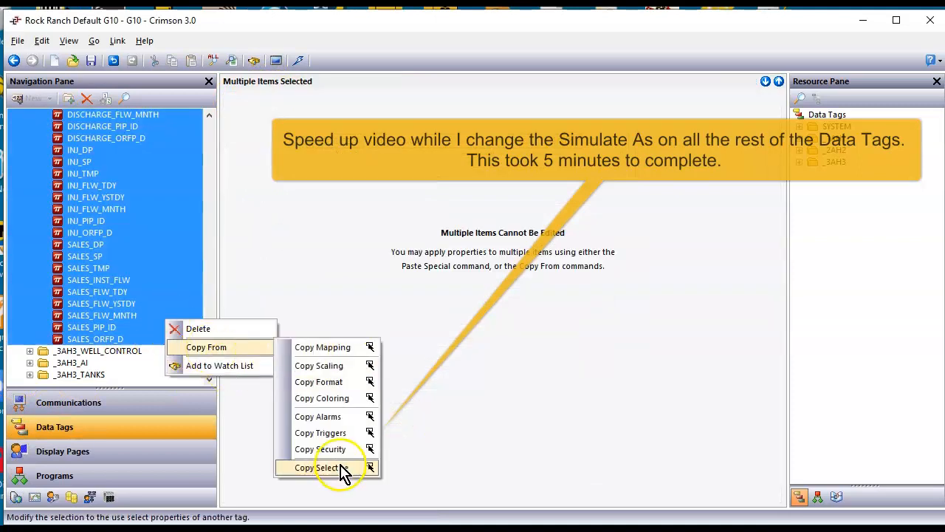
click(342, 467)
click(111, 141)
click(92, 150)
shift+click(89, 338)
right_click(117, 275)
click(272, 424)
click(90, 327)
click(350, 430)
Fill in Simulate As for the three _3AH3_WELL_CONTROL tags, entering 1234 for STAGE_CONTROL.
click(210, 381)
click(209, 381)
click(111, 351)
click(111, 363)
click(110, 351)
double_click(386, 445)
click(111, 363)
click(386, 445)
text(1234)
click(127, 374)
click(387, 446)
Enter a Simulate As value for SEP_PSI in _3AH3_AI and copy that property to TUBING_PSI and CASING_PSI.
click(29, 385)
click(81, 339)
click(387, 445)
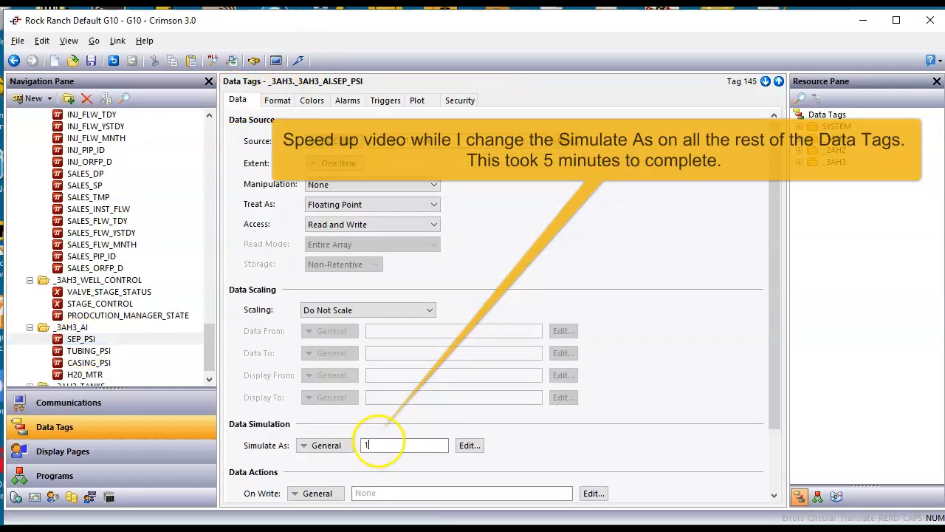
click(90, 351)
shift+click(95, 361)
right_click(96, 361)
click(81, 339)
click(349, 430)
Check the format of H20_MTR in _3AH3_AI and set its Simulate As value to 12345.67.
click(85, 375)
click(276, 101)
click(237, 101)
click(385, 446)
text(12345.67)
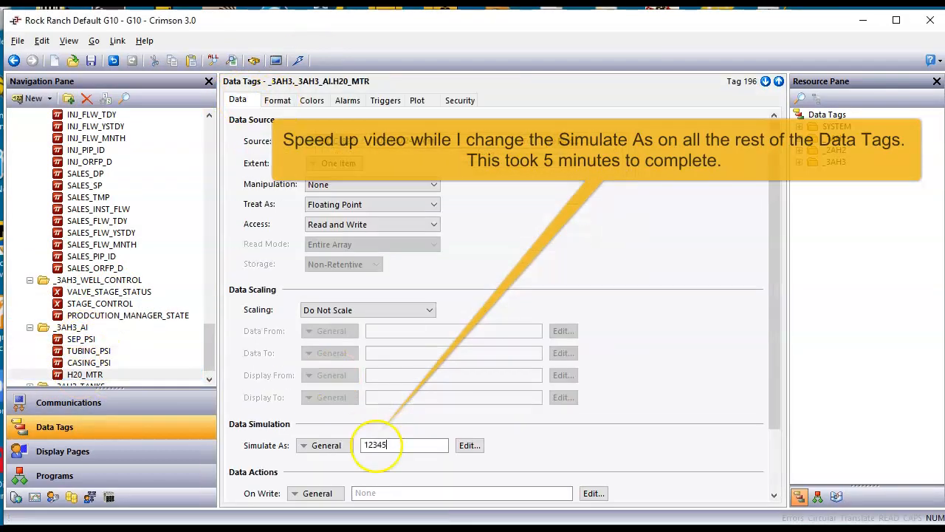
Check the format of TANK_1_TOP_LVL in _3AH3_TANKS and fill in its Simulate As value.
click(30, 384)
click(98, 280)
click(277, 101)
click(237, 100)
double_click(393, 446)
Copy only the Simulate As property from TANK_1_TOP_LVL to all other _3AH3_TANKS tags using Copy Selective.
click(97, 291)
shift+click(99, 374)
right_click(140, 366)
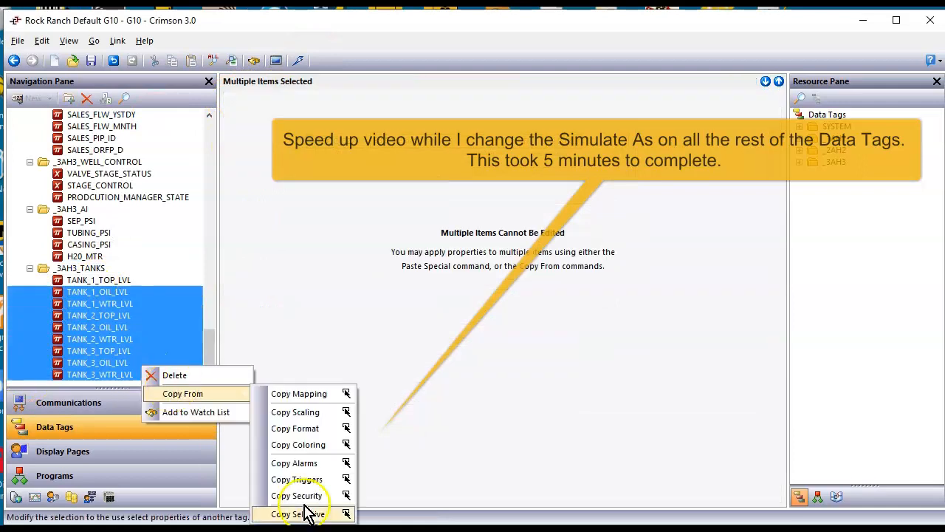
click(306, 511)
click(357, 430)
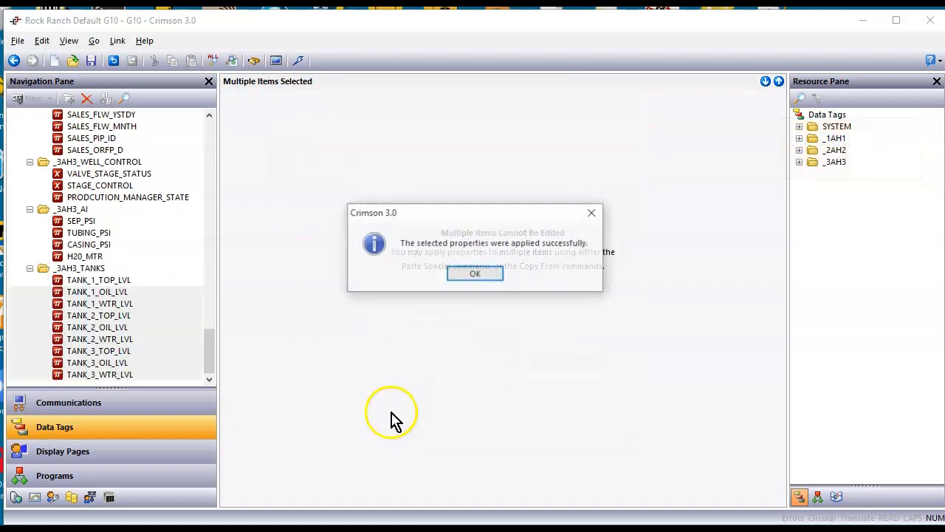
click(479, 273)
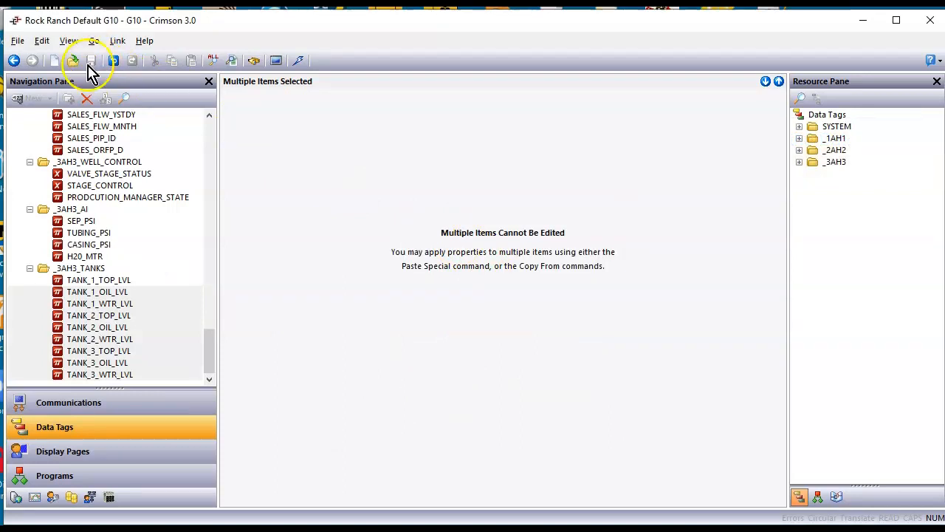
Review the Simulate As values of the _1AH1_AI and _1AH1_TANKS tags, from SEP_PSI through TANK_3_WTR_LVL.
drag(213, 363, 212, 133)
click(81, 245)
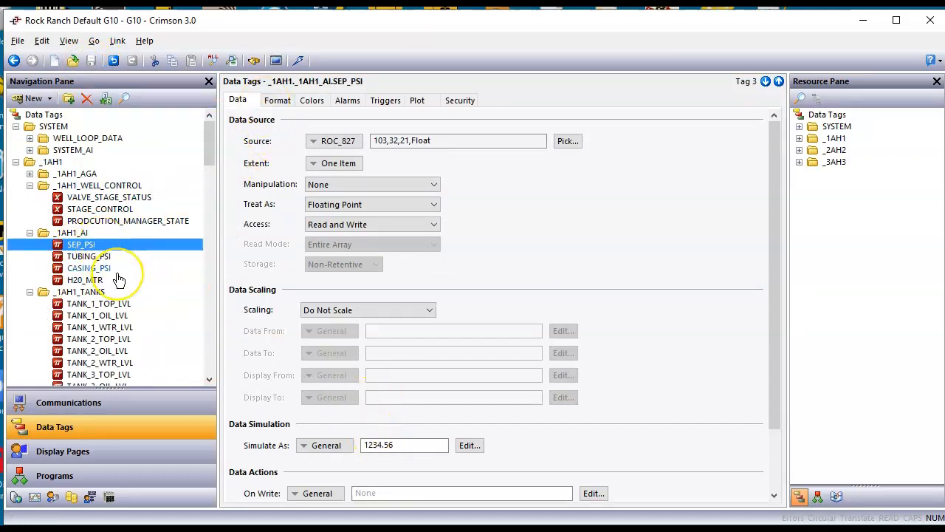
key(Down)
key(Down)
key(Down)
key(Down)
key(Down)
key(Down)
key(Down)
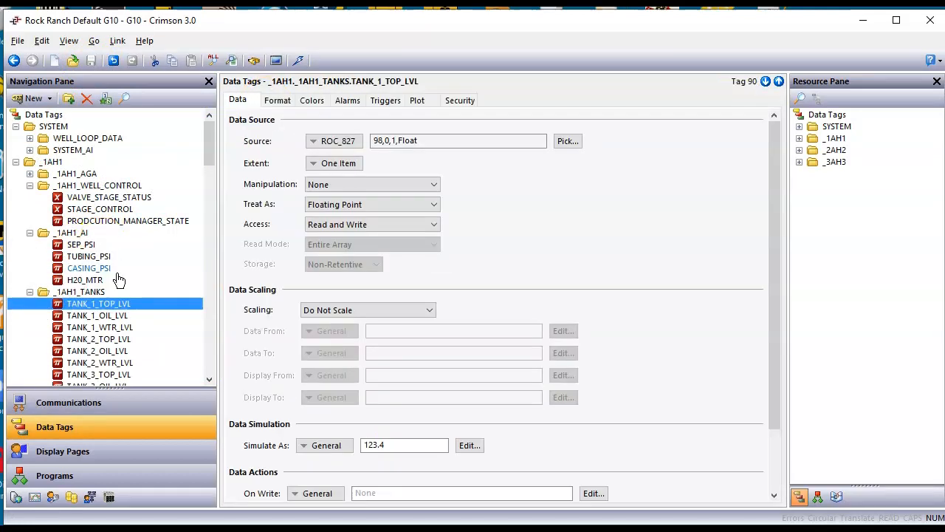
key(Down)
key(Down)
key(Down)
key(Down)
key(Down)
key(Down)
key(Down)
key(Down)
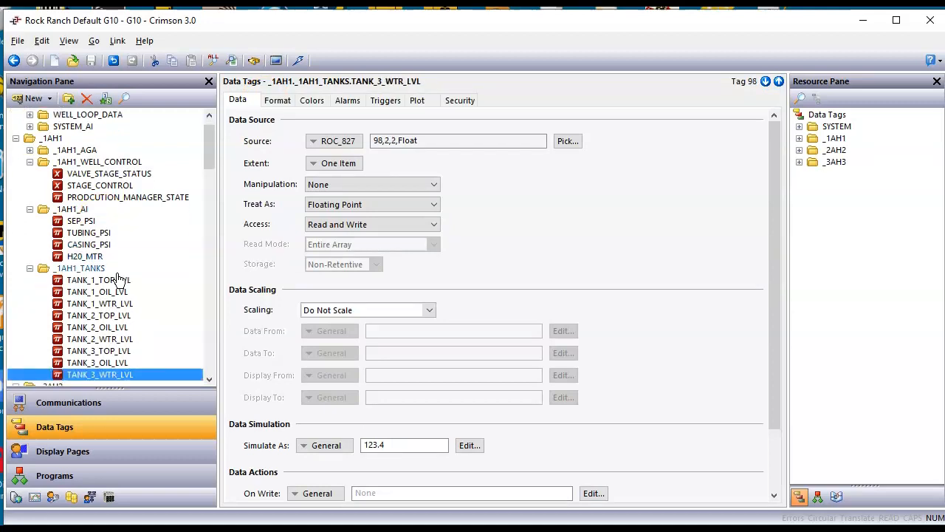
Review the Simulate As values of the _2AH2 tags, from BUYBACK_DP in _2AH2_AGA through TANK_1_WTR_LVL in _2AH2_TANKS.
key(Down)
key(Down)
key(Down)
key(Down)
key(Down)
key(Down)
key(Down)
key(Down)
key(Down)
key(Down)
key(Down)
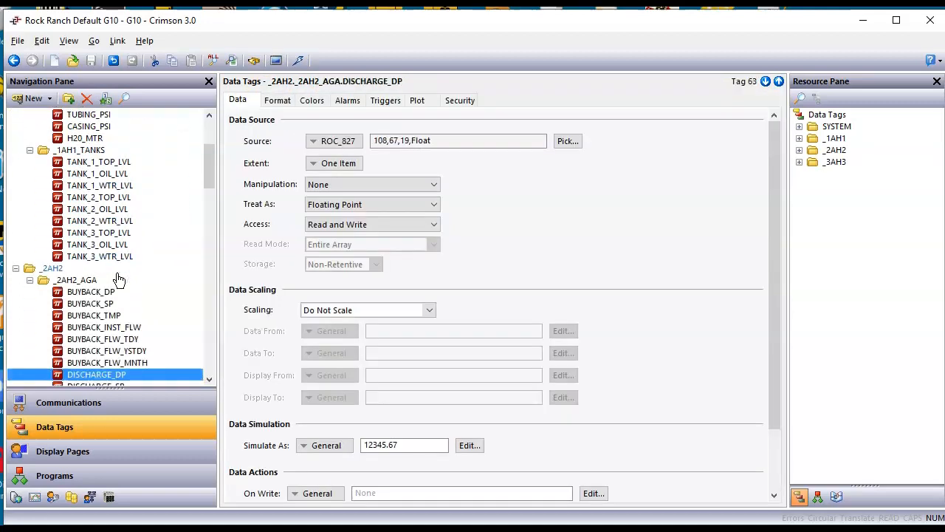
key(Down)
key(Down)
key(Down)
key(Down)
key(Down)
key(Down)
key(Down)
key(Down)
key(Down)
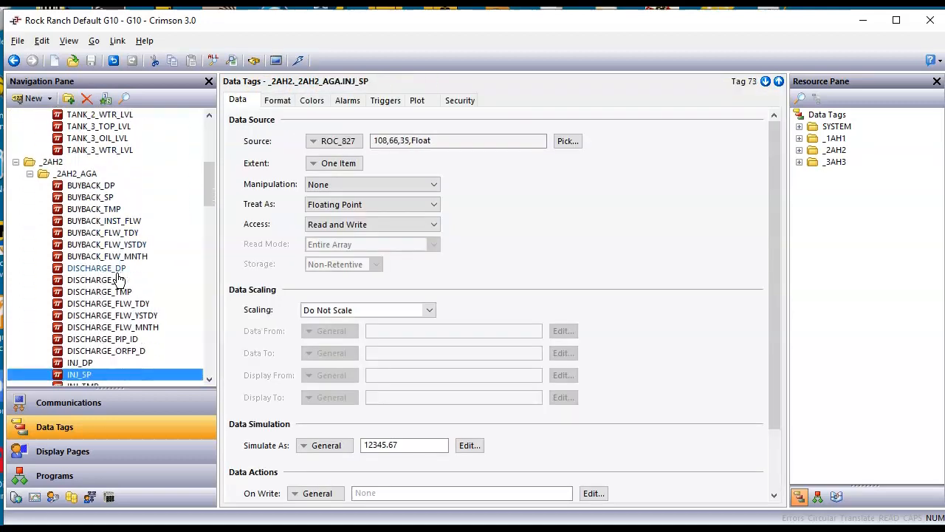
key(Down)
key(Down)
key(Down)
key(Down)
key(Down)
key(Down)
key(Down)
key(Down)
key(Down)
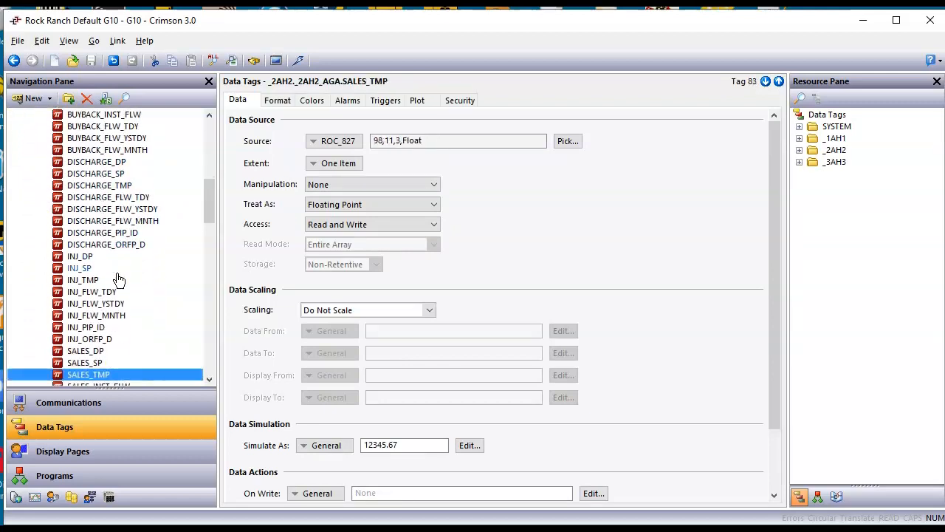
key(Down)
key(Down)
key(Down)
key(Down)
key(Down)
key(Down)
key(Down)
key(Down)
key(Down)
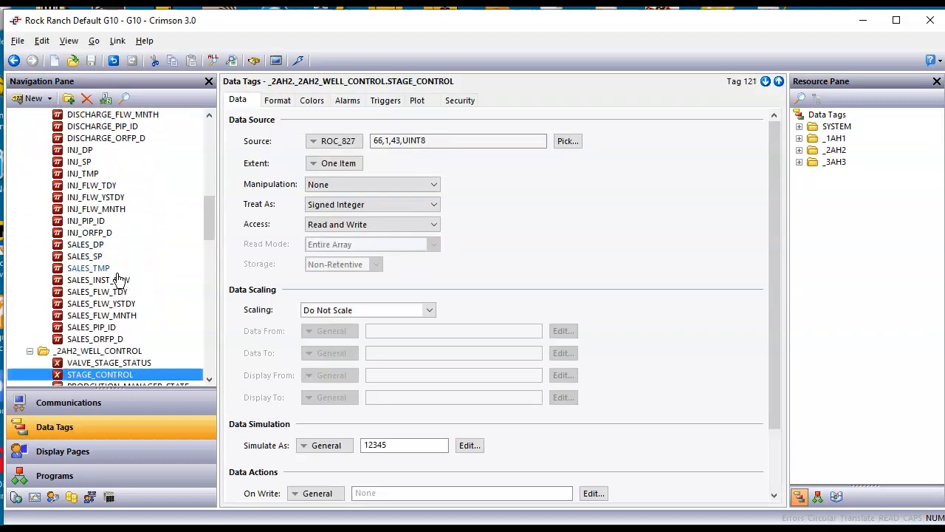
key(Down)
key(Down)
key(Down)
key(Down)
key(Down)
key(Down)
key(Down)
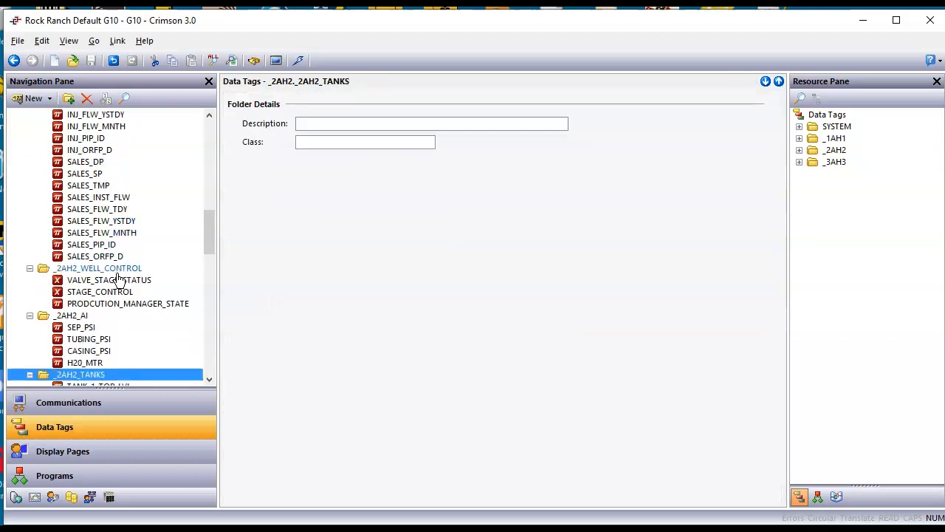
key(Down)
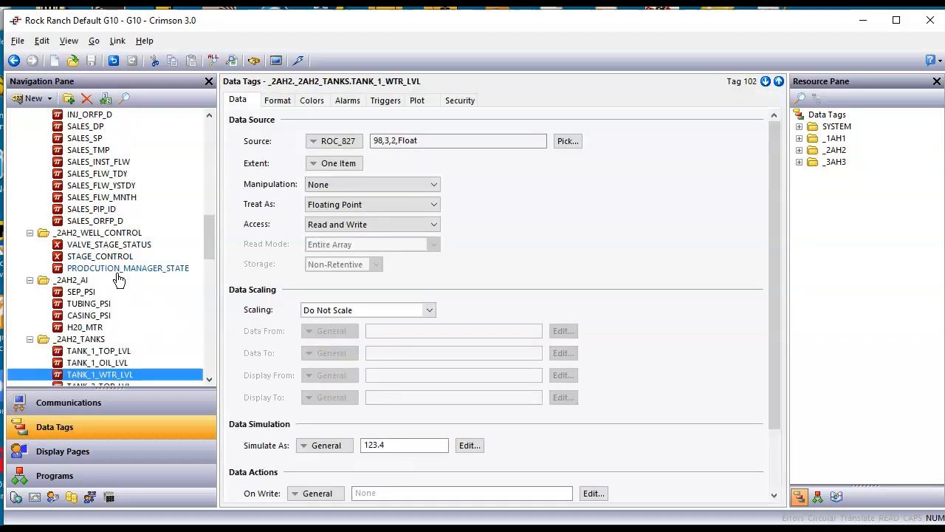
Collapse the SYSTEM, _1AH1, _2AH2 and _3AH3 tag folders so only the top level of the data tag tree shows.
click(29, 232)
click(30, 245)
click(29, 256)
click(26, 283)
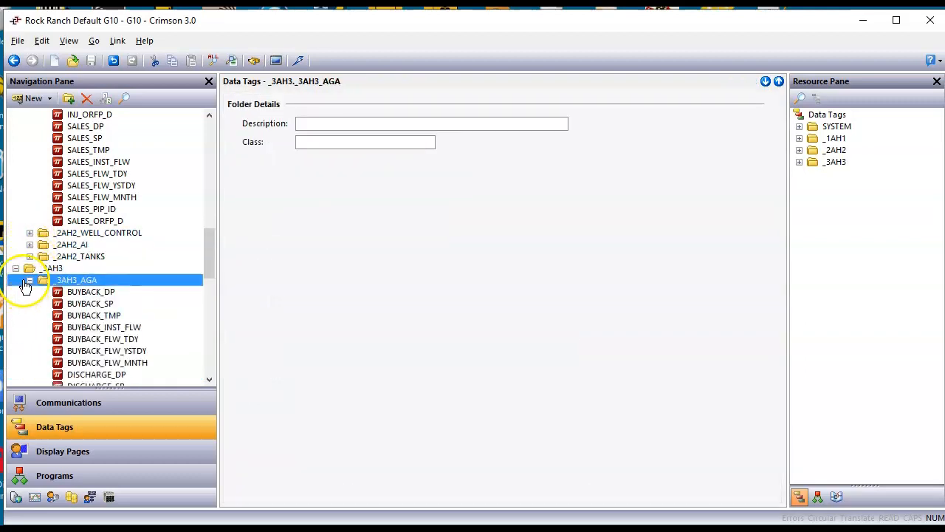
click(14, 270)
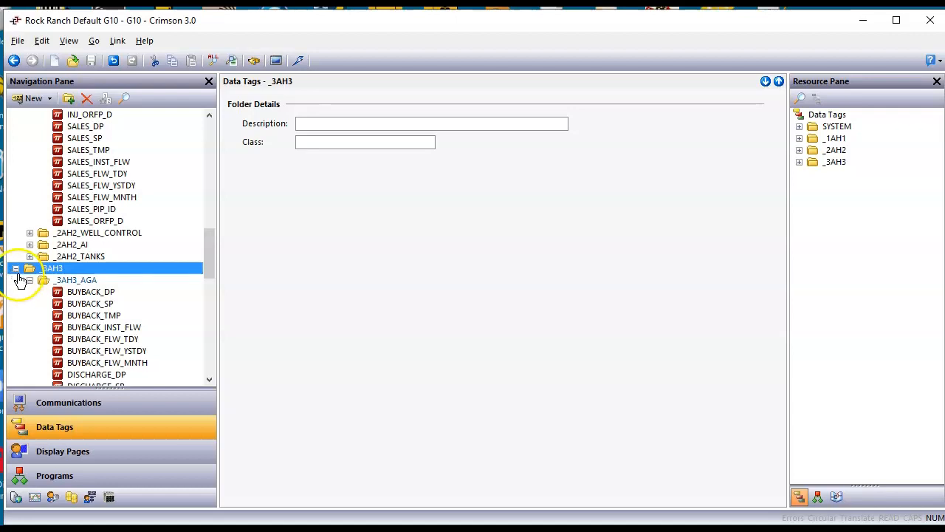
scroll(20, 281, up, 10)
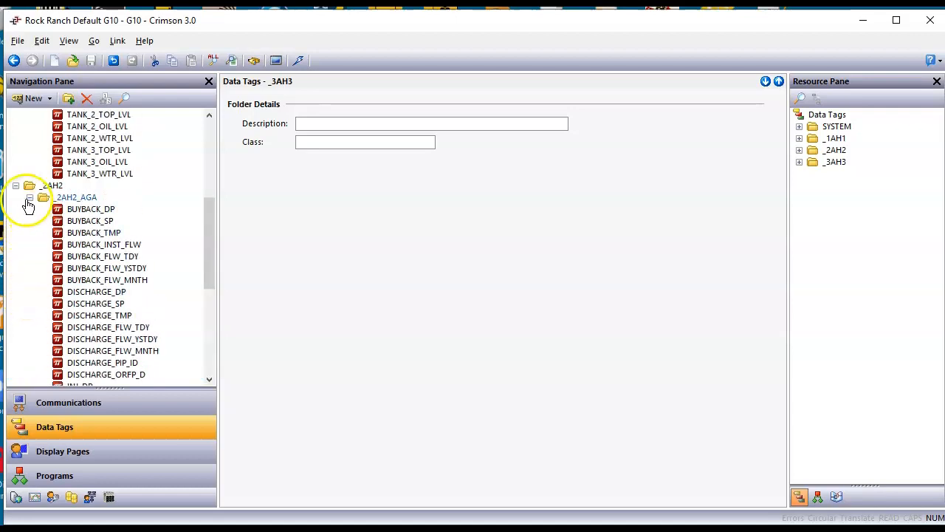
scroll(20, 199, up, 6)
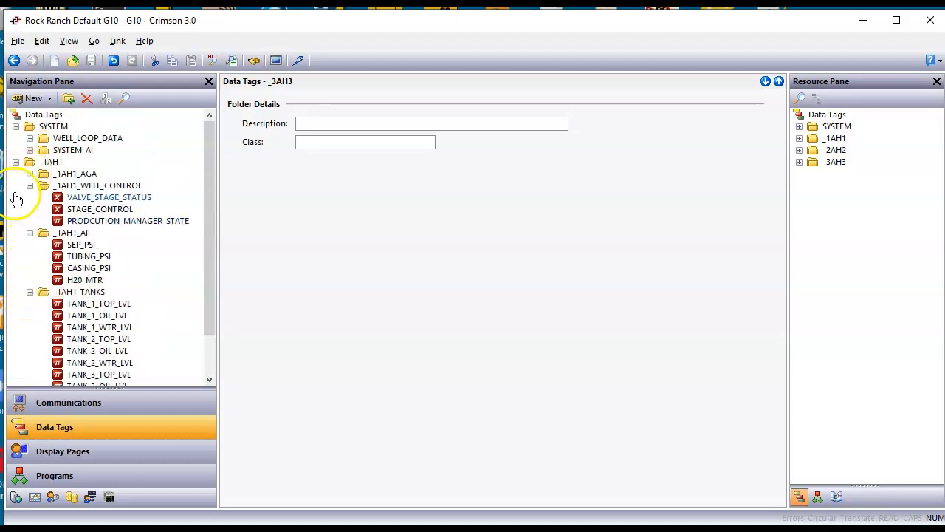
click(16, 162)
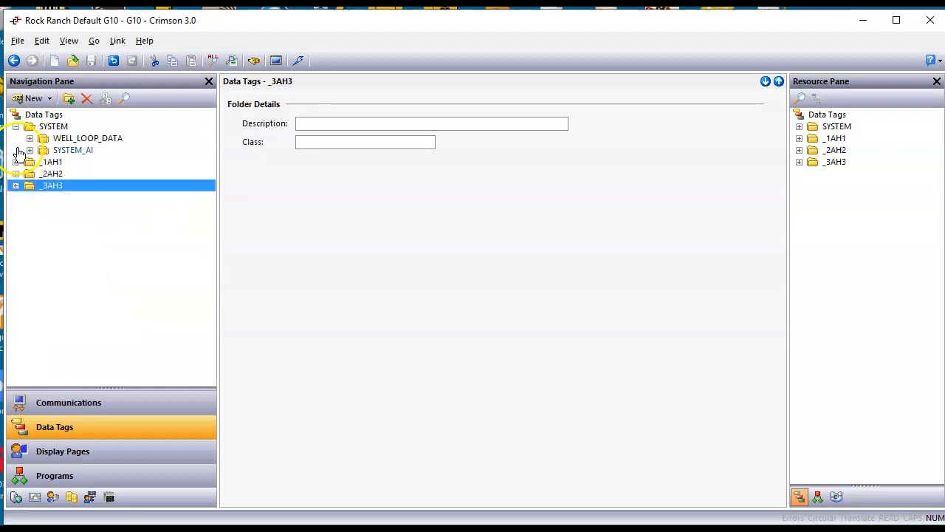
click(16, 127)
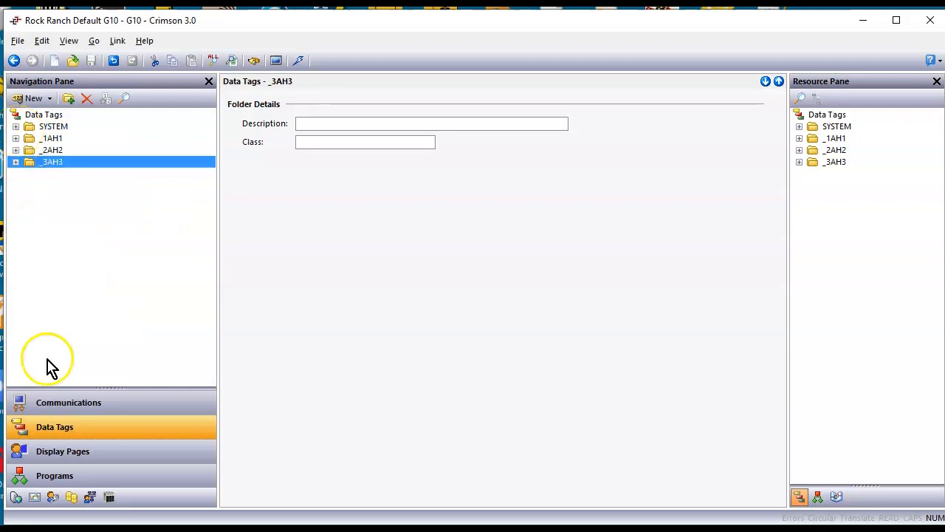
Examine the layout of the _1AH1_OVERVIEW and HOME display pages for text that does not fit.
click(99, 451)
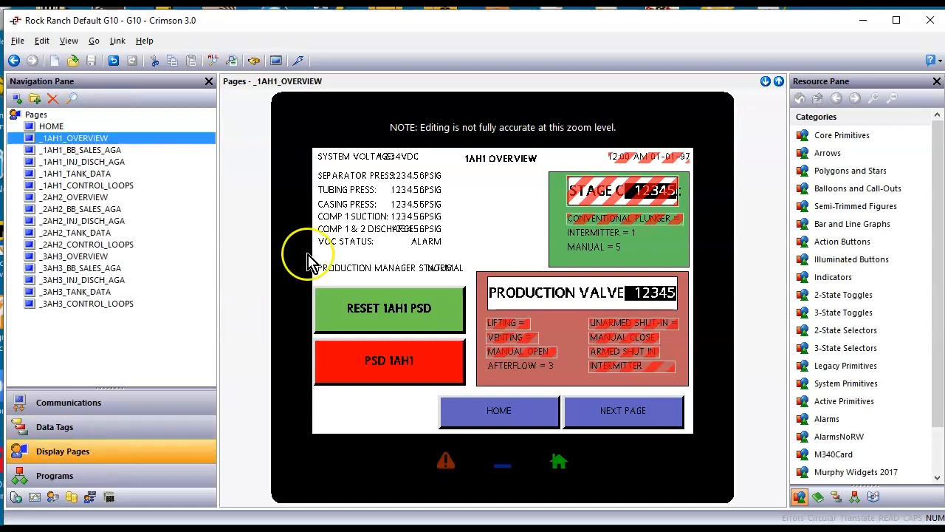
click(472, 208)
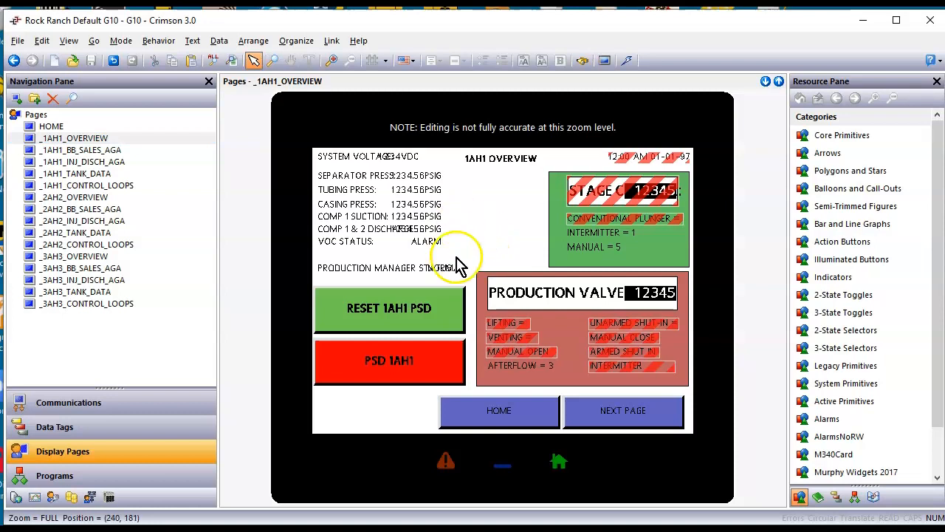
click(52, 126)
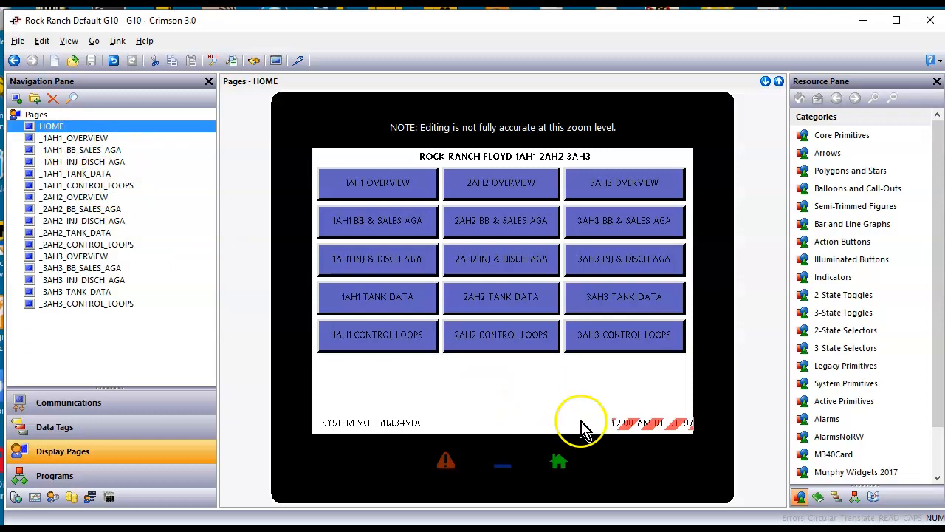
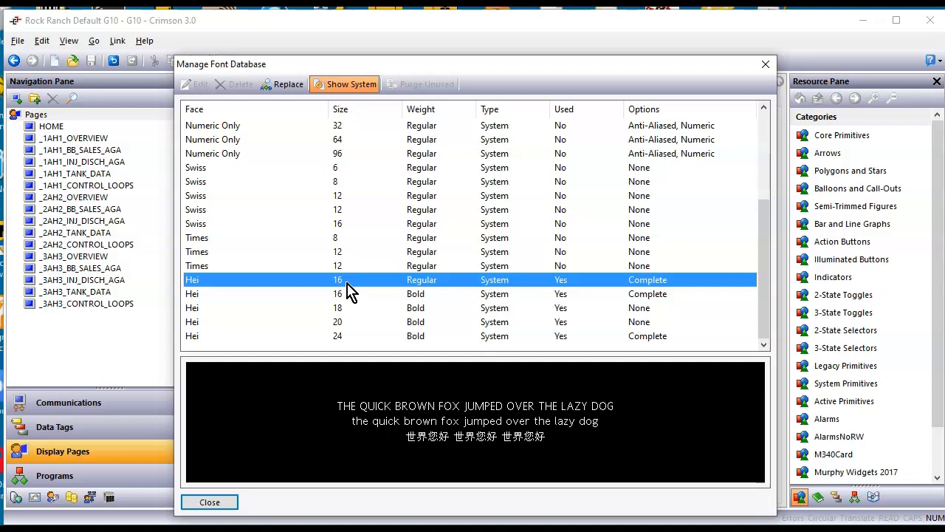
Replace the Hei 16 Regular font with Hei 14 Regular throughout the database and close the font manager.
click(277, 85)
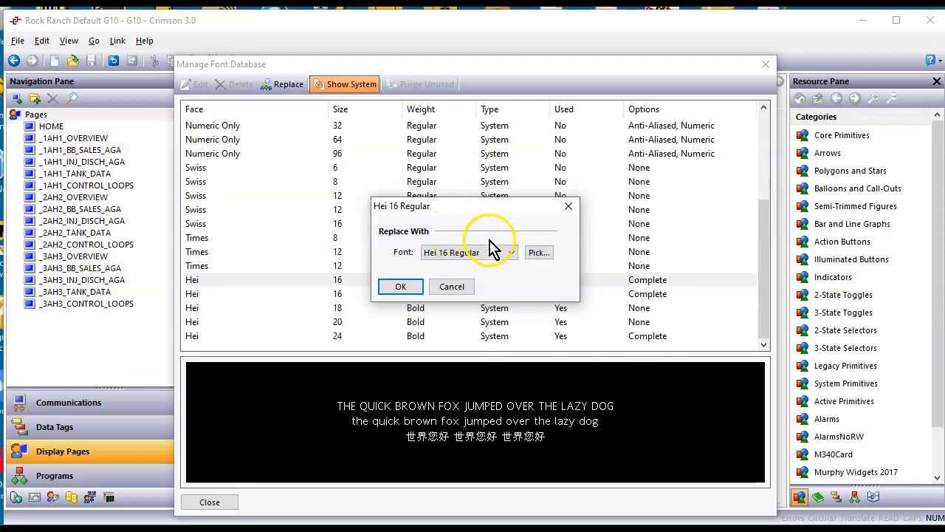
click(509, 255)
click(510, 267)
click(475, 269)
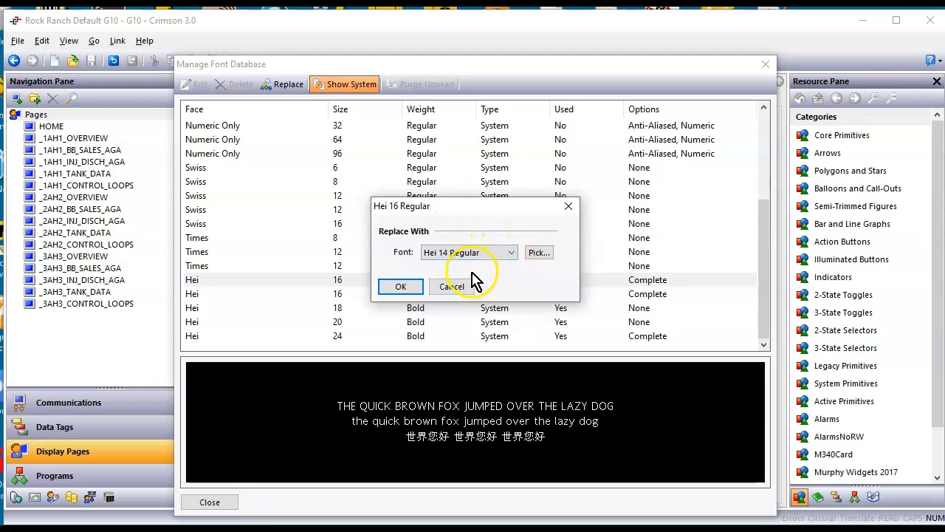
click(397, 287)
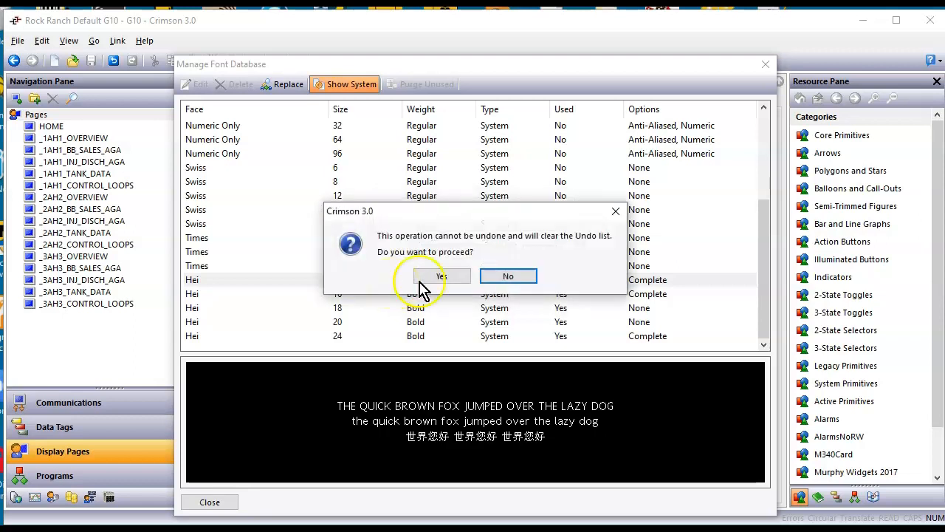
click(440, 279)
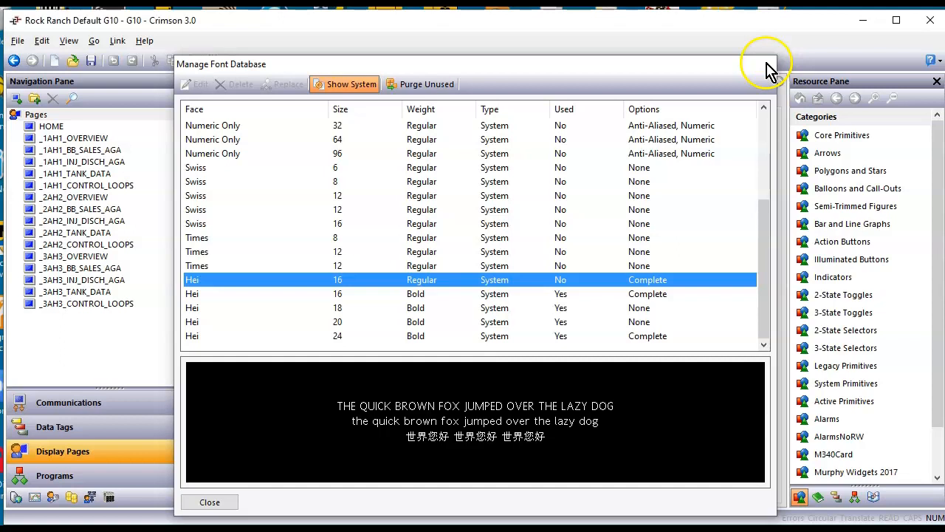
click(767, 67)
Check the text layout of the _1AH1_OVERVIEW and _1AH1_BB_SALES_AGA display pages.
click(68, 138)
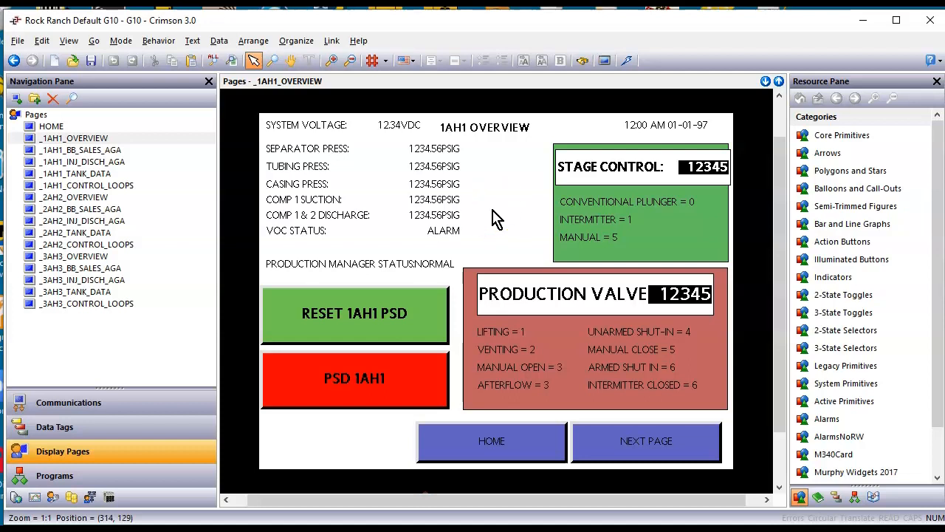
click(80, 150)
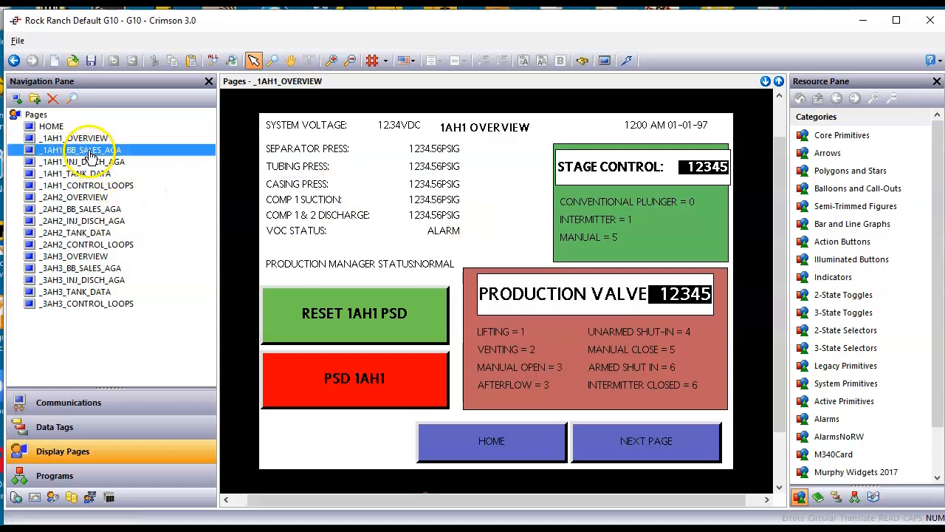
click(523, 365)
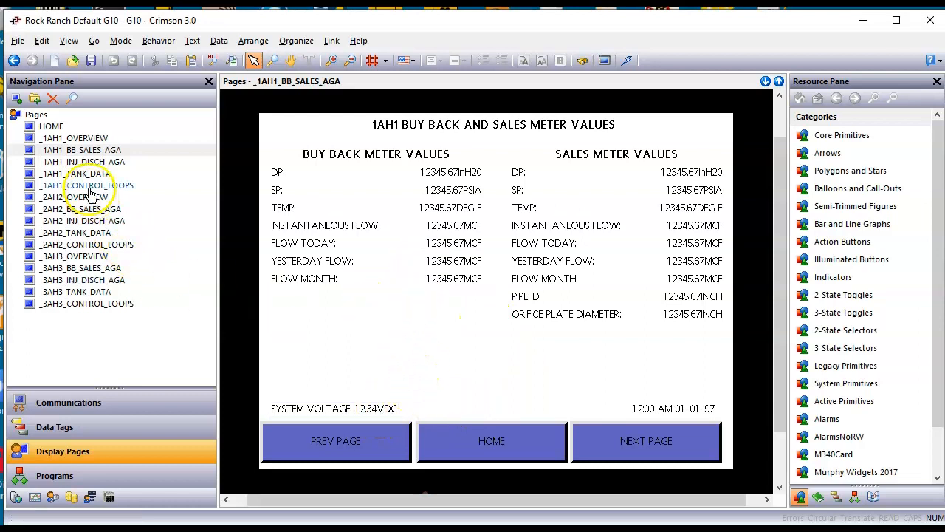
Widen the title text box on the _1AH1_INJ_DISCH_AGA page so the whole title fits on one line.
click(79, 163)
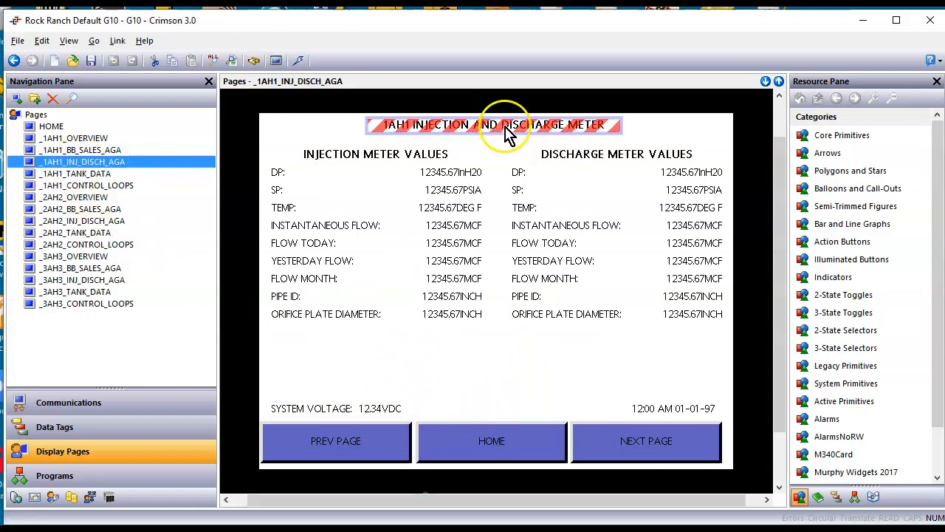
click(515, 131)
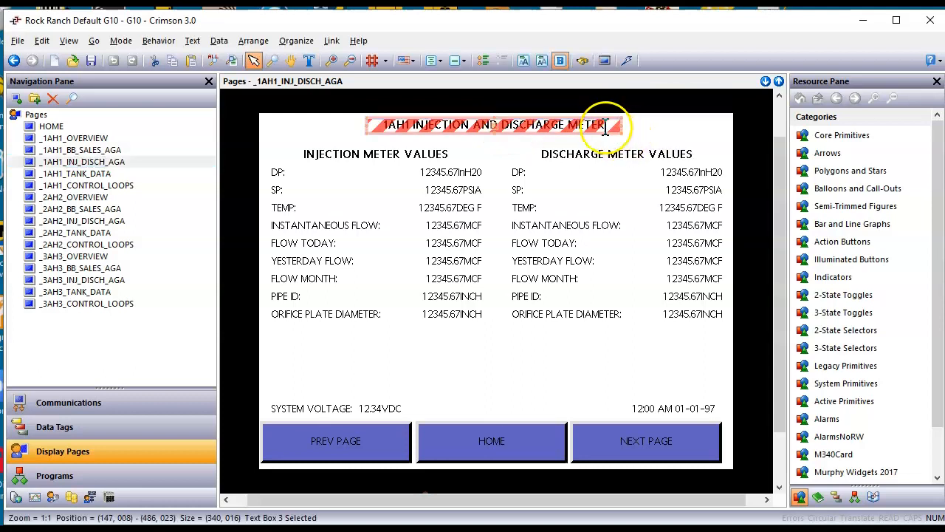
drag(618, 131, 649, 135)
click(535, 374)
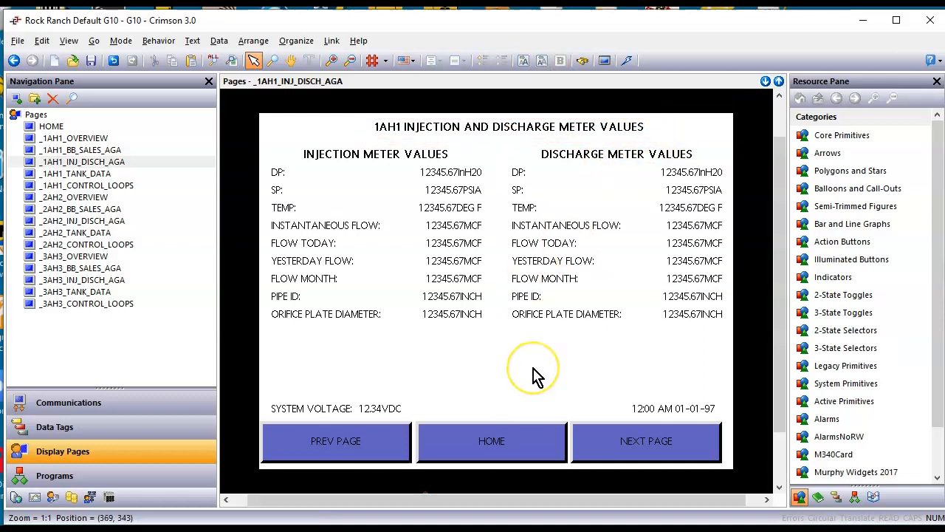
Reduce the font size of the WATER METER data box on _1AH1_TANK_DATA until its label and value no longer overlap.
click(78, 174)
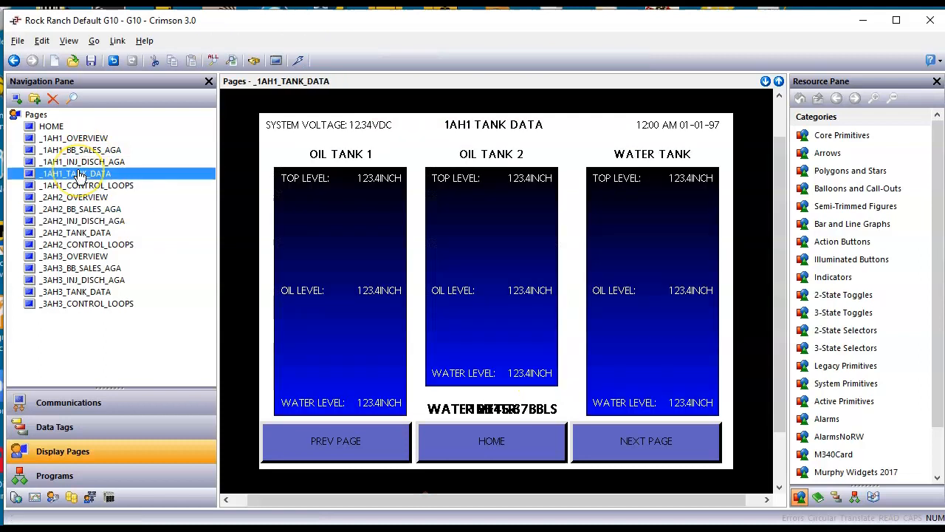
click(486, 408)
click(612, 404)
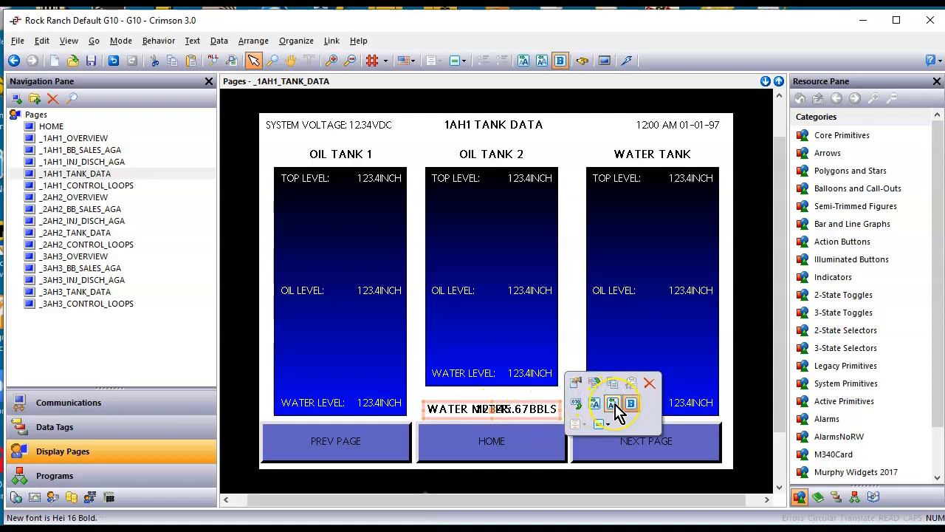
click(613, 404)
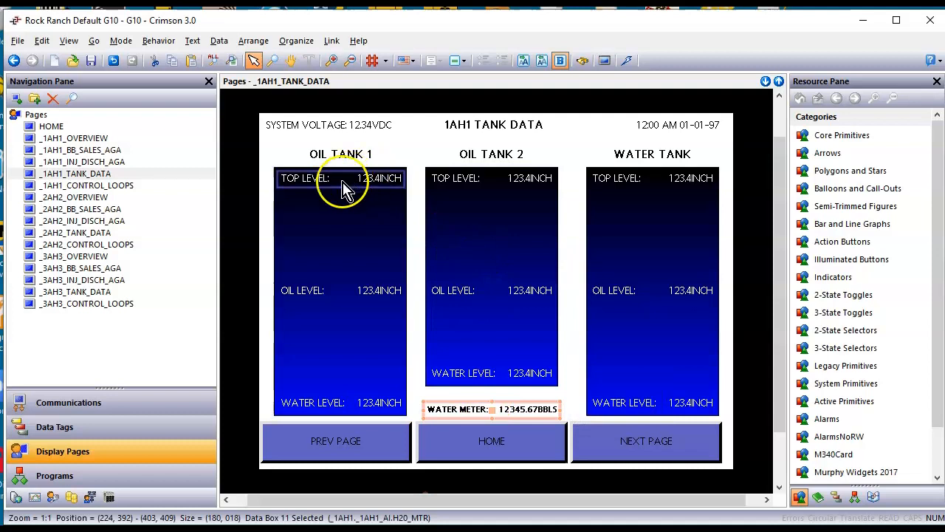
click(161, 434)
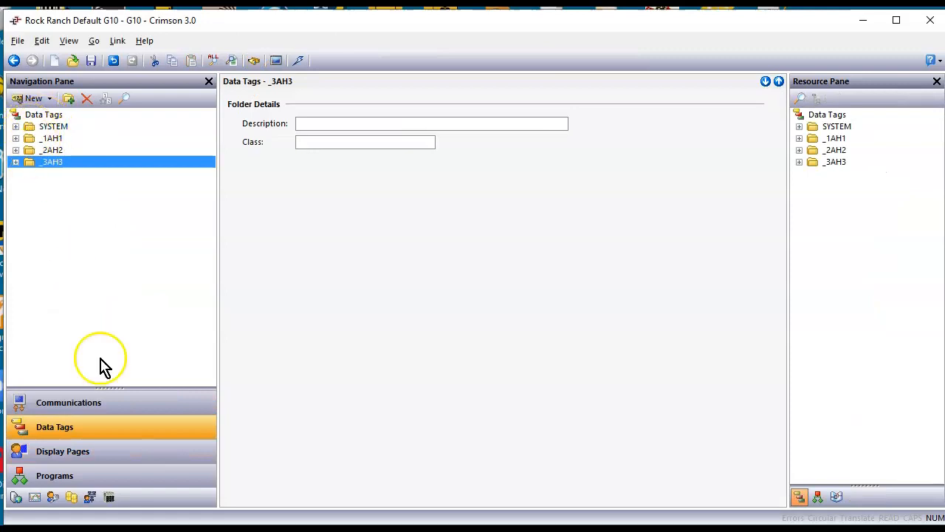
click(108, 452)
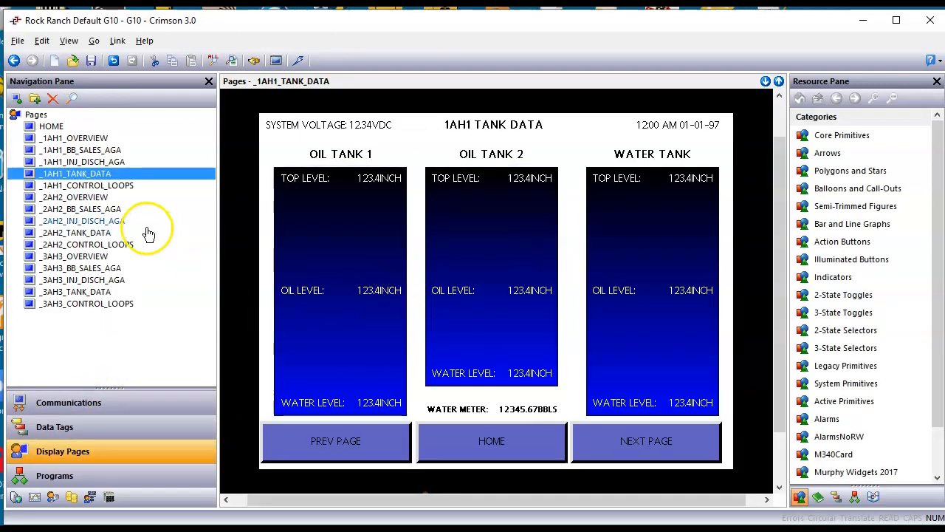
Set the font of the DISCH MCV SP data box on the _1AH1_CONTROL_LOOPS page to Hei 14 Bold.
click(100, 186)
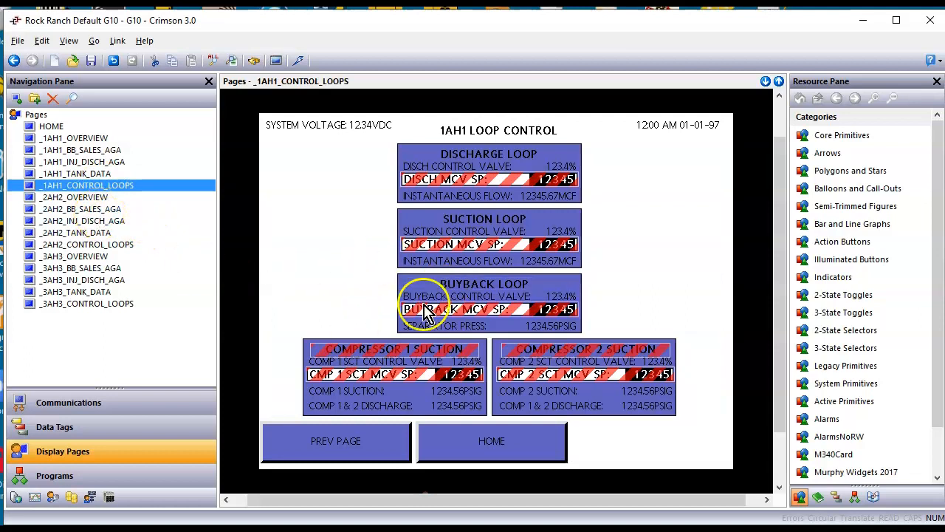
click(537, 182)
click(537, 182)
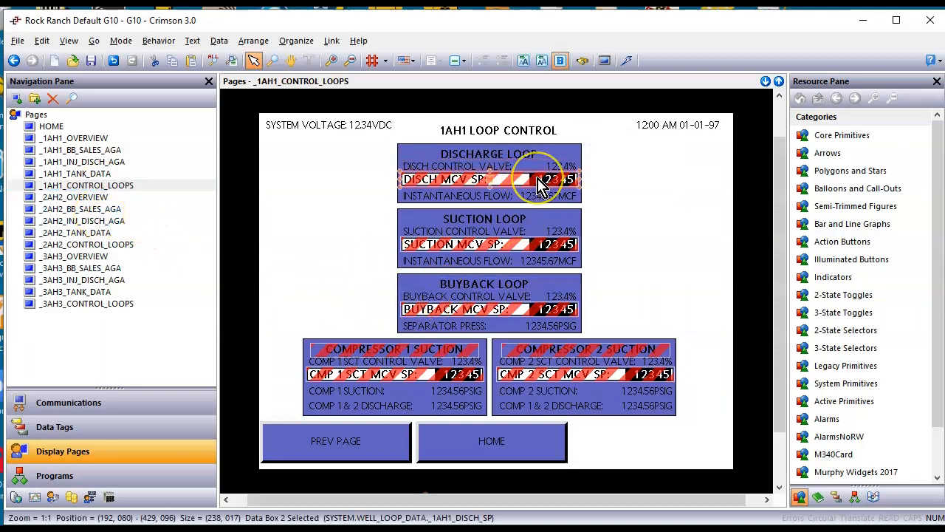
double_click(537, 183)
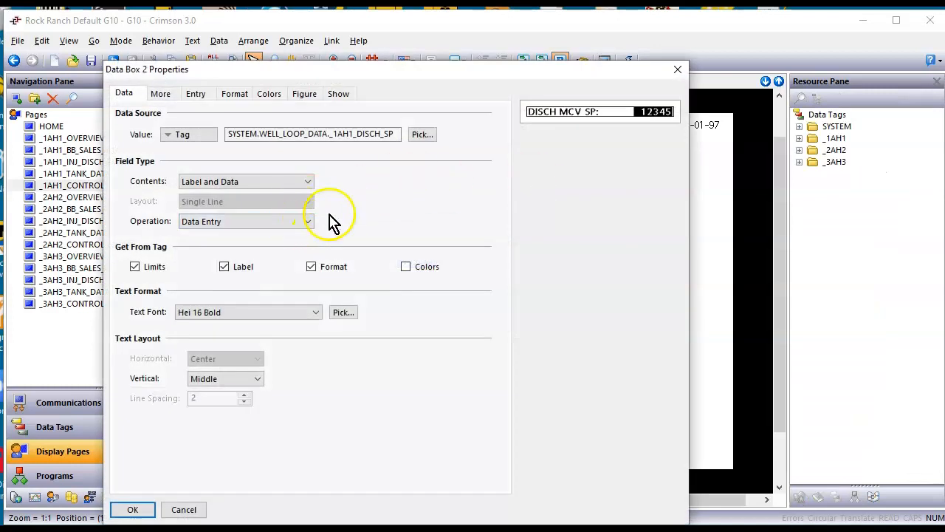
click(254, 314)
scroll(263, 332, up, 3)
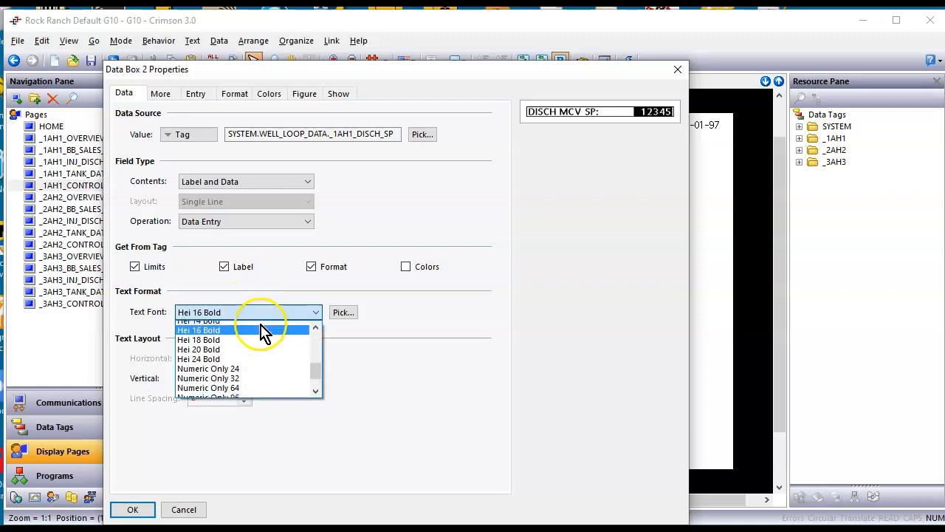
click(235, 345)
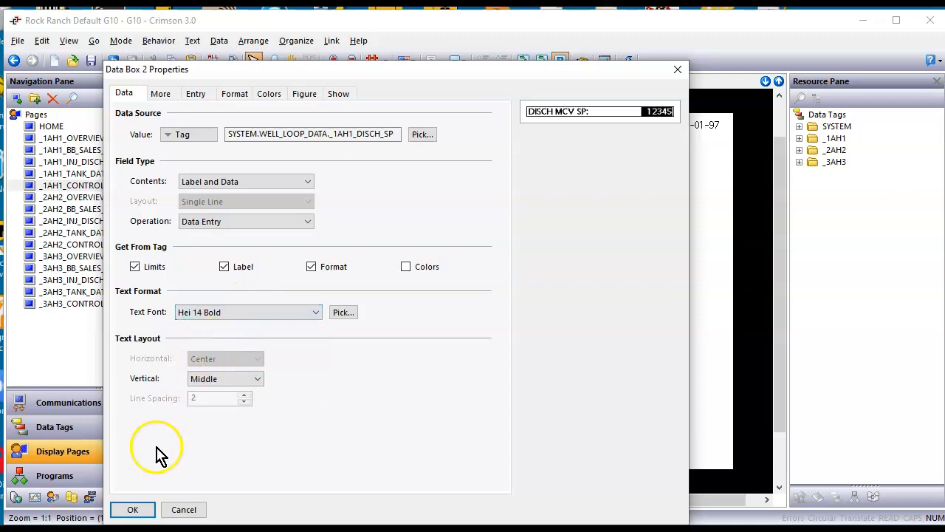
click(130, 510)
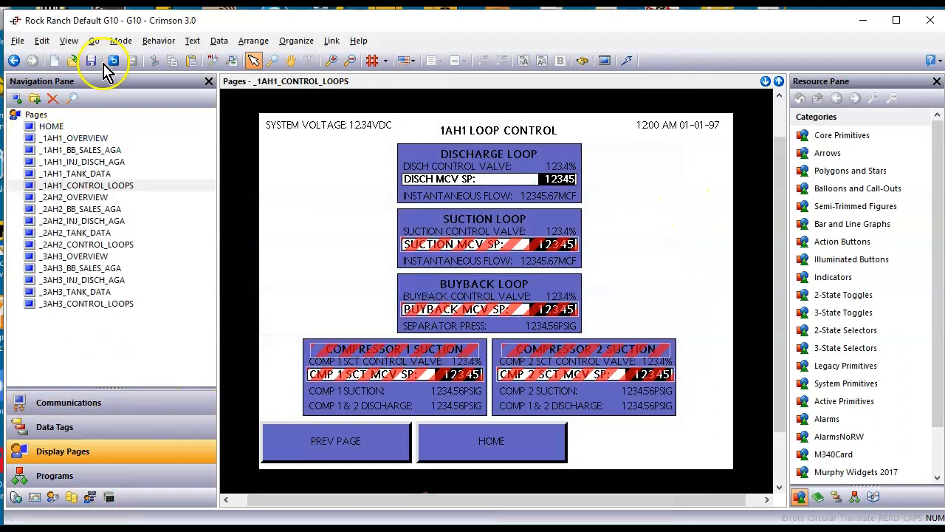
Open the database's font manager, include the system fonts and sort the list by whether each font is used.
click(44, 114)
click(317, 140)
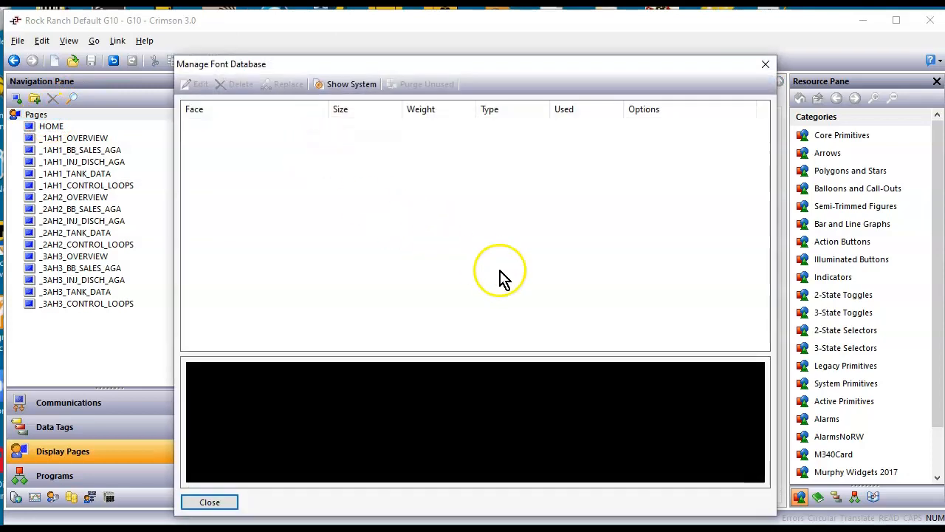
click(347, 84)
scroll(517, 270, down, 3)
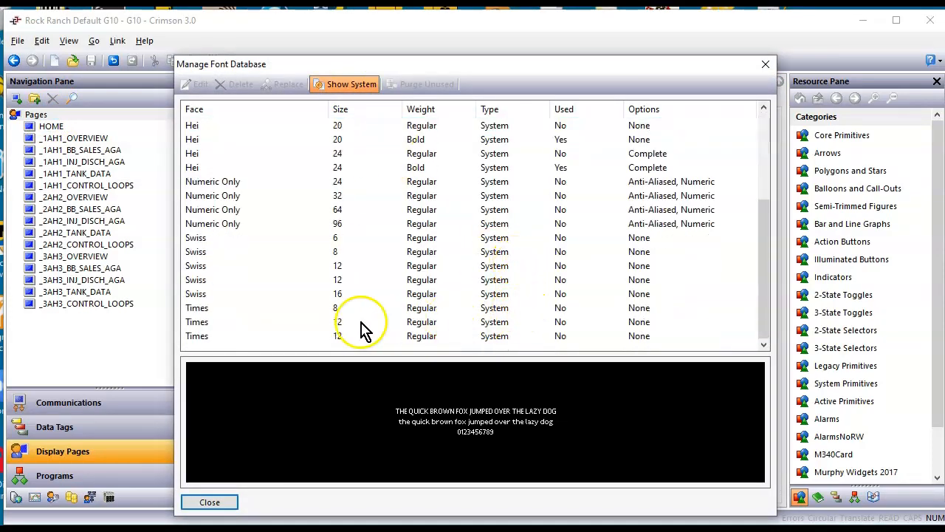
scroll(344, 276, up, 3)
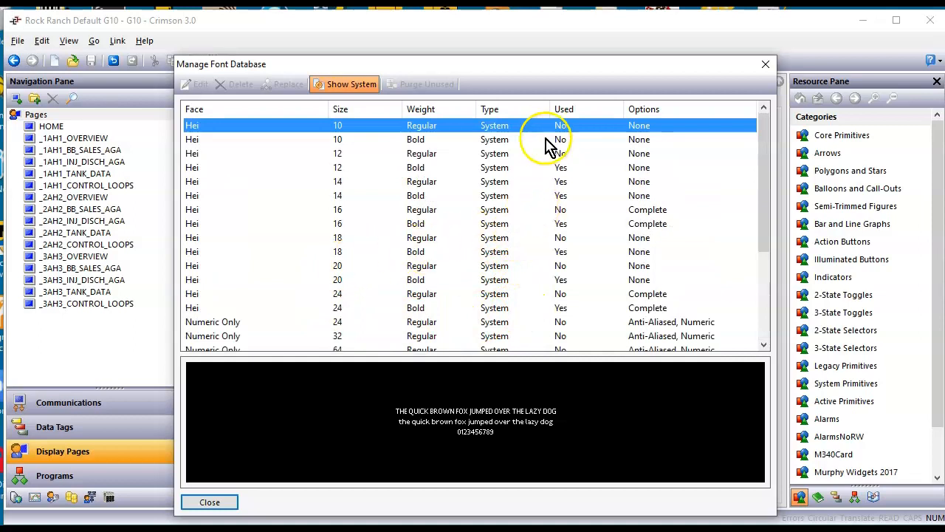
click(563, 110)
scroll(536, 261, down, 4)
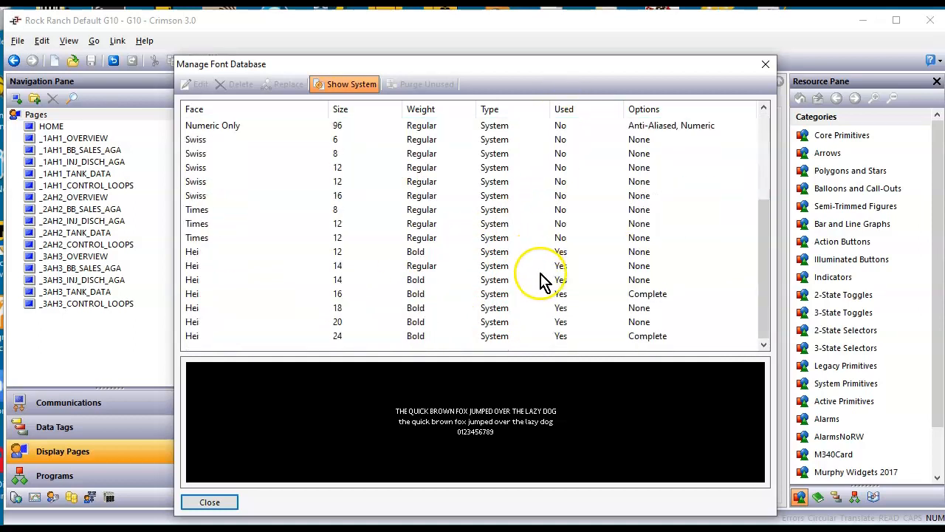
Replace the Hei 16 Bold font with Hei 14 Bold throughout the database, and purge the unused fonts.
click(348, 295)
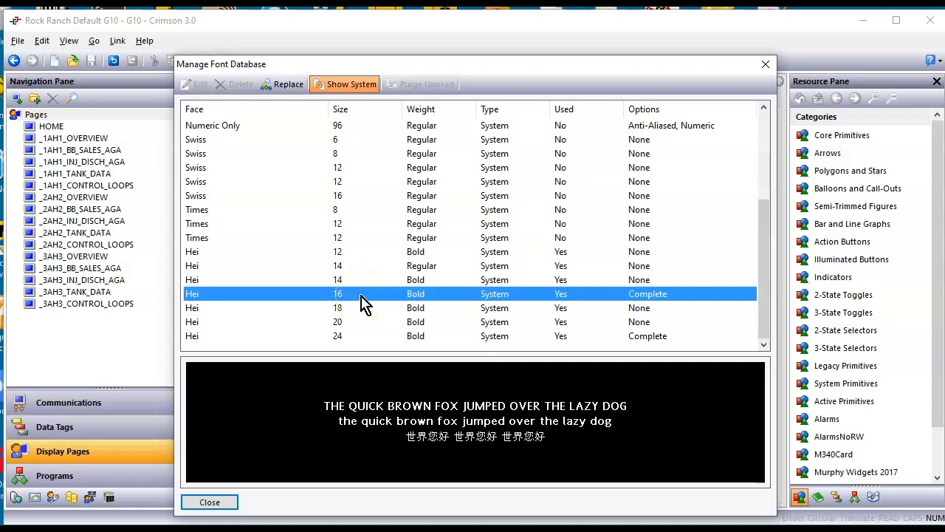
click(283, 84)
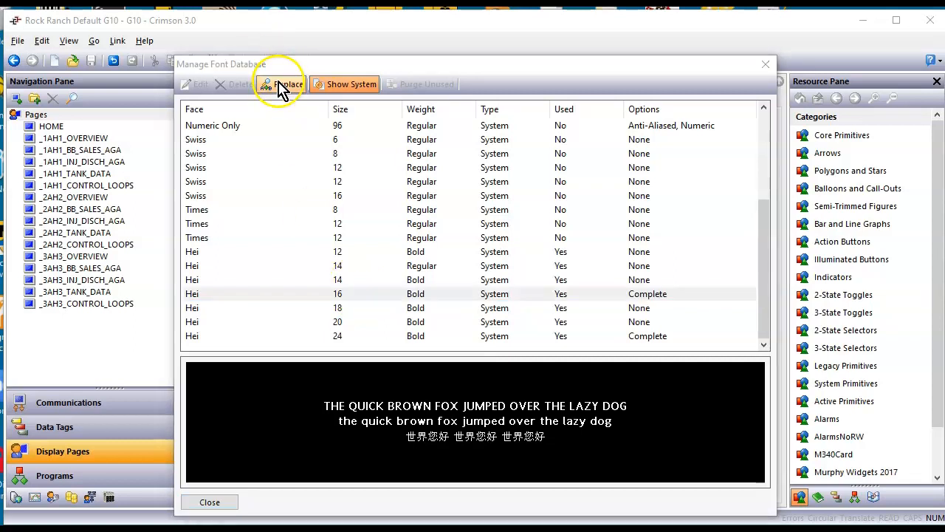
click(473, 260)
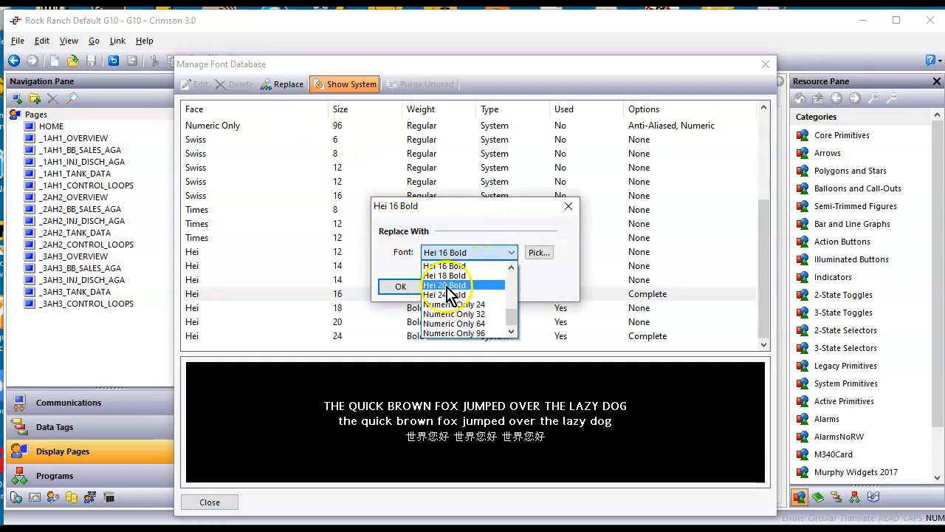
scroll(456, 284, up, 1)
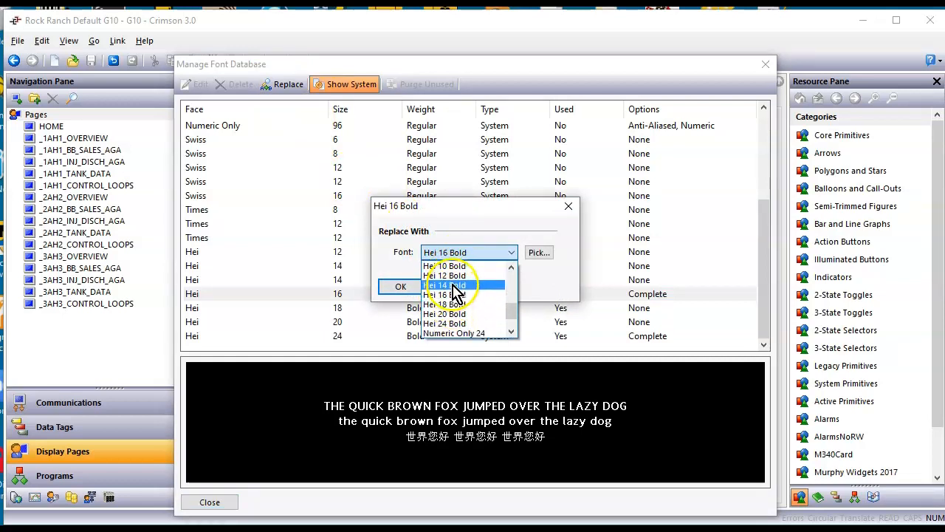
click(456, 288)
click(410, 290)
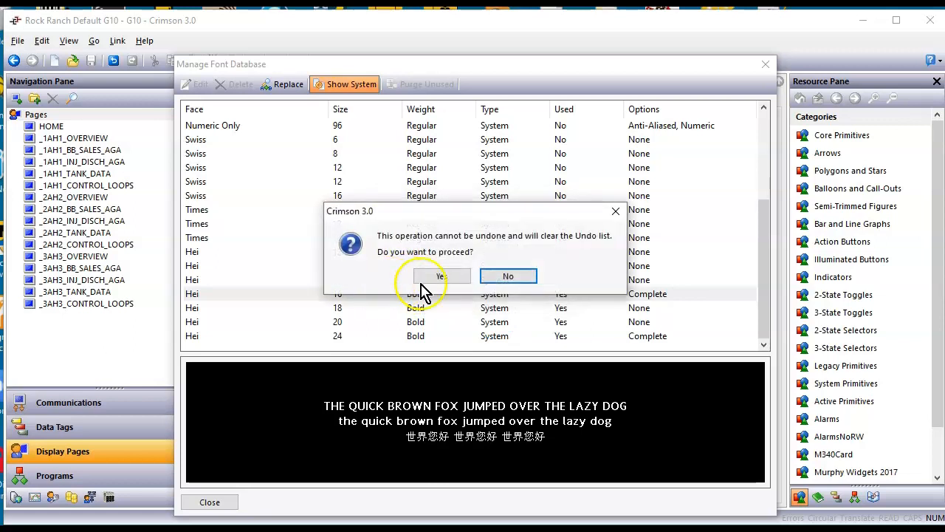
click(447, 274)
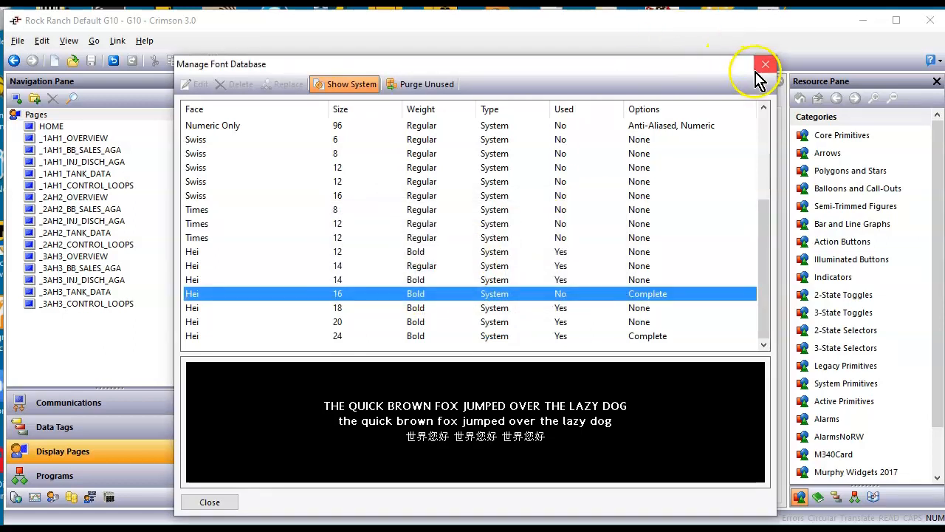
click(420, 87)
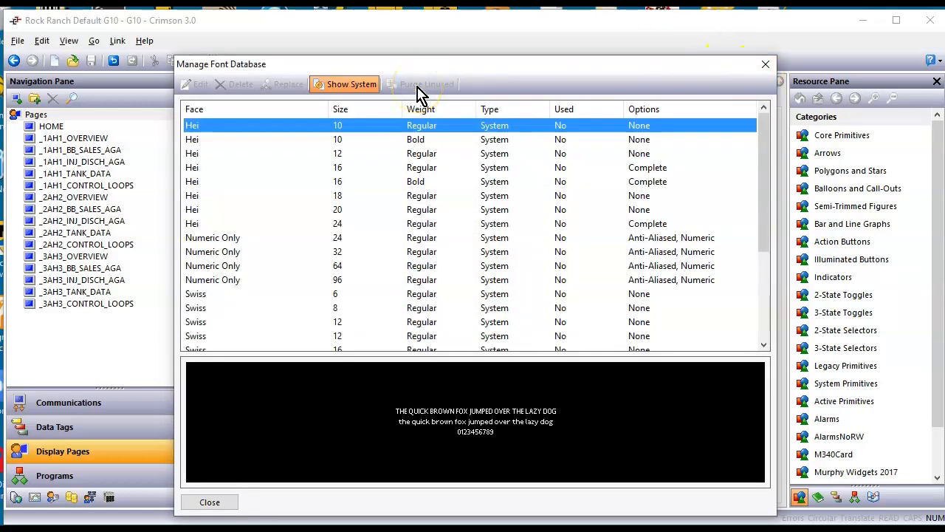
click(766, 64)
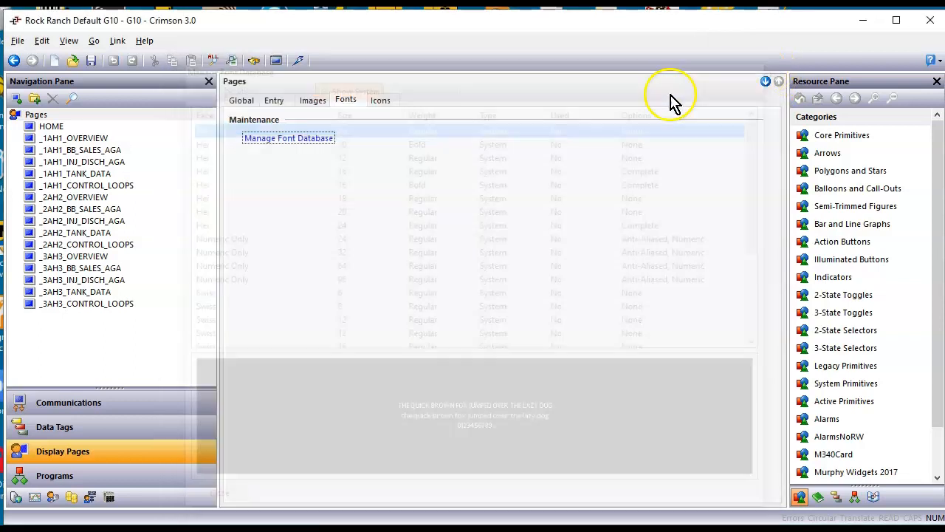
Check the text layout of the _1AH1 display pages from _1AH1_INJ_DISCH_AGA through _1AH1_CONTROL_LOOPS.
click(93, 138)
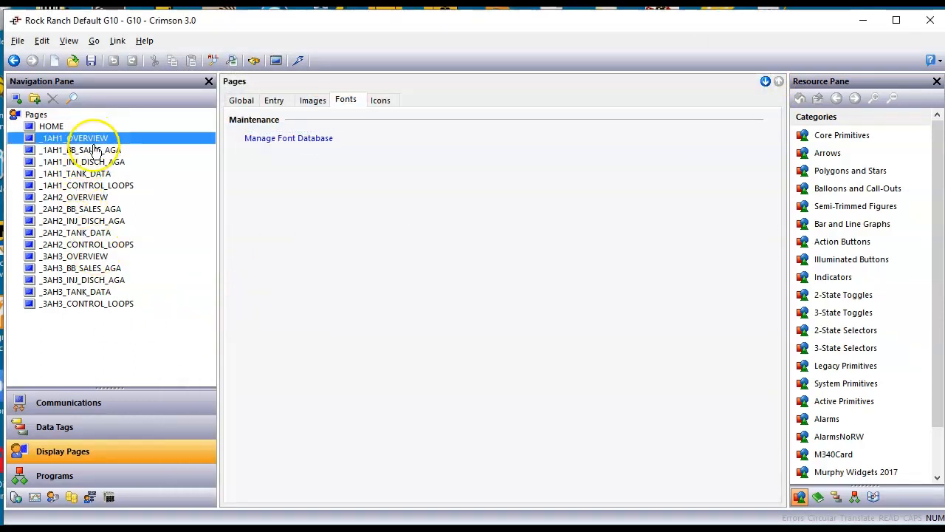
click(103, 161)
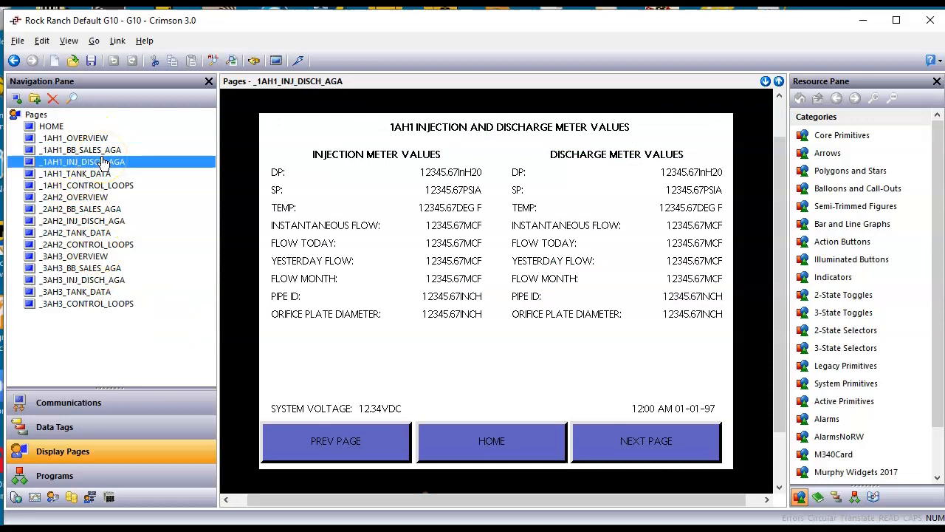
key(Down)
key(Down)
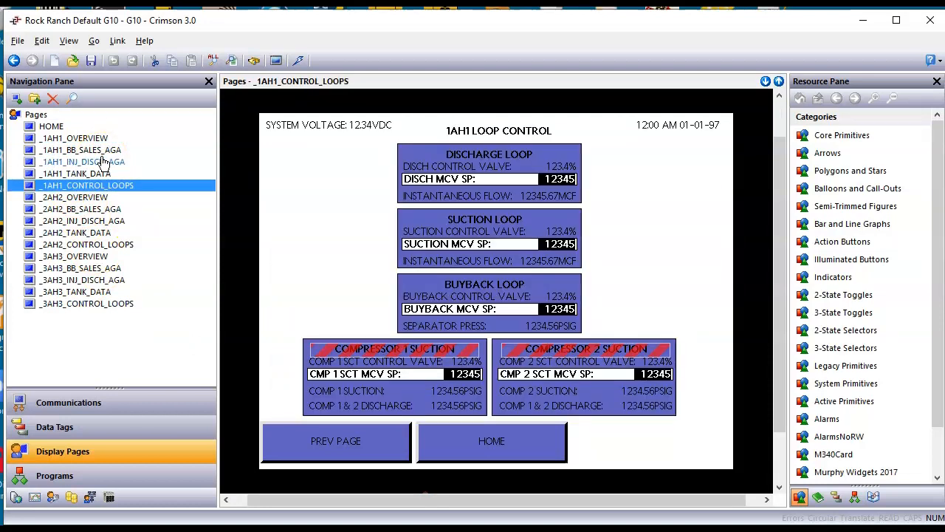
Check which font the COMPRESSOR 1 SUCTION title text box uses on the _1AH1_CONTROL_LOOPS page.
click(425, 352)
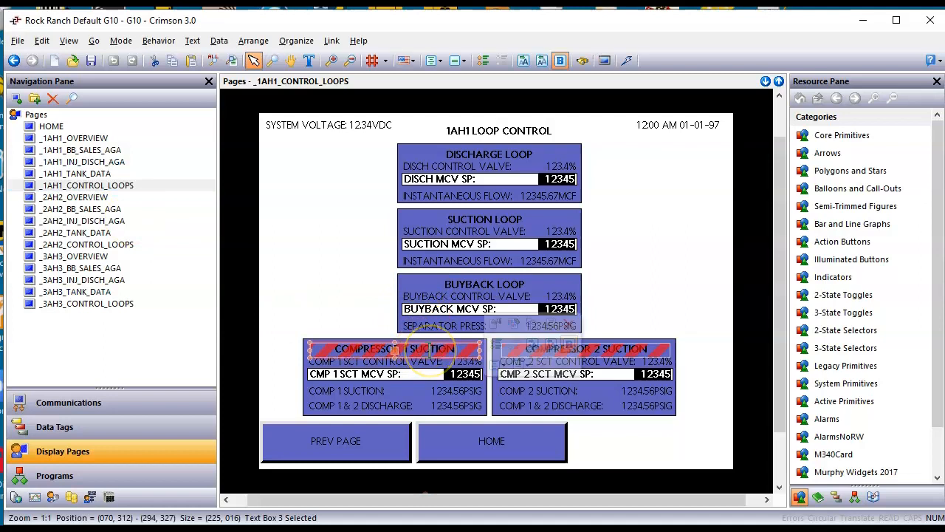
click(430, 350)
click(329, 281)
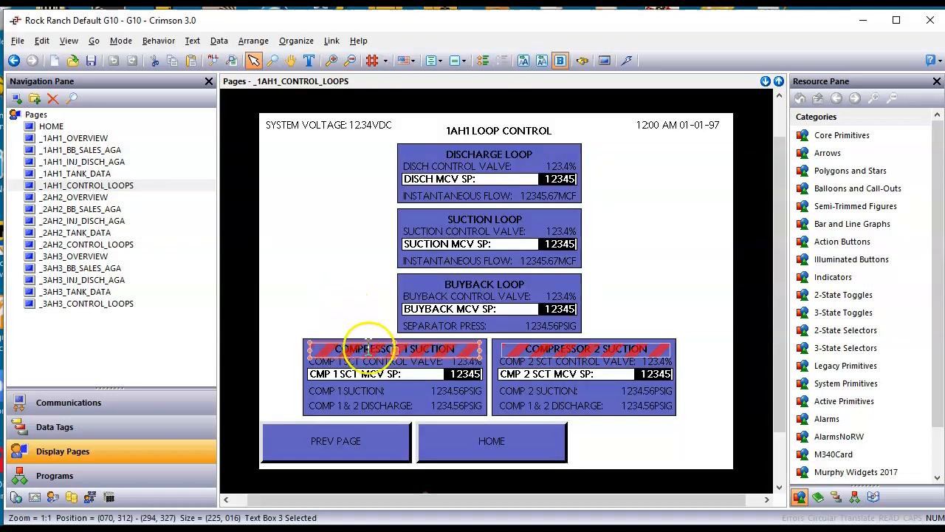
right_click(367, 346)
click(387, 334)
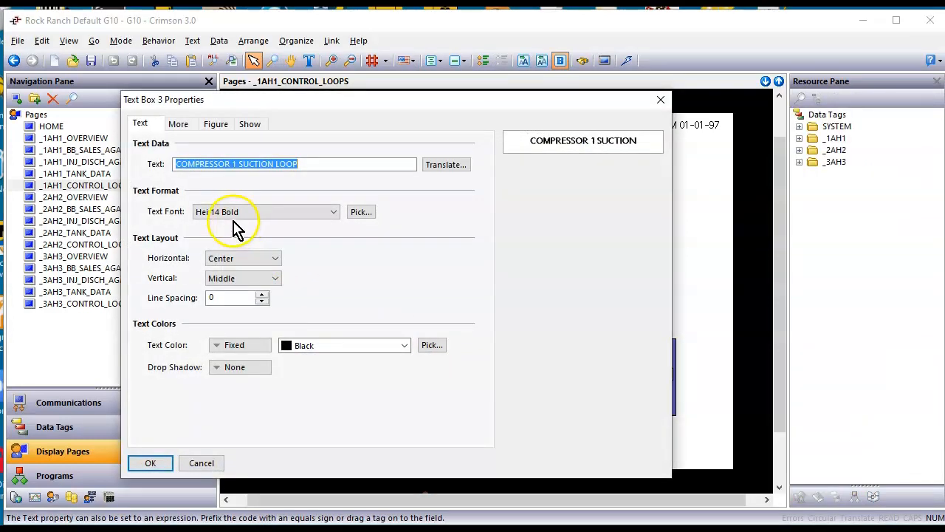
click(151, 464)
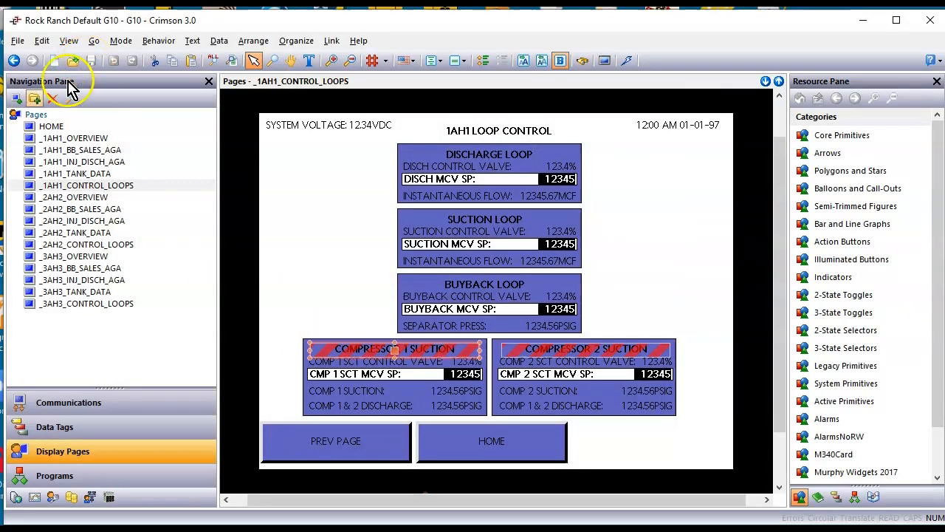
Reopen the font manager and list the system fonts sorted by usage.
click(36, 115)
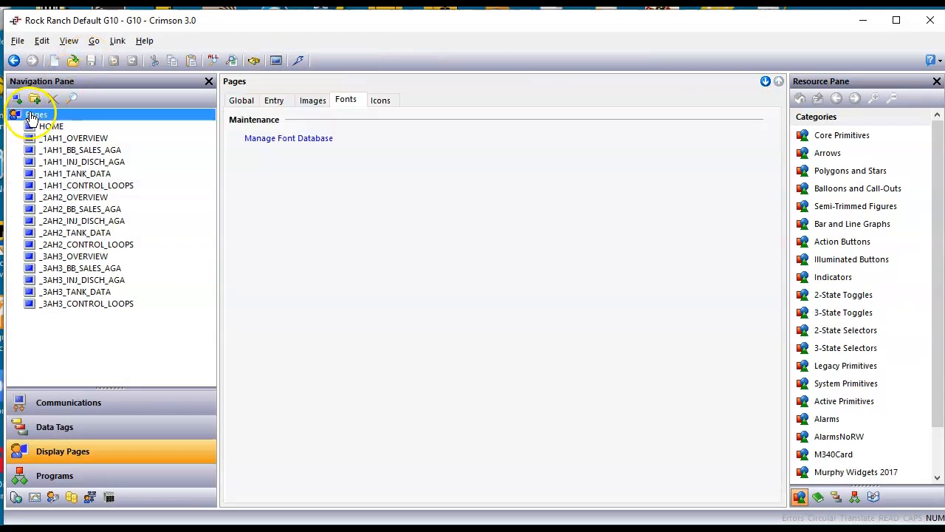
click(296, 140)
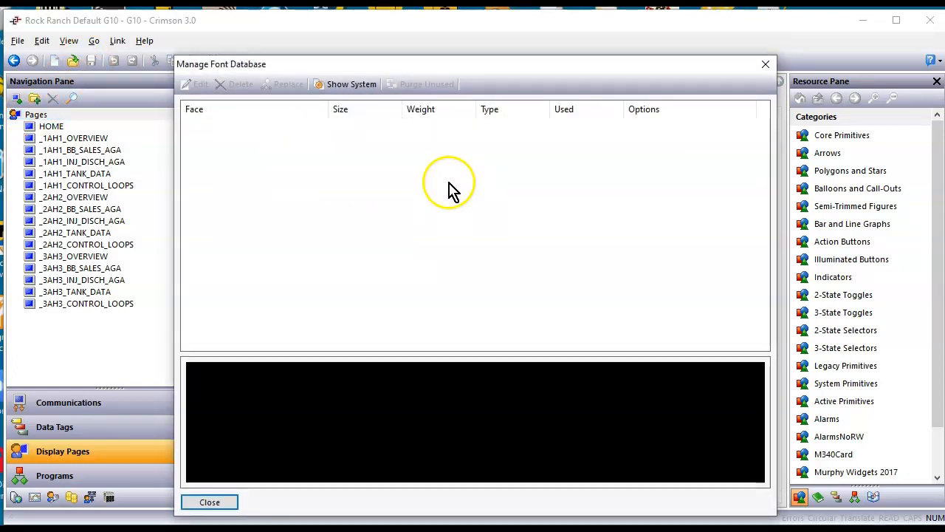
click(343, 85)
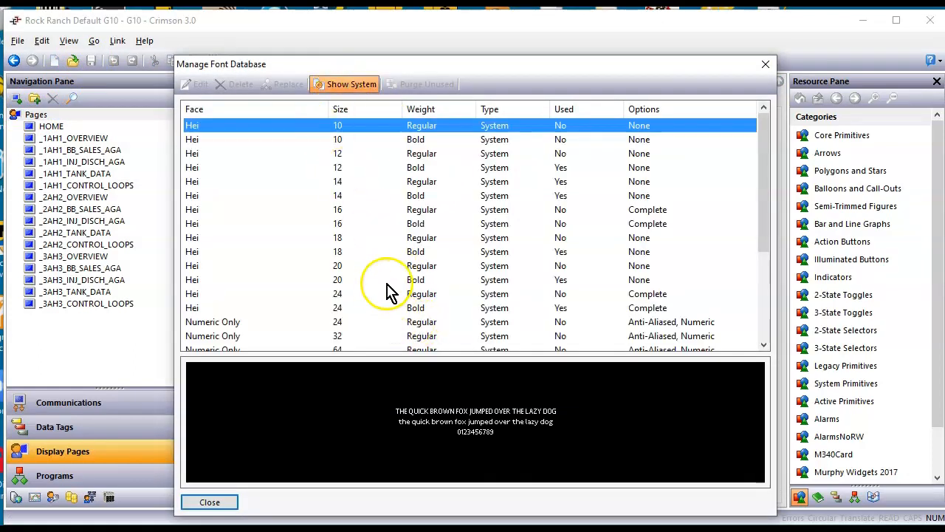
scroll(369, 296, down, 3)
scroll(457, 252, up, 4)
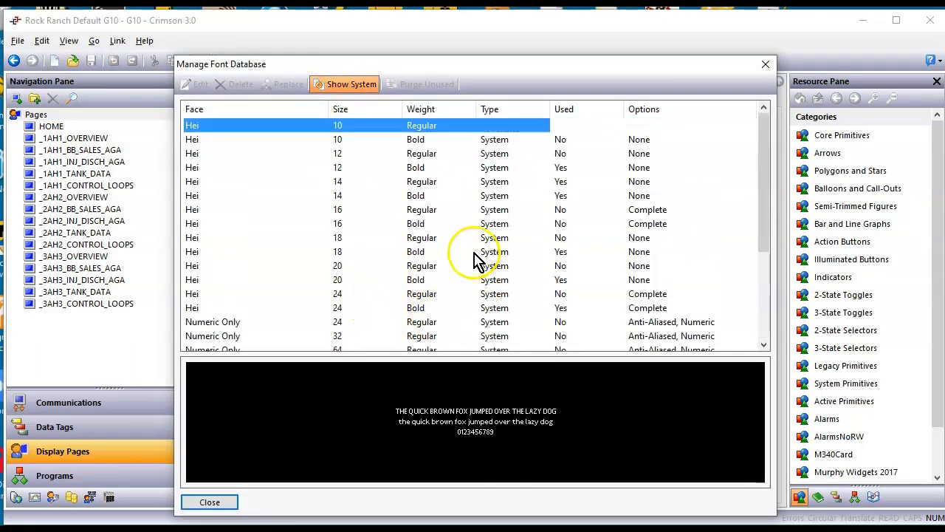
click(585, 112)
scroll(539, 204, down, 4)
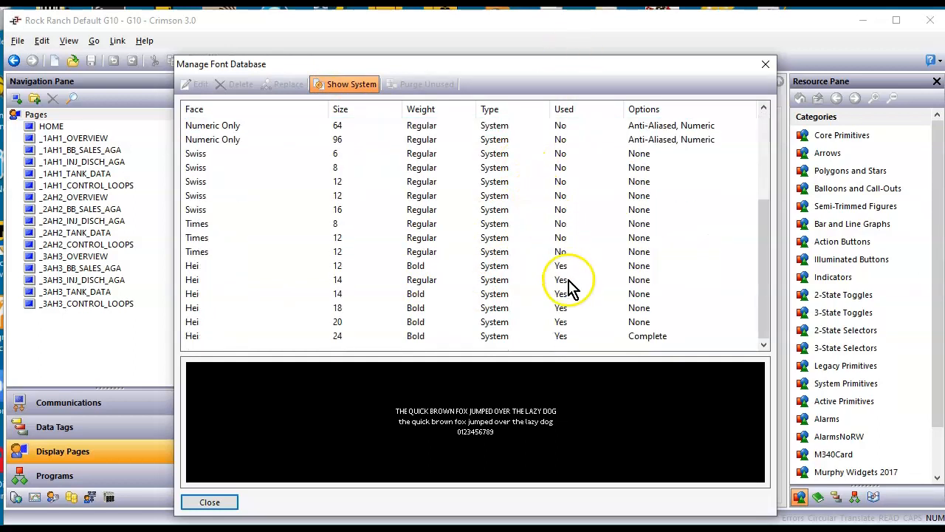
Compare the previews of the Hei 14 Bold and Hei 14 Regular fonts.
click(336, 295)
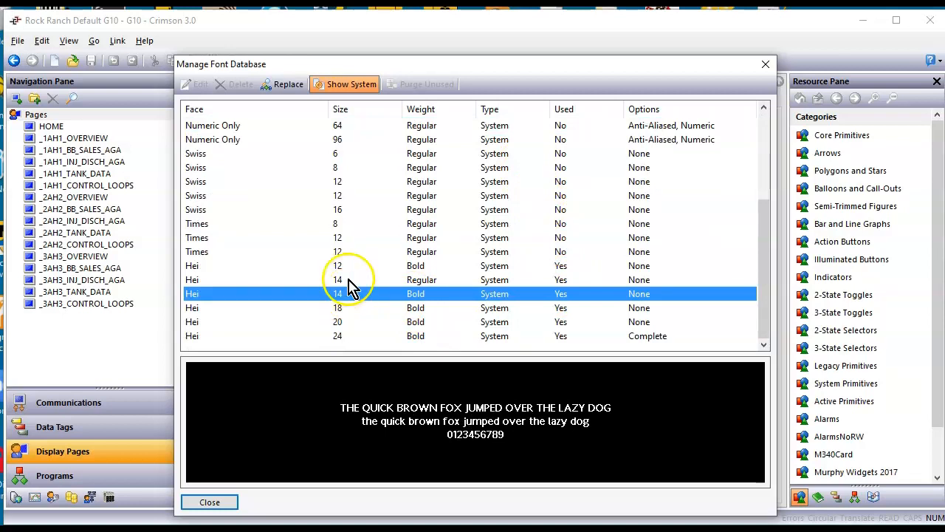
click(350, 280)
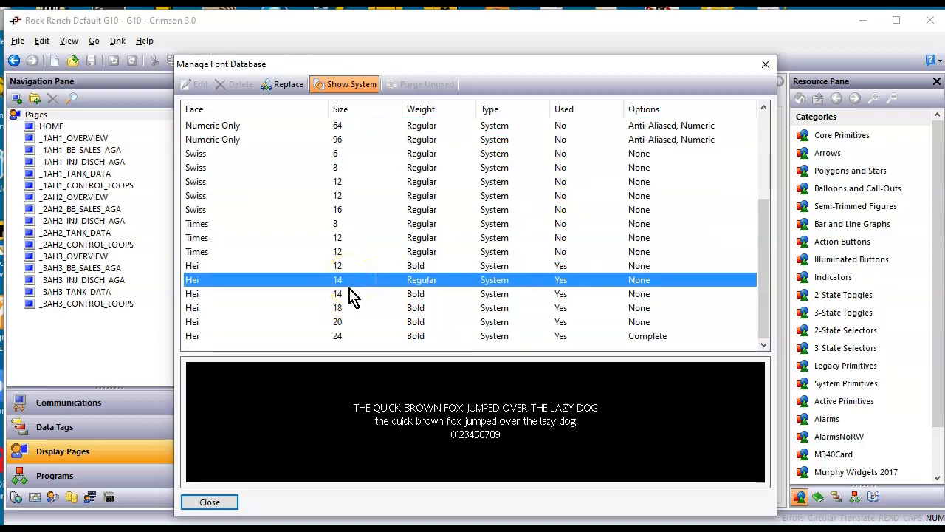
click(352, 295)
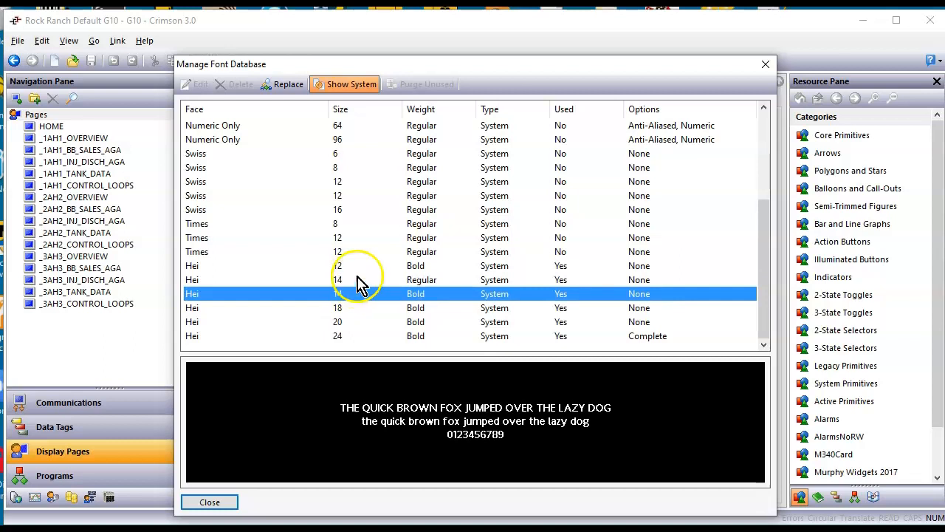
click(358, 281)
Replace the Hei 14 Bold font with Hei 12 Bold throughout the database and close the font manager.
click(362, 297)
click(287, 83)
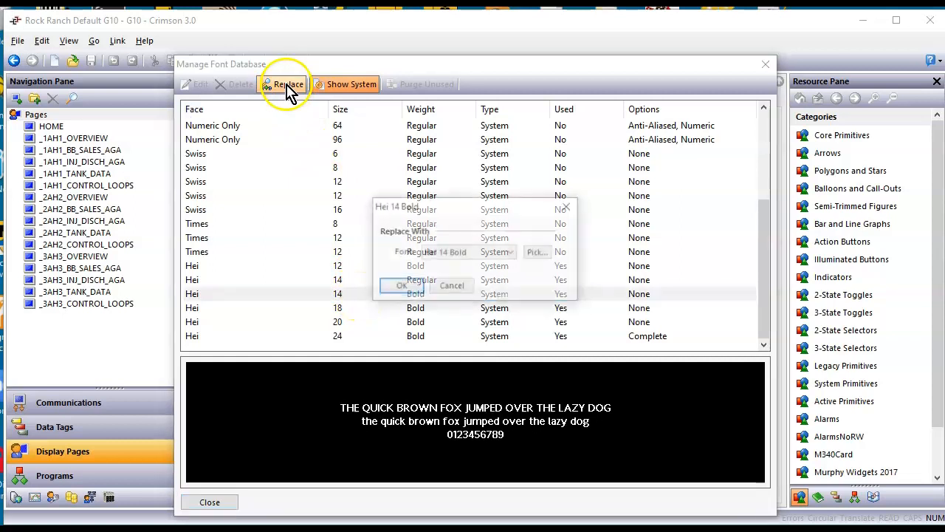
click(481, 257)
click(511, 269)
click(511, 270)
click(465, 277)
click(392, 289)
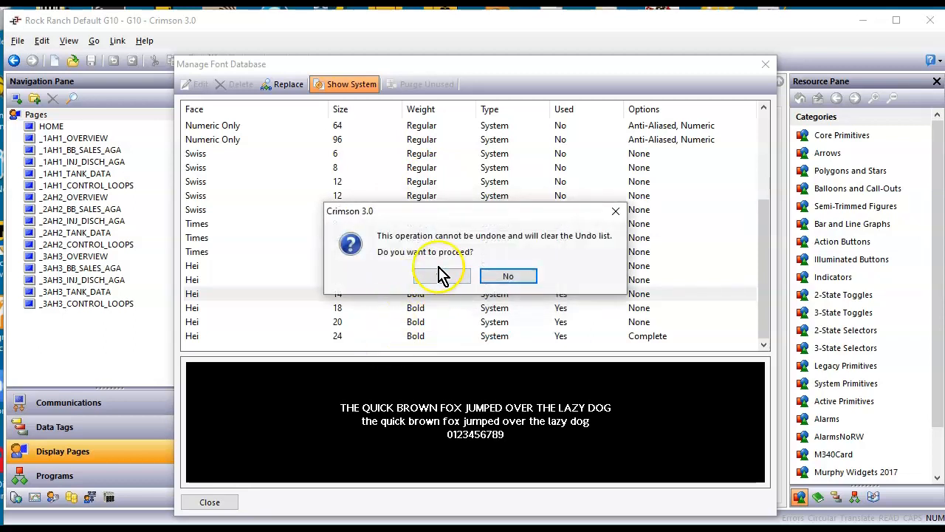
click(441, 278)
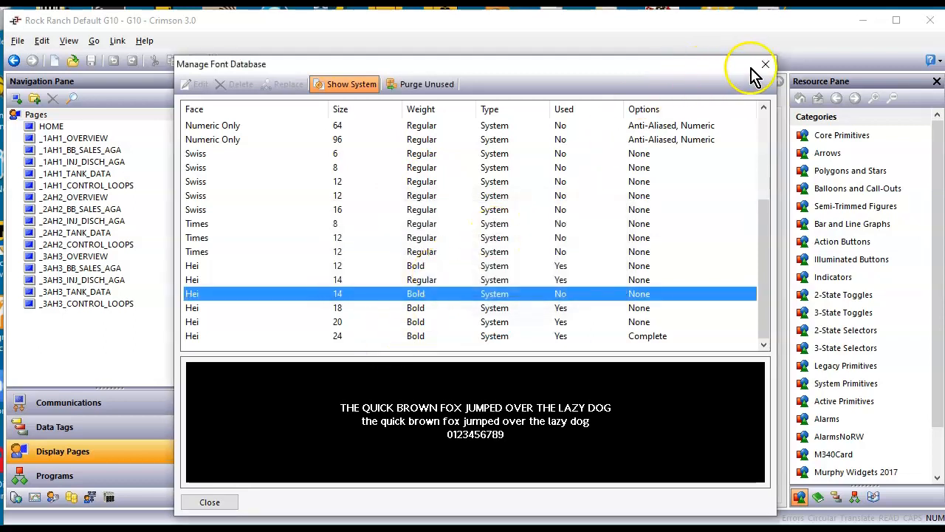
click(766, 66)
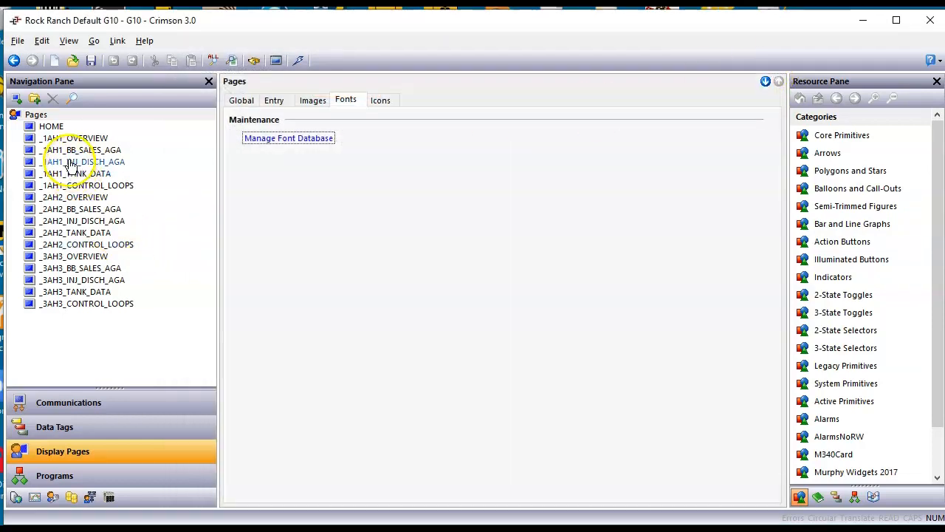
Check the text layout of the _1AH1 display pages from _1AH1_OVERVIEW through _1AH1_CONTROL_LOOPS.
click(74, 139)
key(Down)
key(Down)
key(Down)
key(Down)
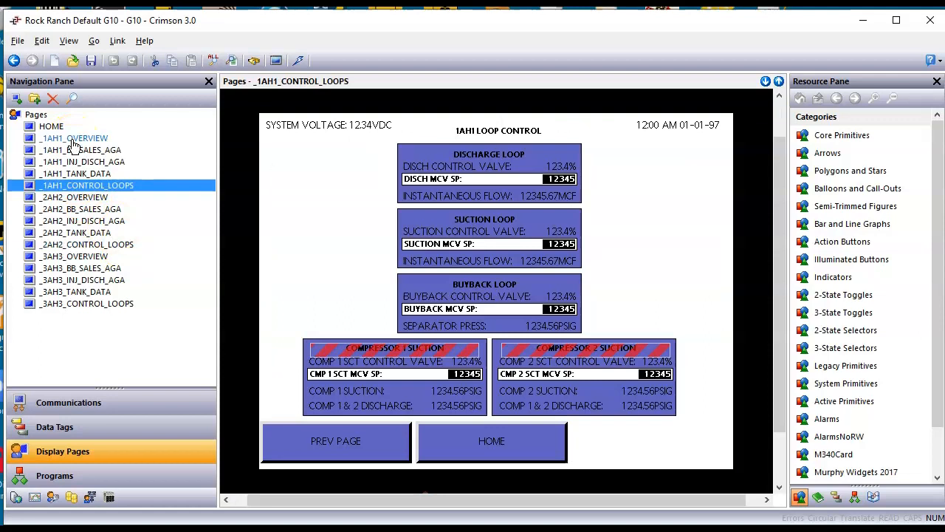
click(357, 262)
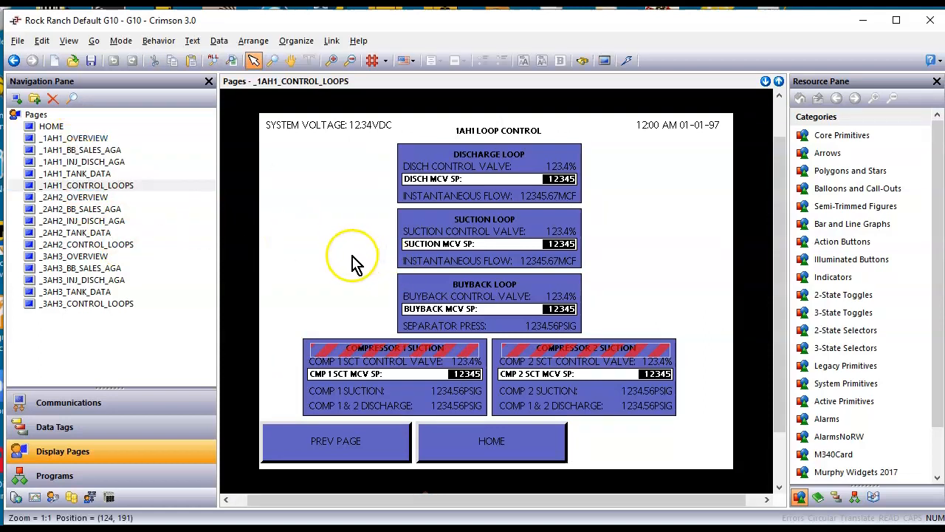
Set the COMPRESSOR 1 SUCTION LOOP title's text font to Hei 10 Bold on the _1AH1_CONTROL_LOOPS page.
click(358, 347)
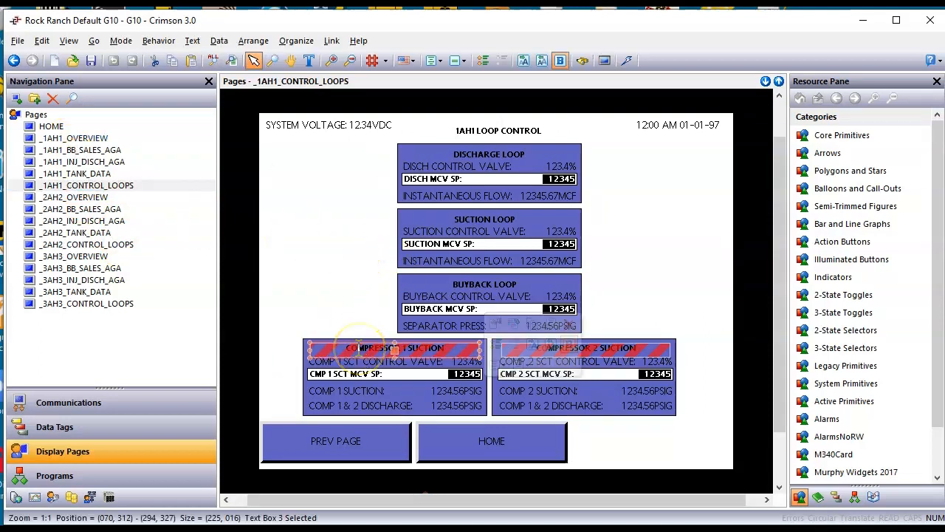
click(359, 348)
click(322, 263)
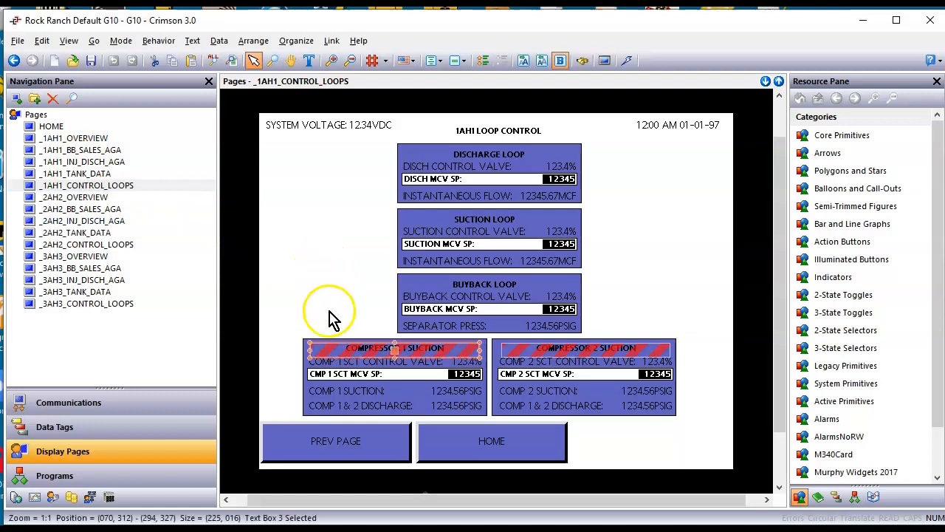
right_click(348, 350)
click(398, 342)
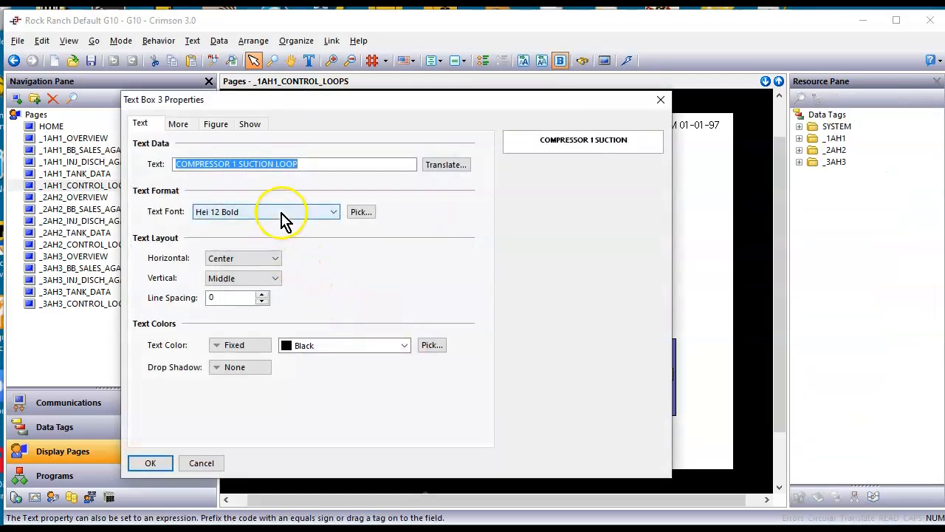
click(281, 213)
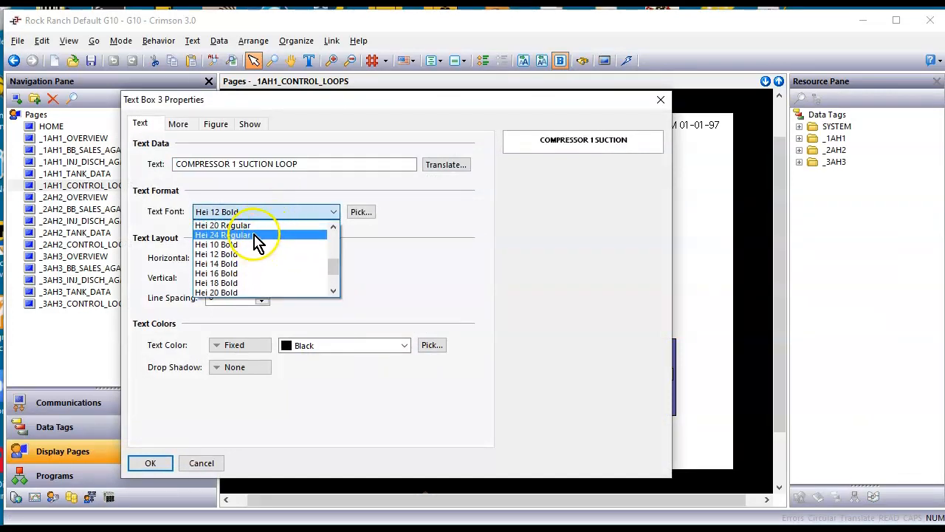
click(246, 245)
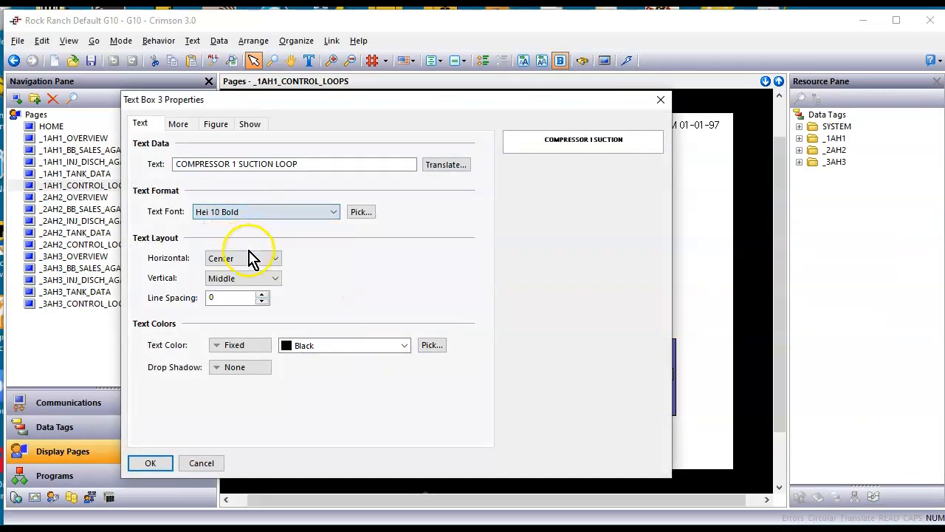
click(150, 462)
Enlarge the COMPRESSOR 1 SUCTION LOOP title box to about 242 by 20 and increase its font by two sizes.
click(359, 342)
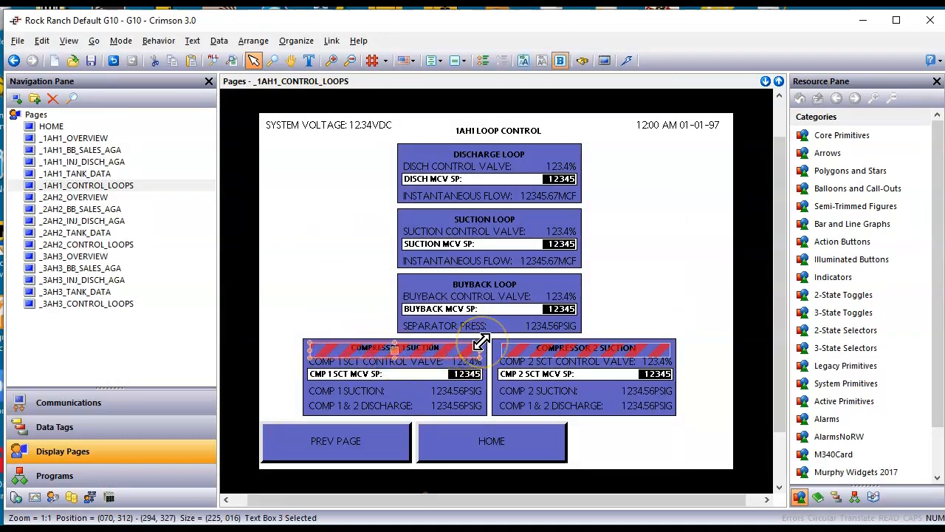
drag(480, 341, 490, 342)
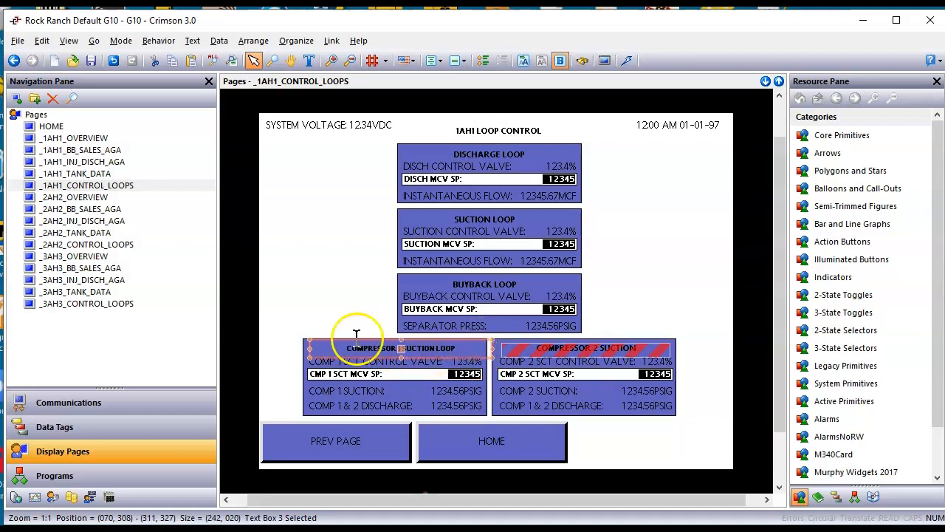
click(321, 323)
click(344, 348)
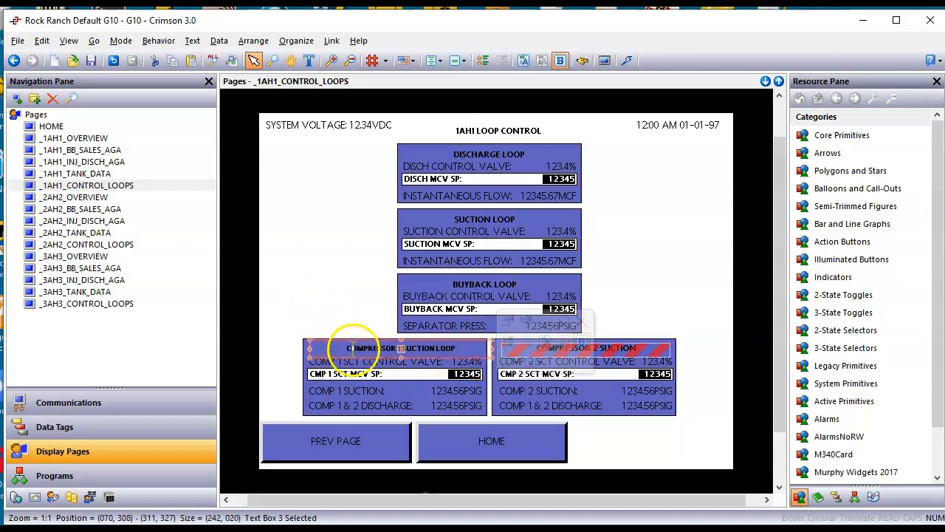
click(545, 342)
click(545, 341)
click(353, 307)
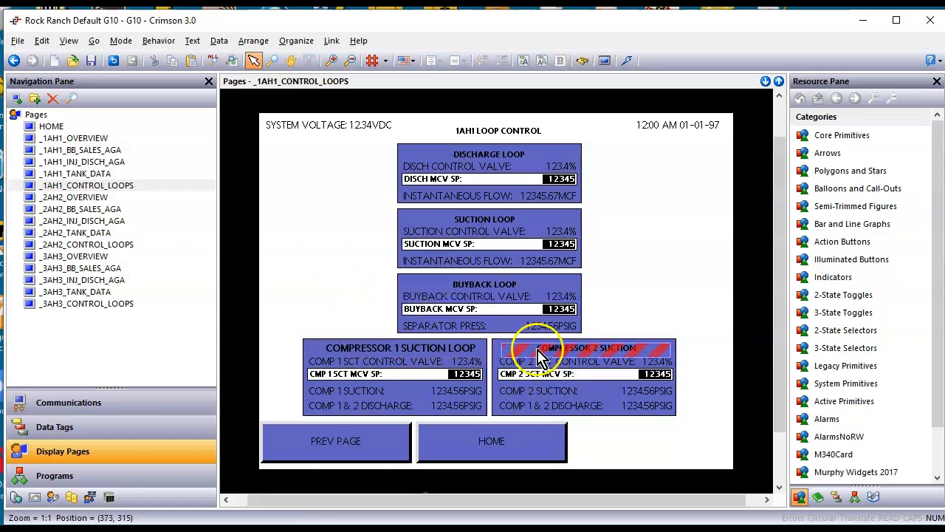